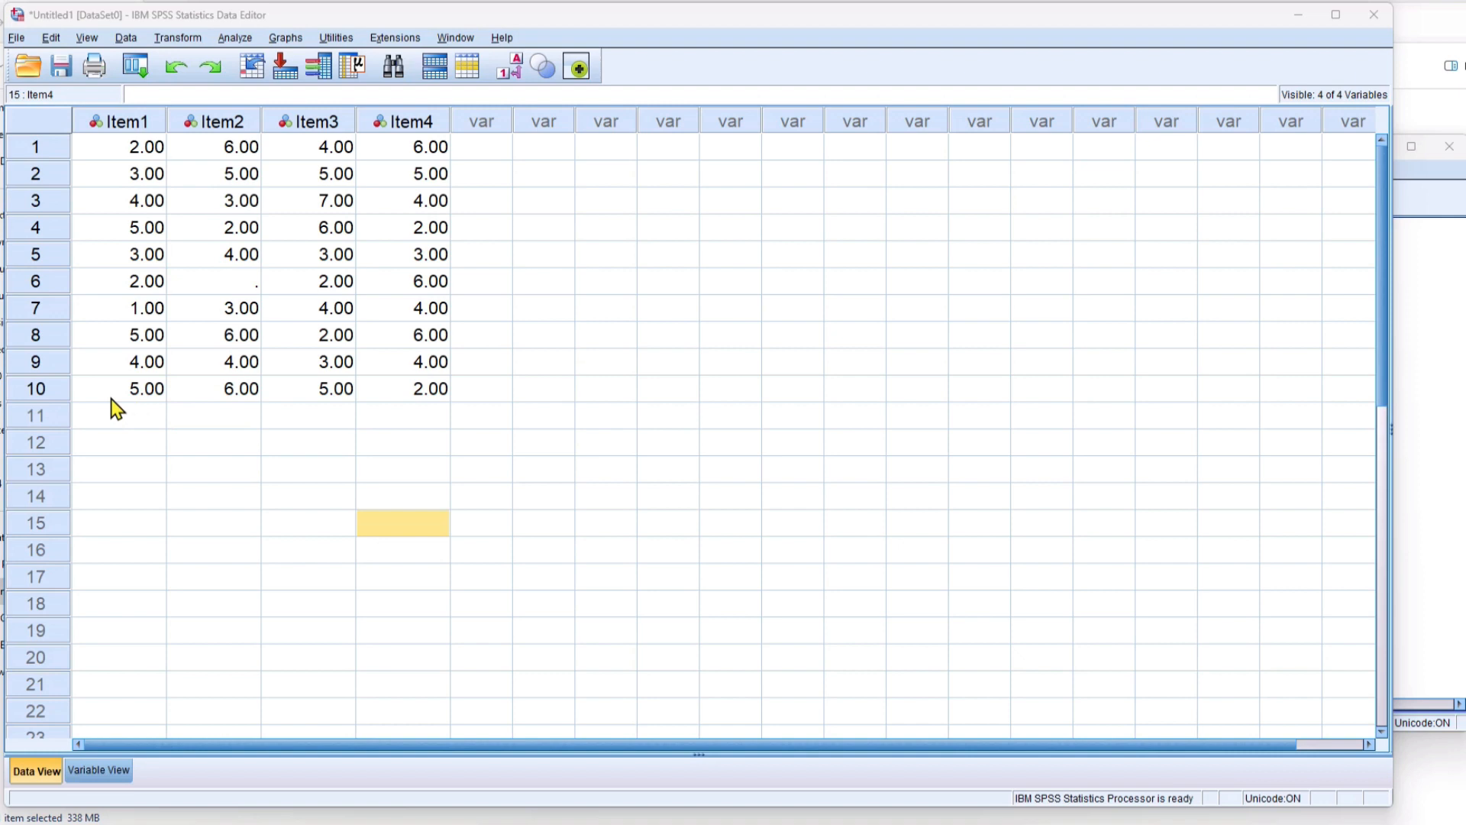
Examine the empty Item2 response in case 6 and the names of the four defined item variables
{"action": "left_click", "coordinate": [203, 284]}
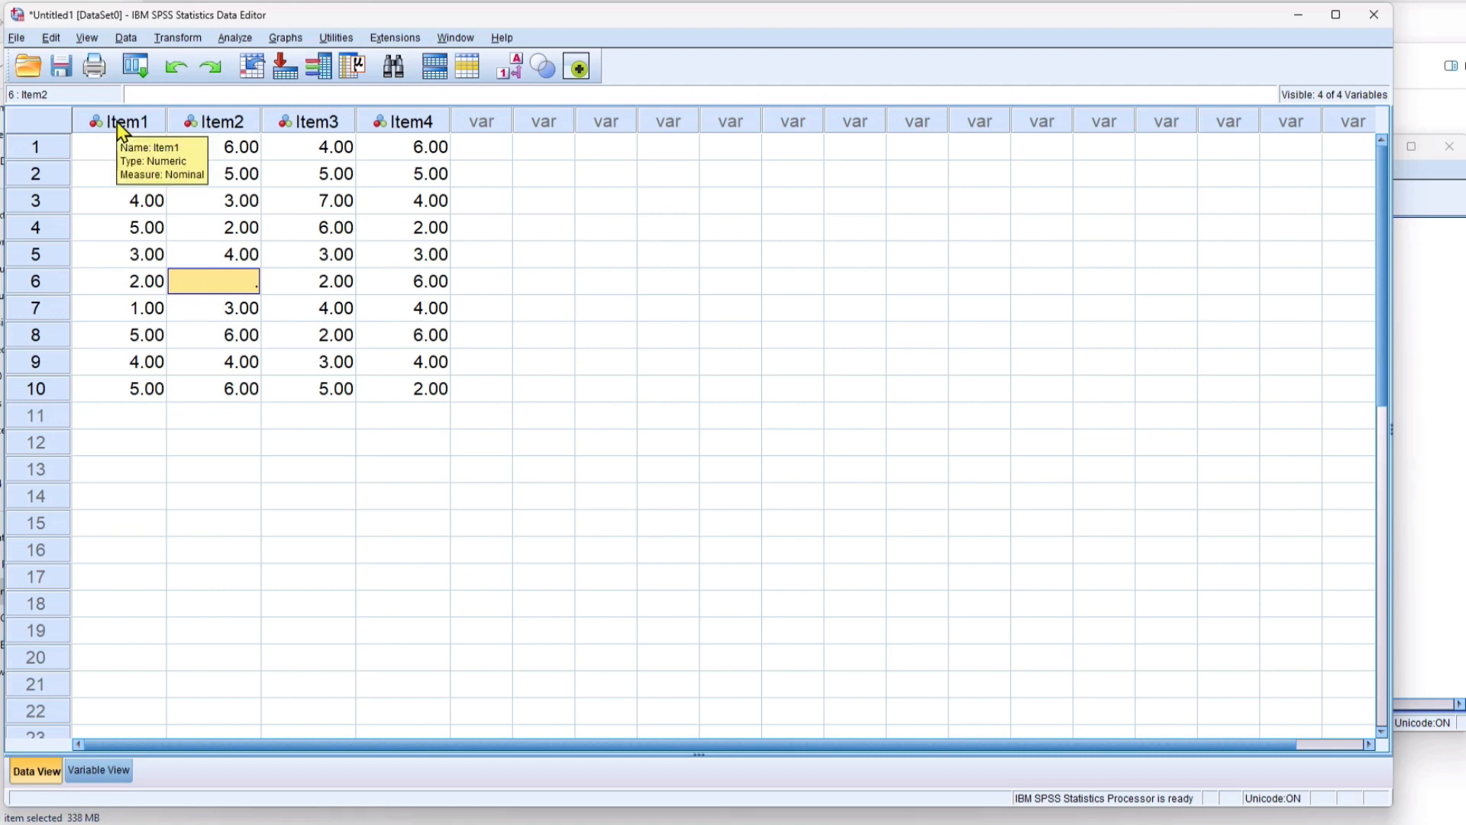
{"action": "left_click", "coordinate": [90, 771]}
{"action": "left_click", "coordinate": [109, 131]}
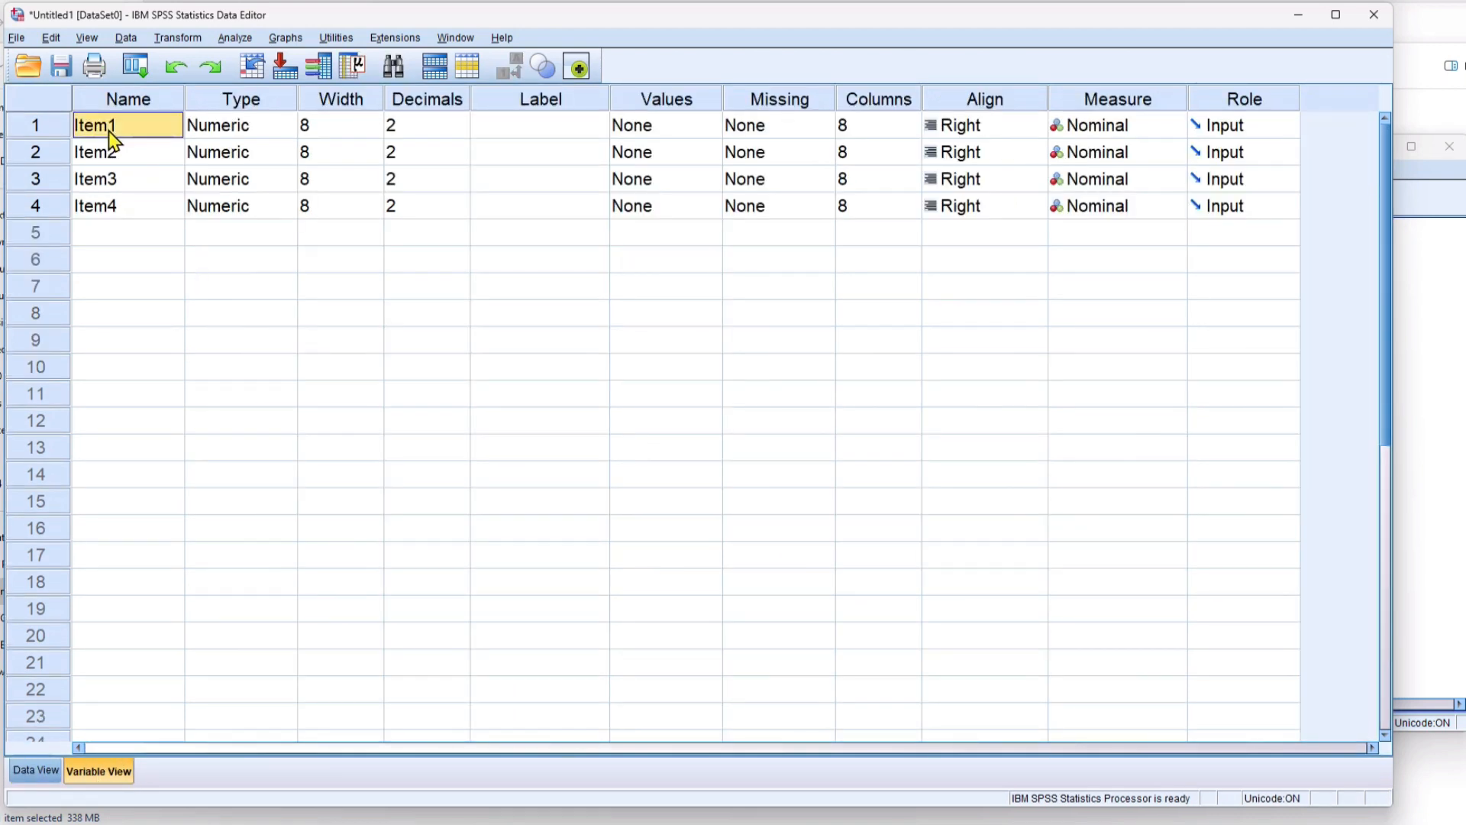
{"action": "left_click", "coordinate": [115, 161]}
{"action": "left_click", "coordinate": [110, 183]}
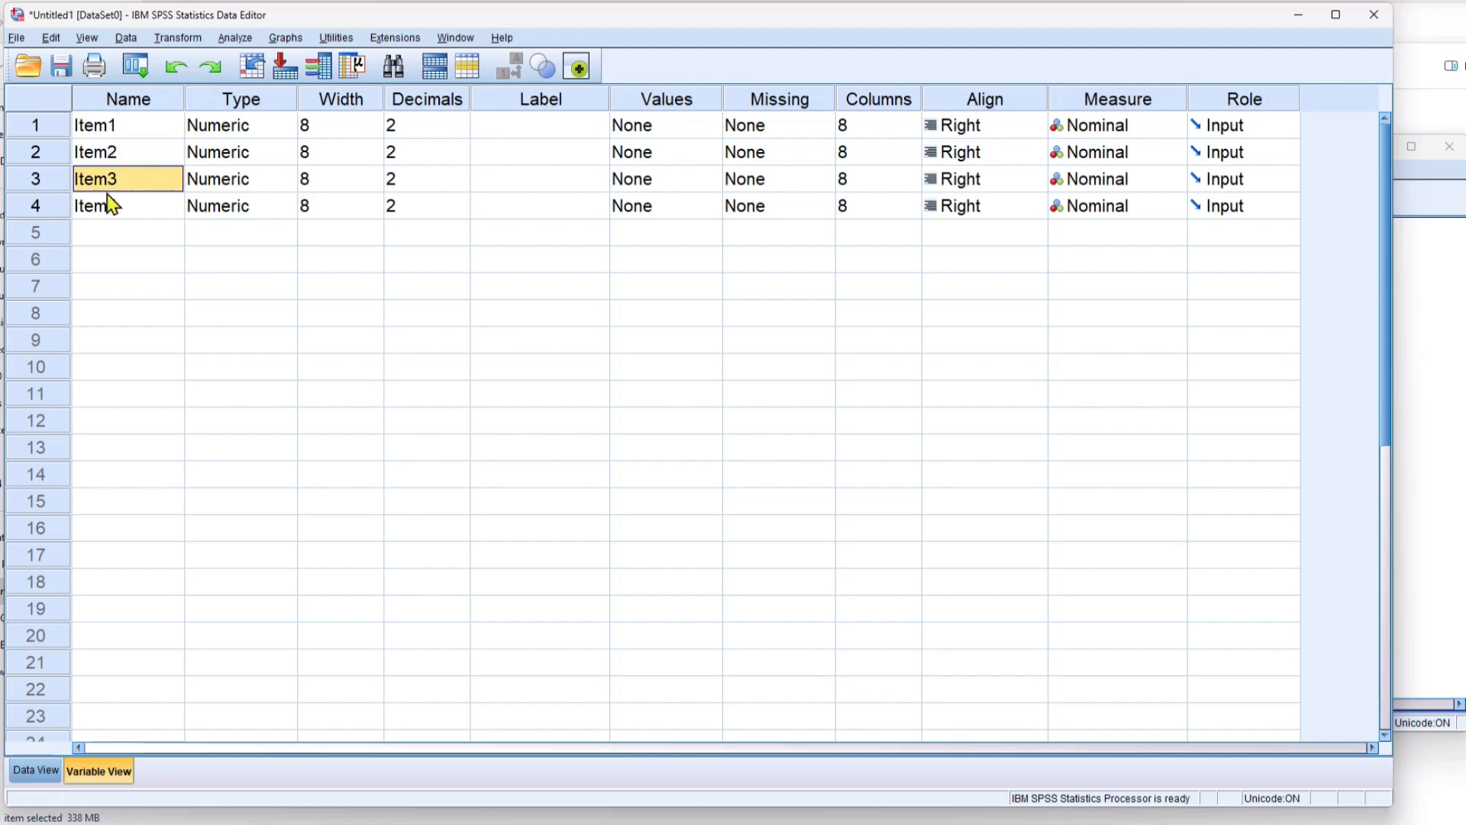
{"action": "left_click", "coordinate": [116, 209]}
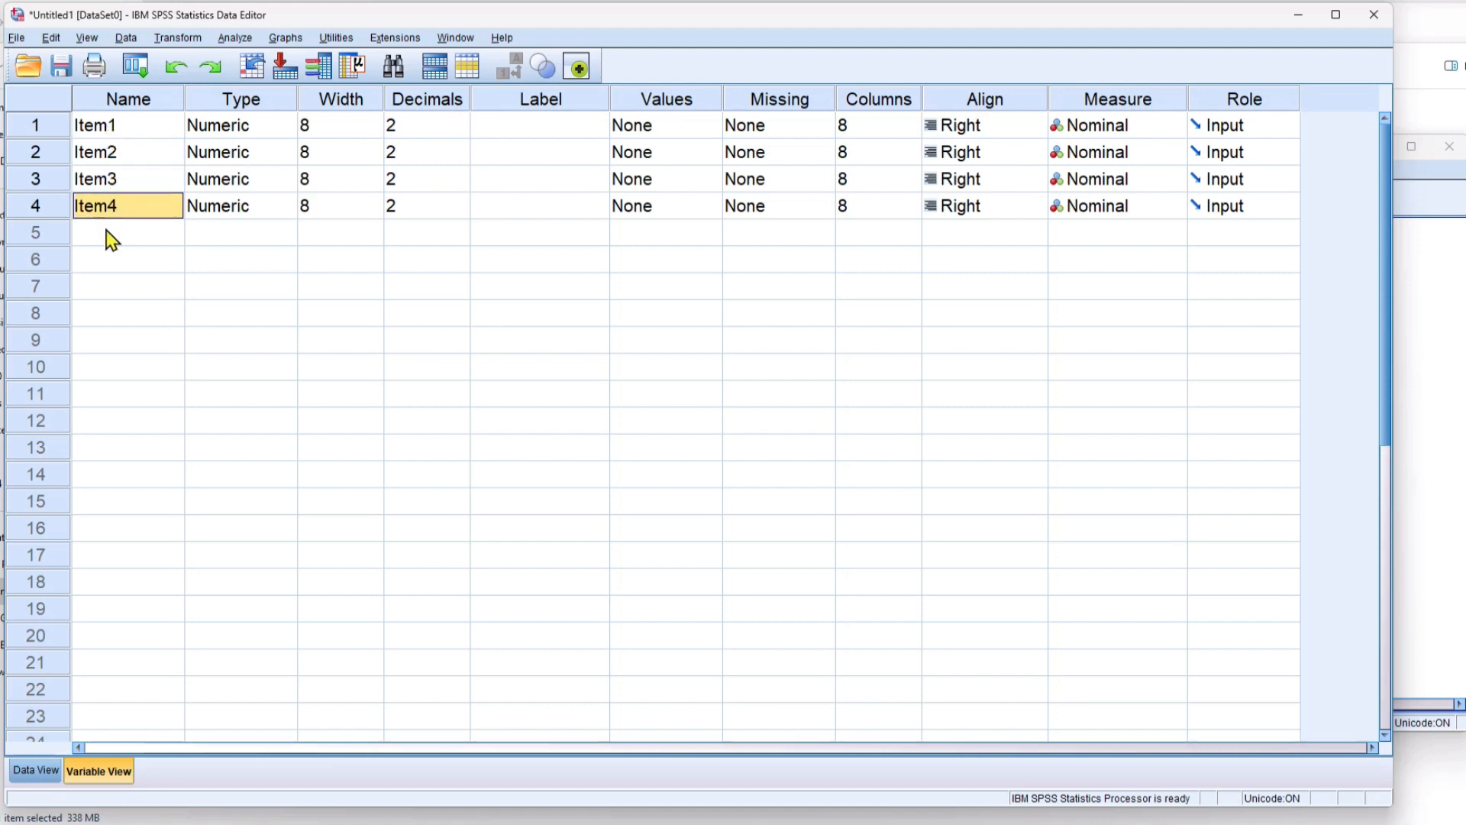
Define a new variable named Item5 in the first empty row below Item4
{"action": "left_click", "coordinate": [113, 237]}
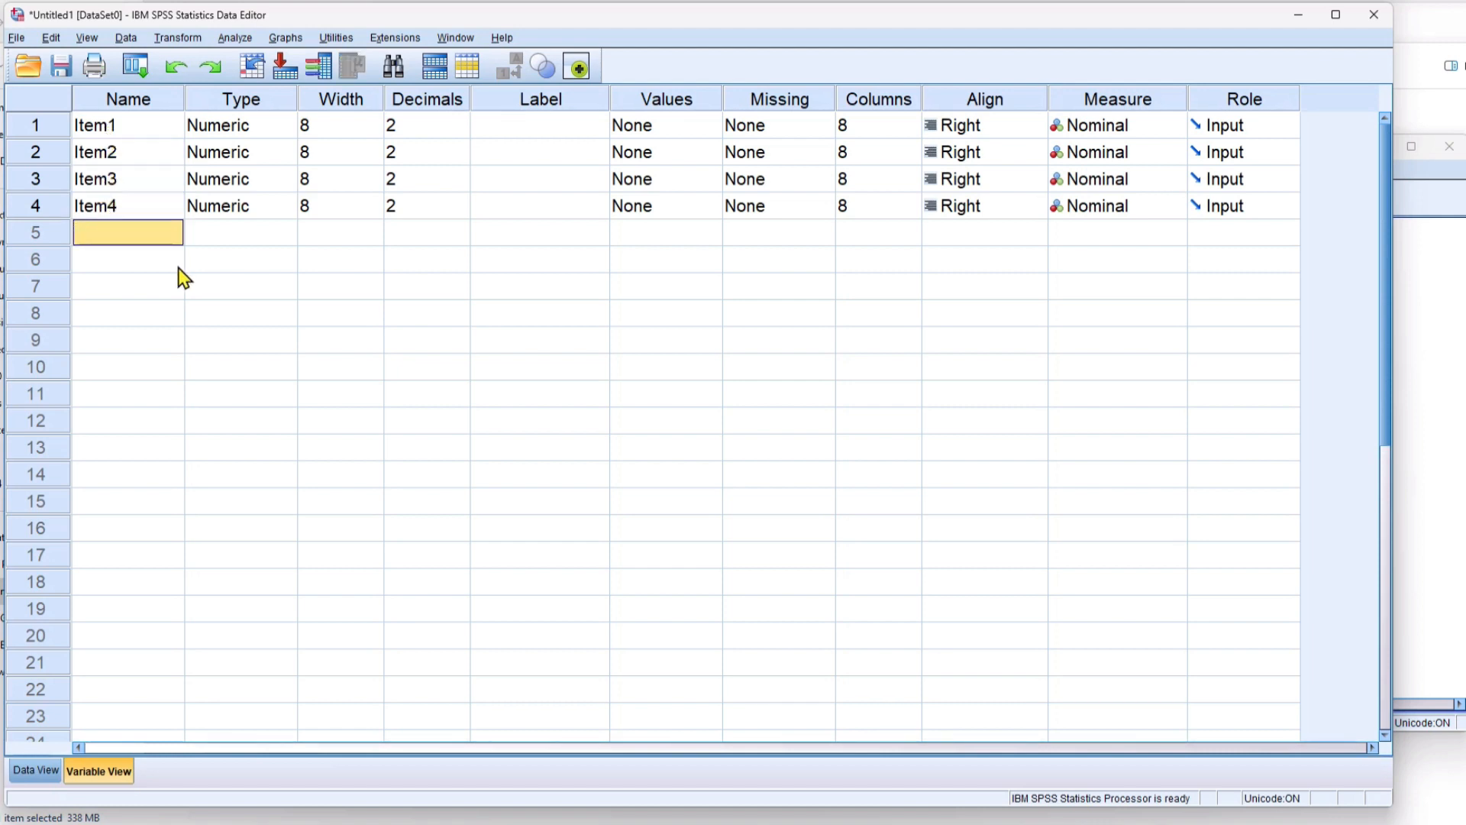
{"action": "type", "text": "Item5"}
{"action": "left_click", "coordinate": [123, 258]}
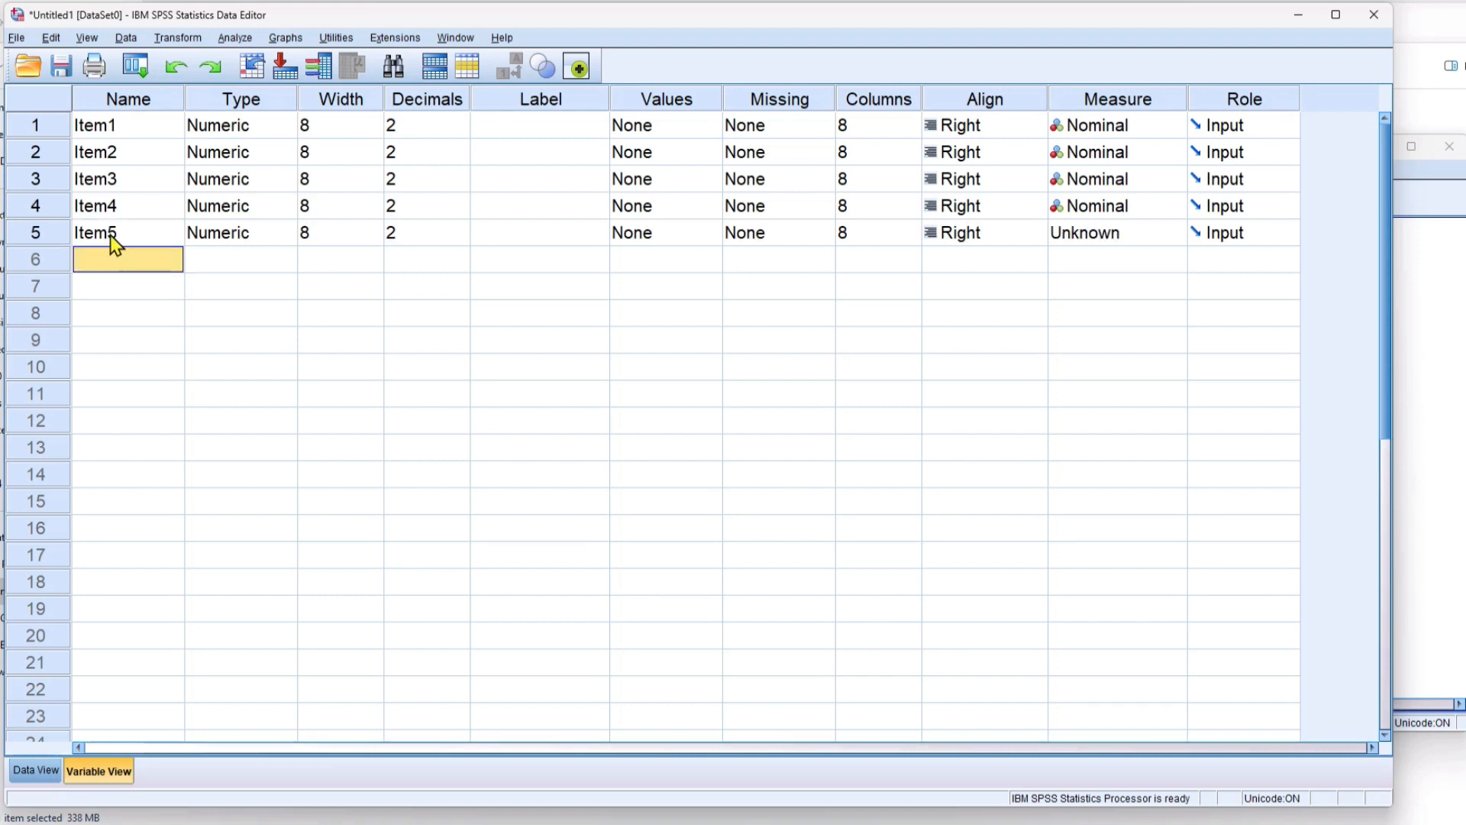
Try to rename the Item5 variable as "Item 5" with a space
{"action": "left_click", "coordinate": [160, 240]}
{"action": "left_click", "coordinate": [112, 234]}
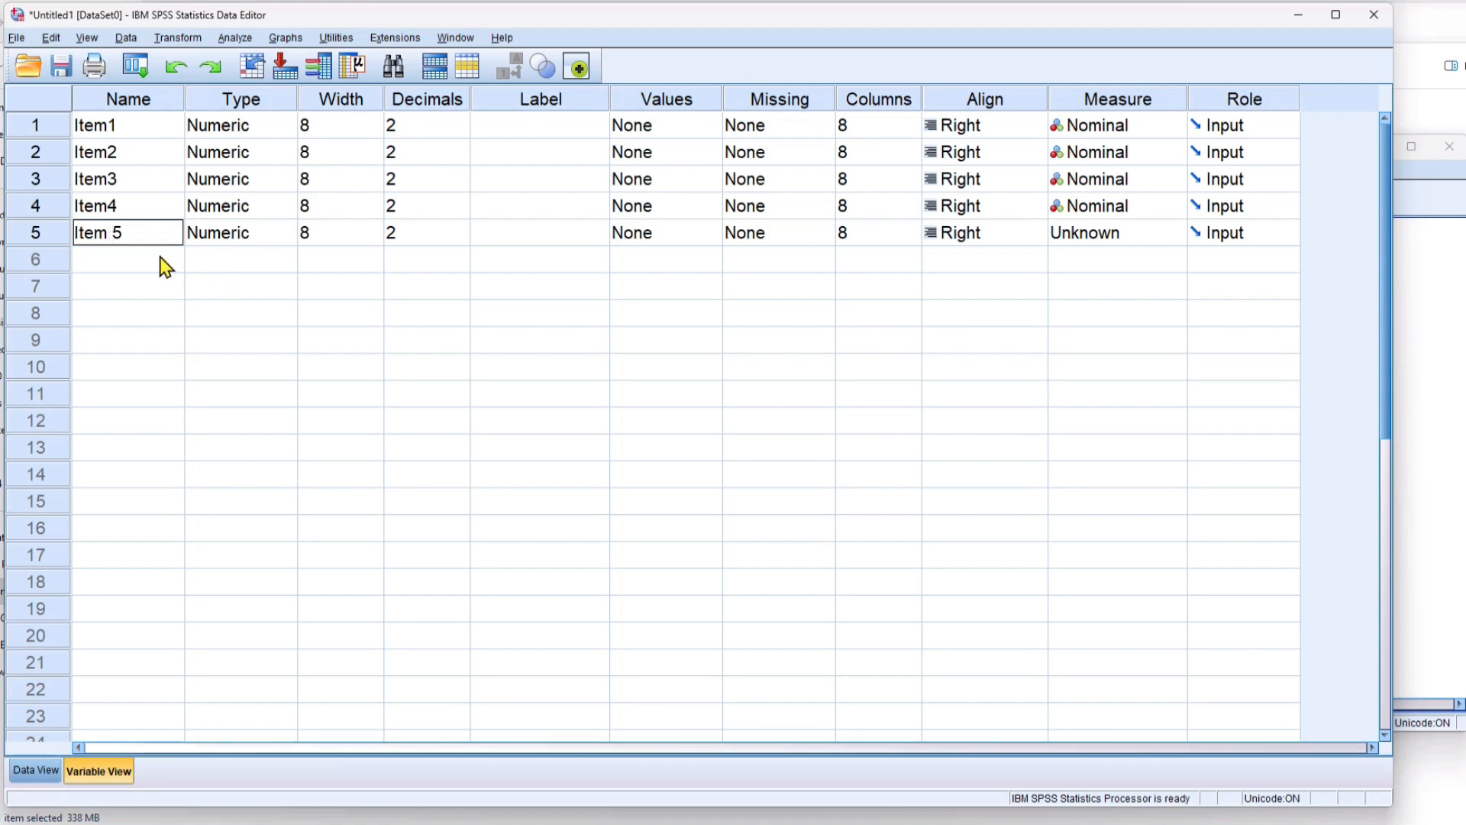
{"action": "left_click", "coordinate": [118, 261]}
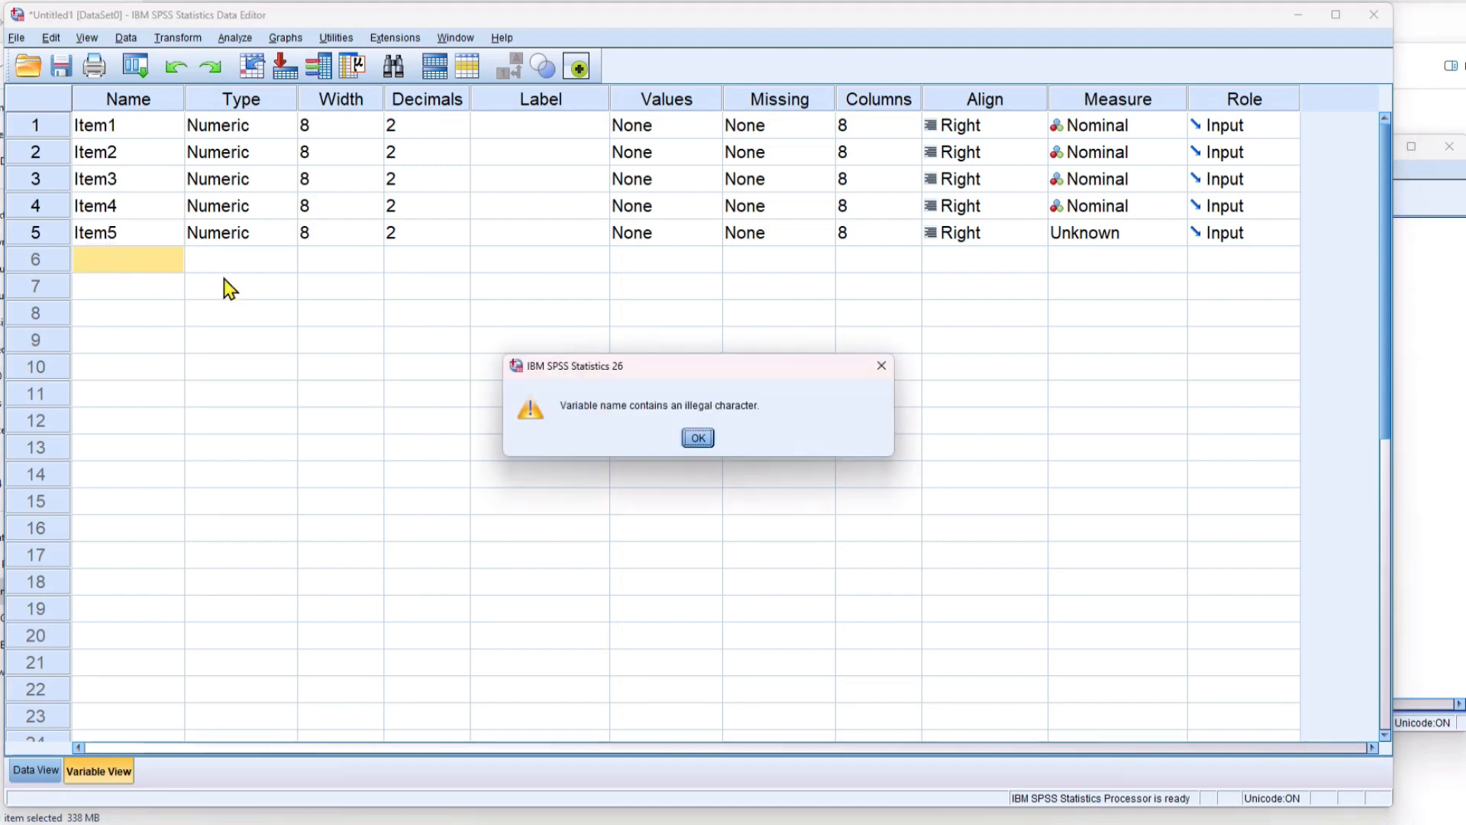
{"action": "left_click", "coordinate": [699, 438]}
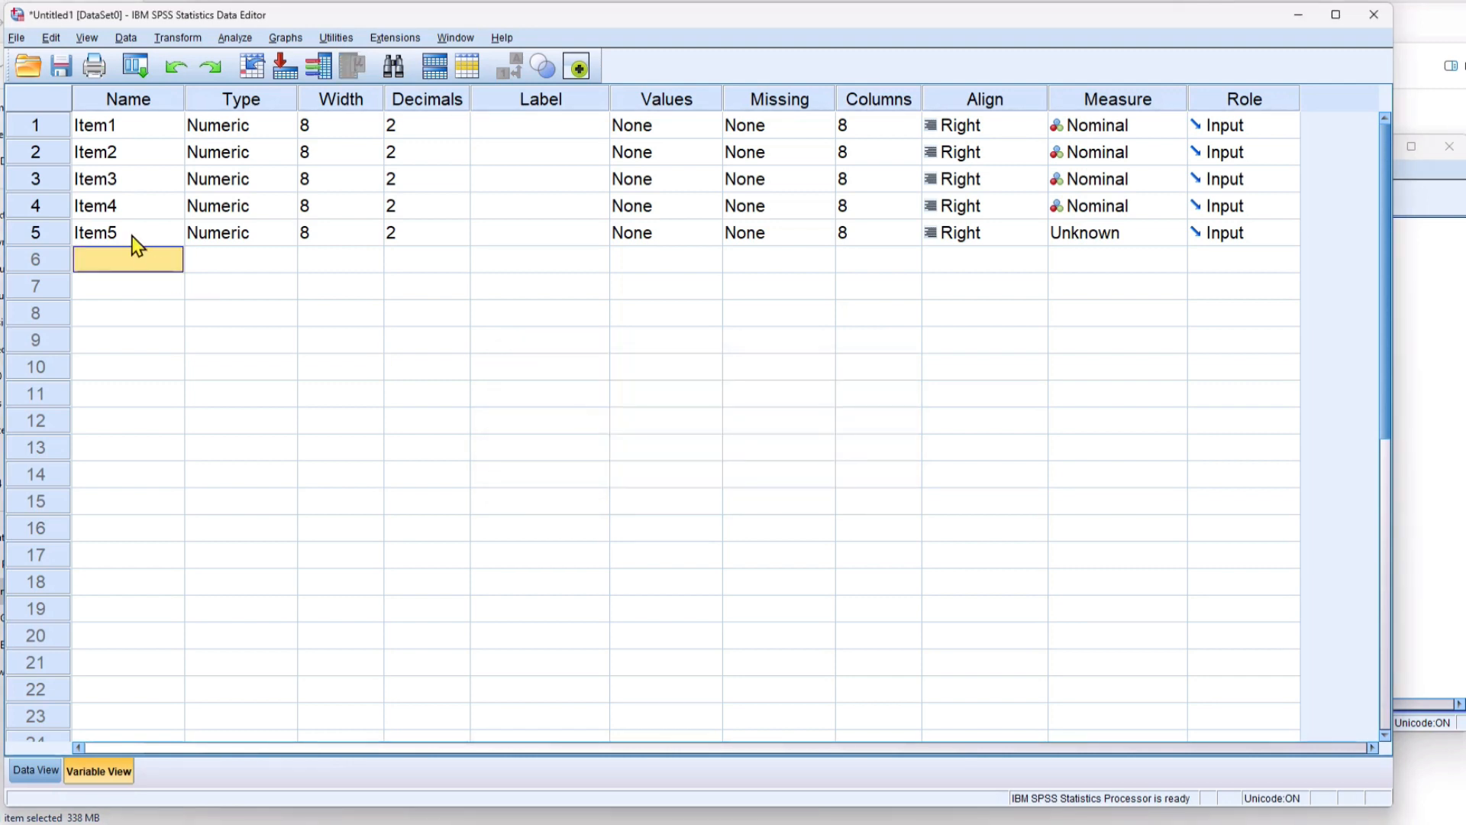
Try to clear the name of the Item5 variable in its definition row
{"action": "left_click", "coordinate": [42, 241]}
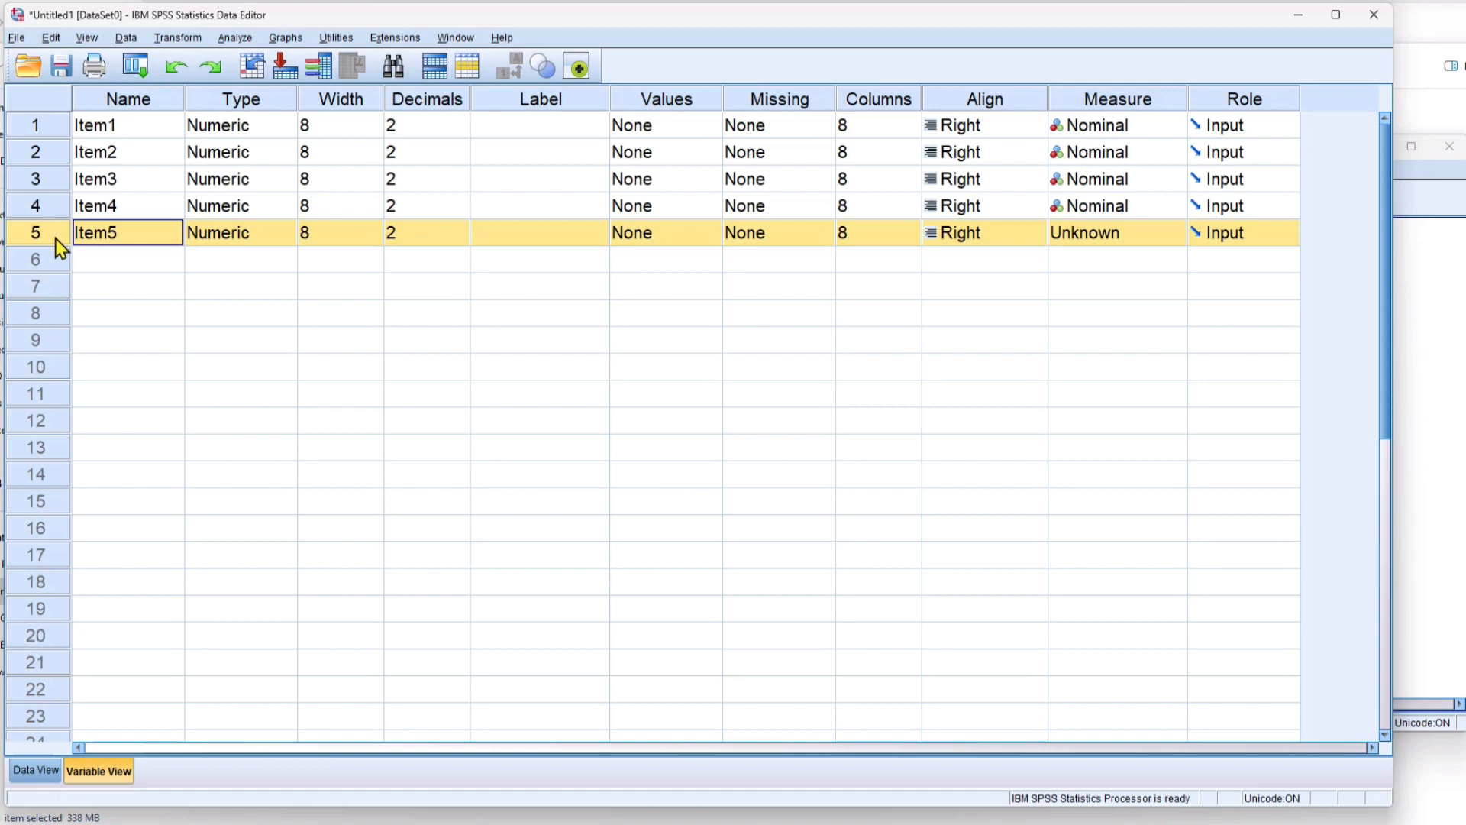
{"action": "key", "text": "BackSpace"}
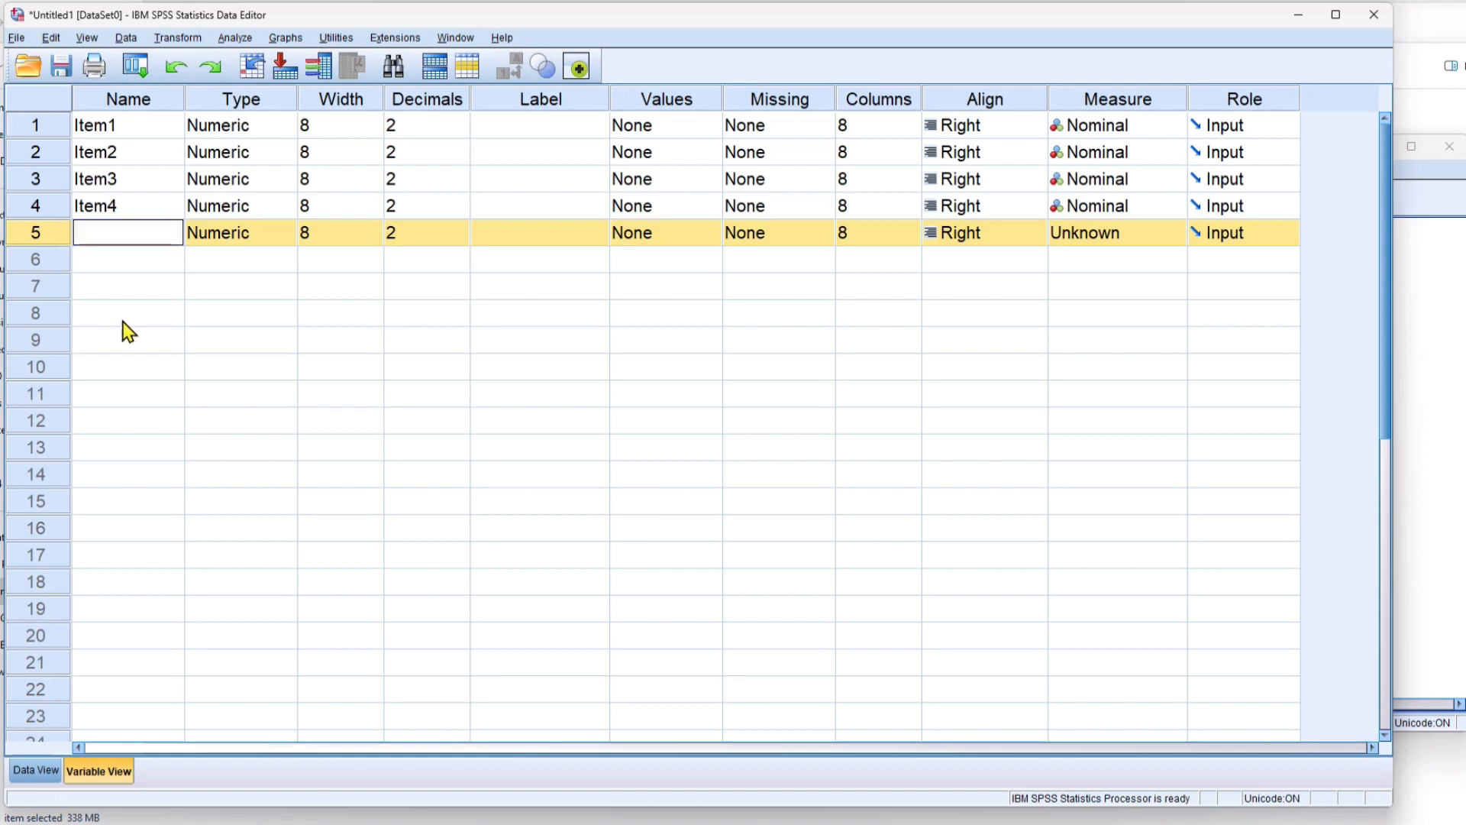
{"action": "left_click", "coordinate": [100, 263]}
{"action": "left_click", "coordinate": [38, 236]}
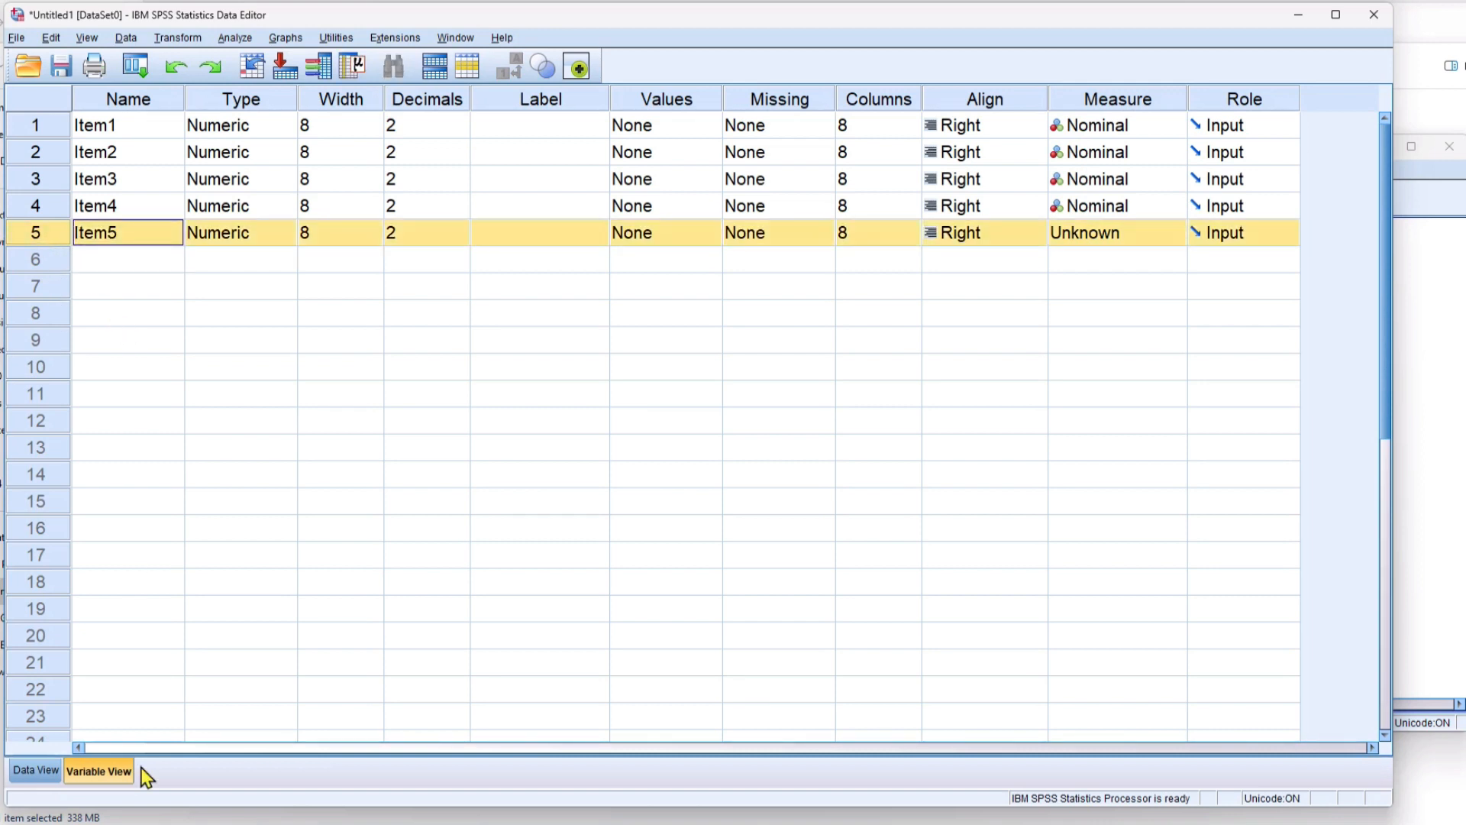
Delete the empty Item5 column from the data sheet
{"action": "left_click", "coordinate": [35, 770]}
{"action": "left_click", "coordinate": [498, 122]}
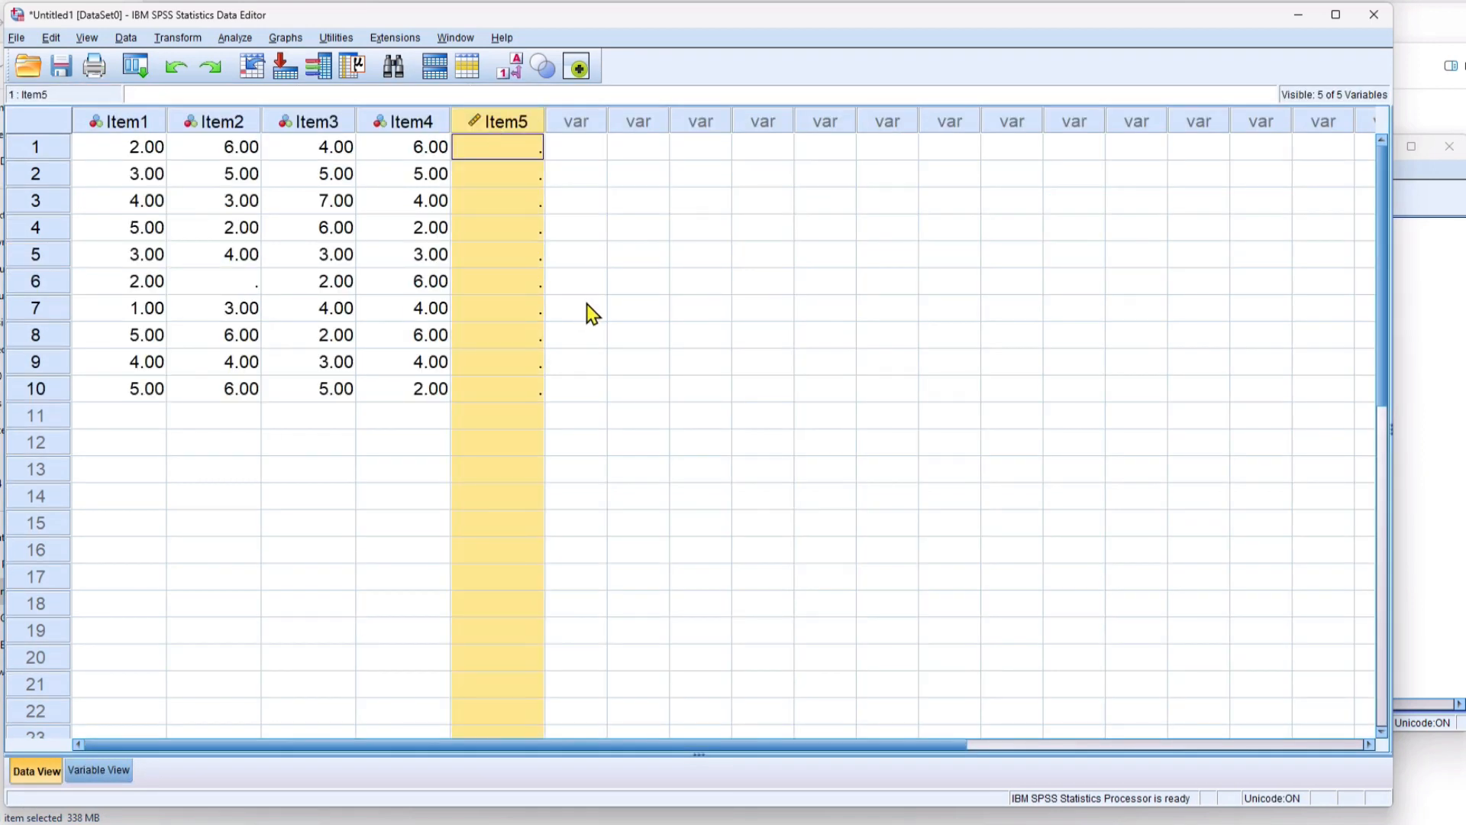
{"action": "left_click", "coordinate": [88, 771]}
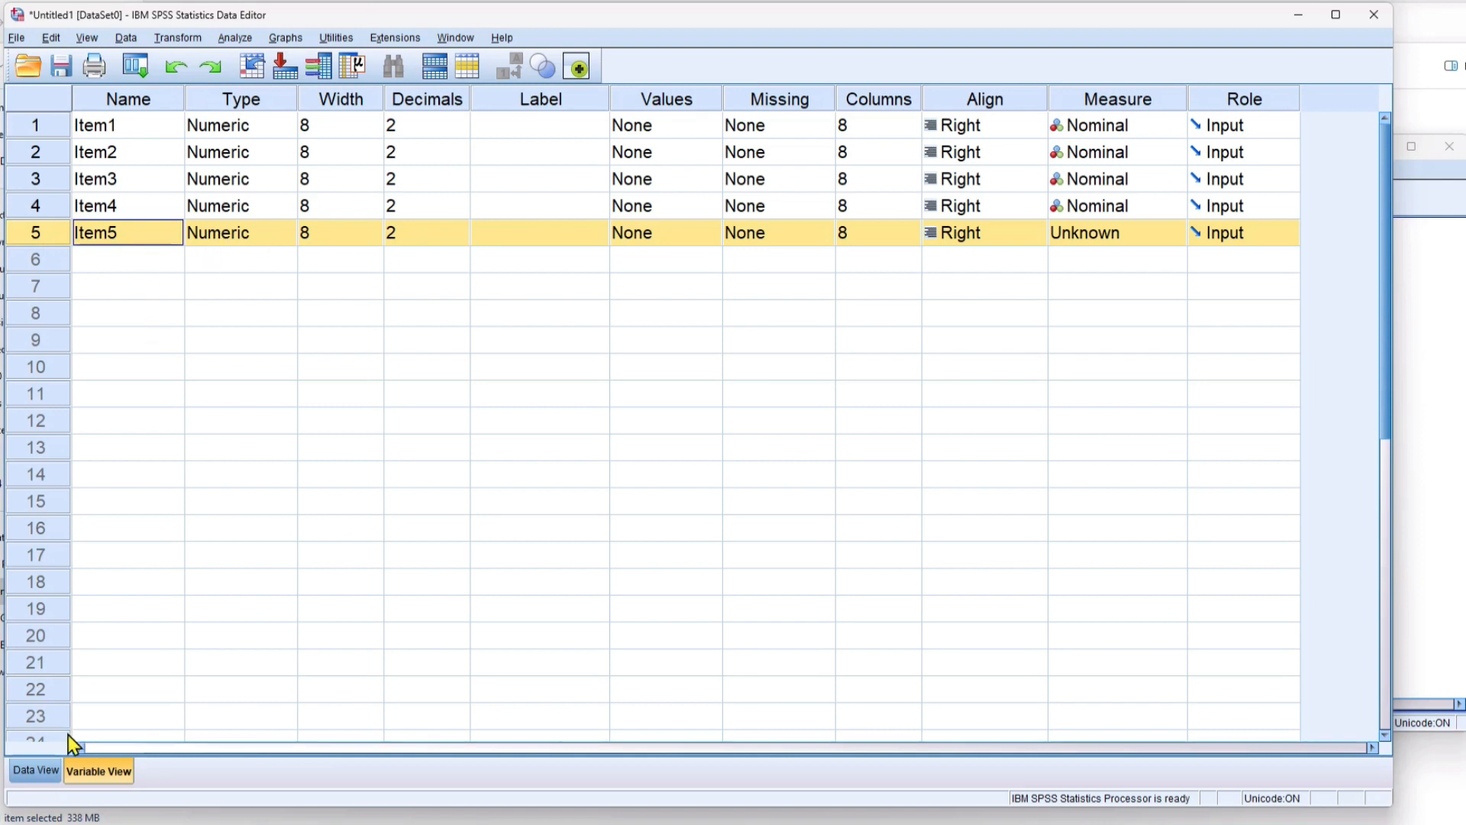
{"action": "left_click", "coordinate": [42, 772]}
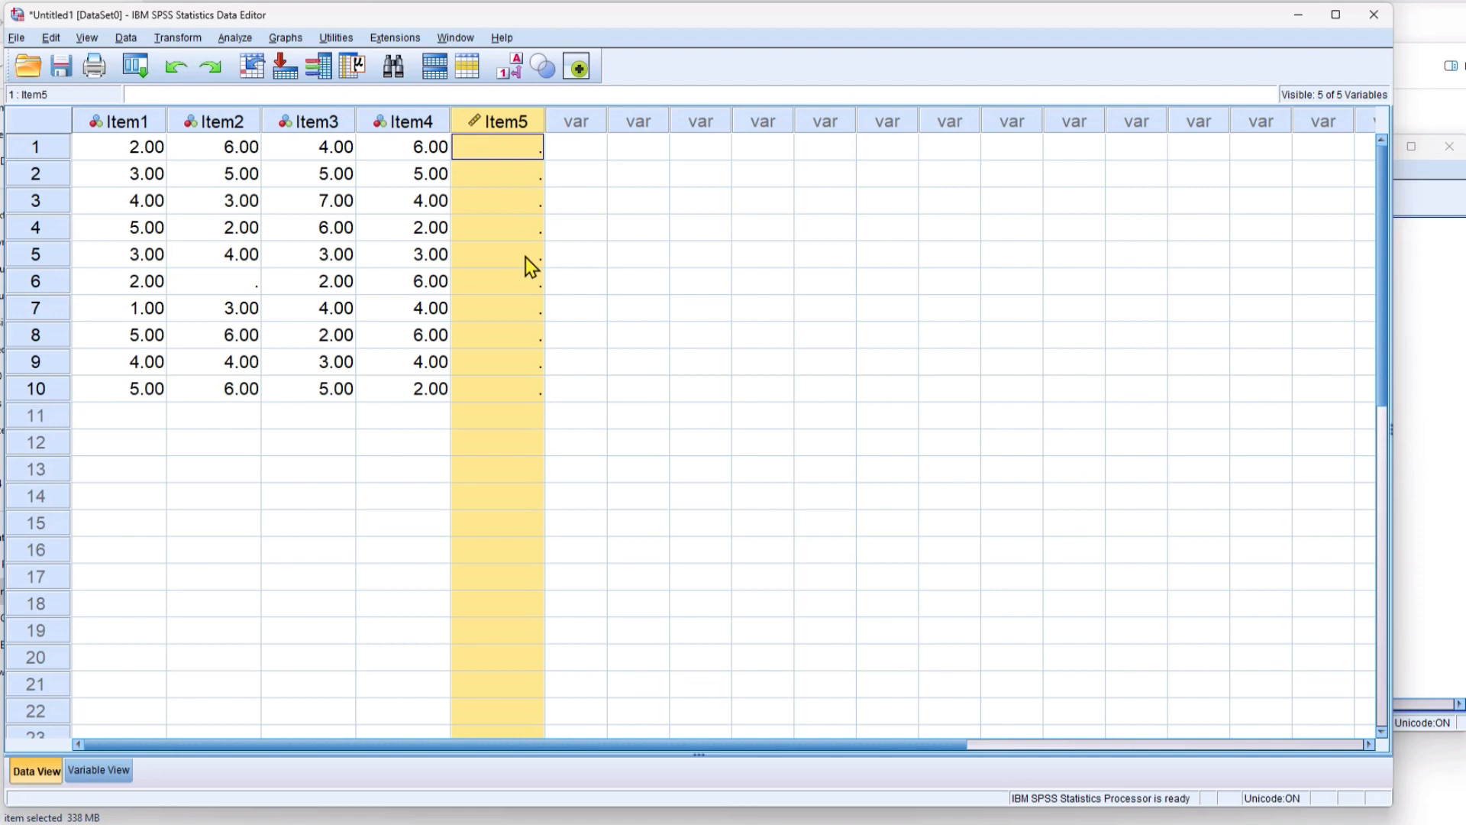
{"action": "key", "text": "Delete"}
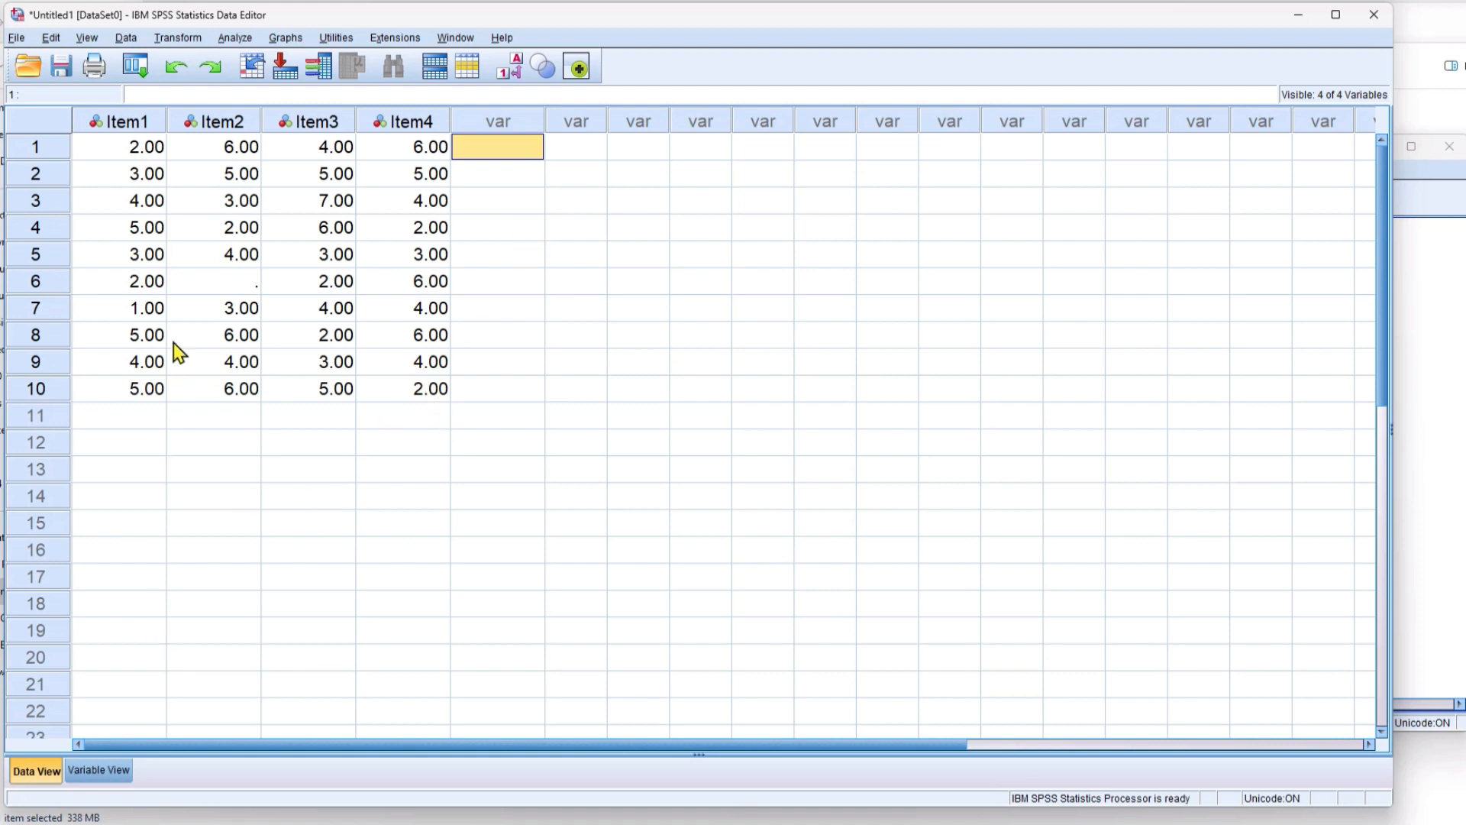
Compare the variable definitions with the item responses, checking the Item3 response in case 3
{"action": "left_click", "coordinate": [98, 771]}
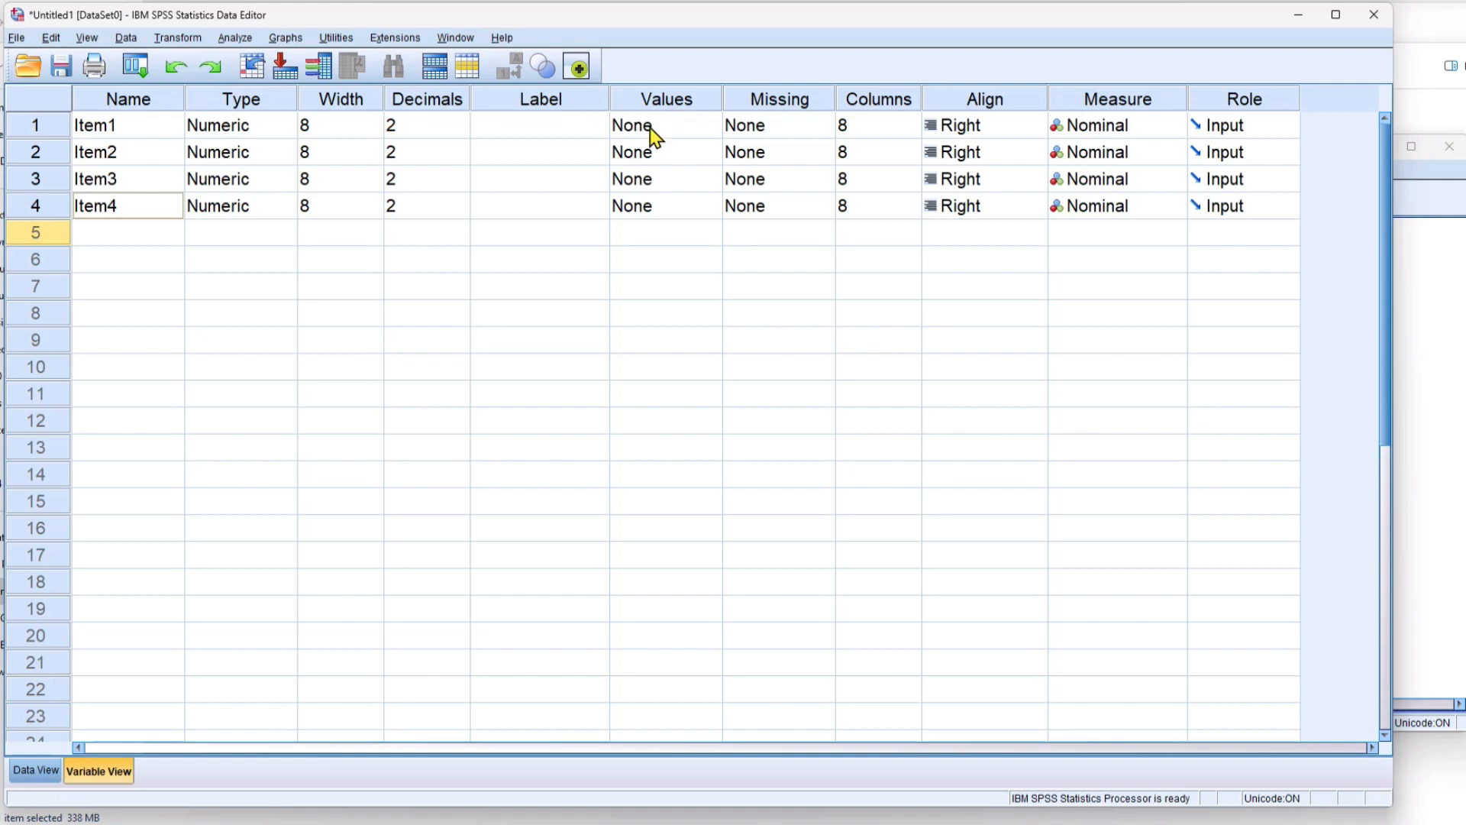
{"action": "left_click", "coordinate": [40, 771]}
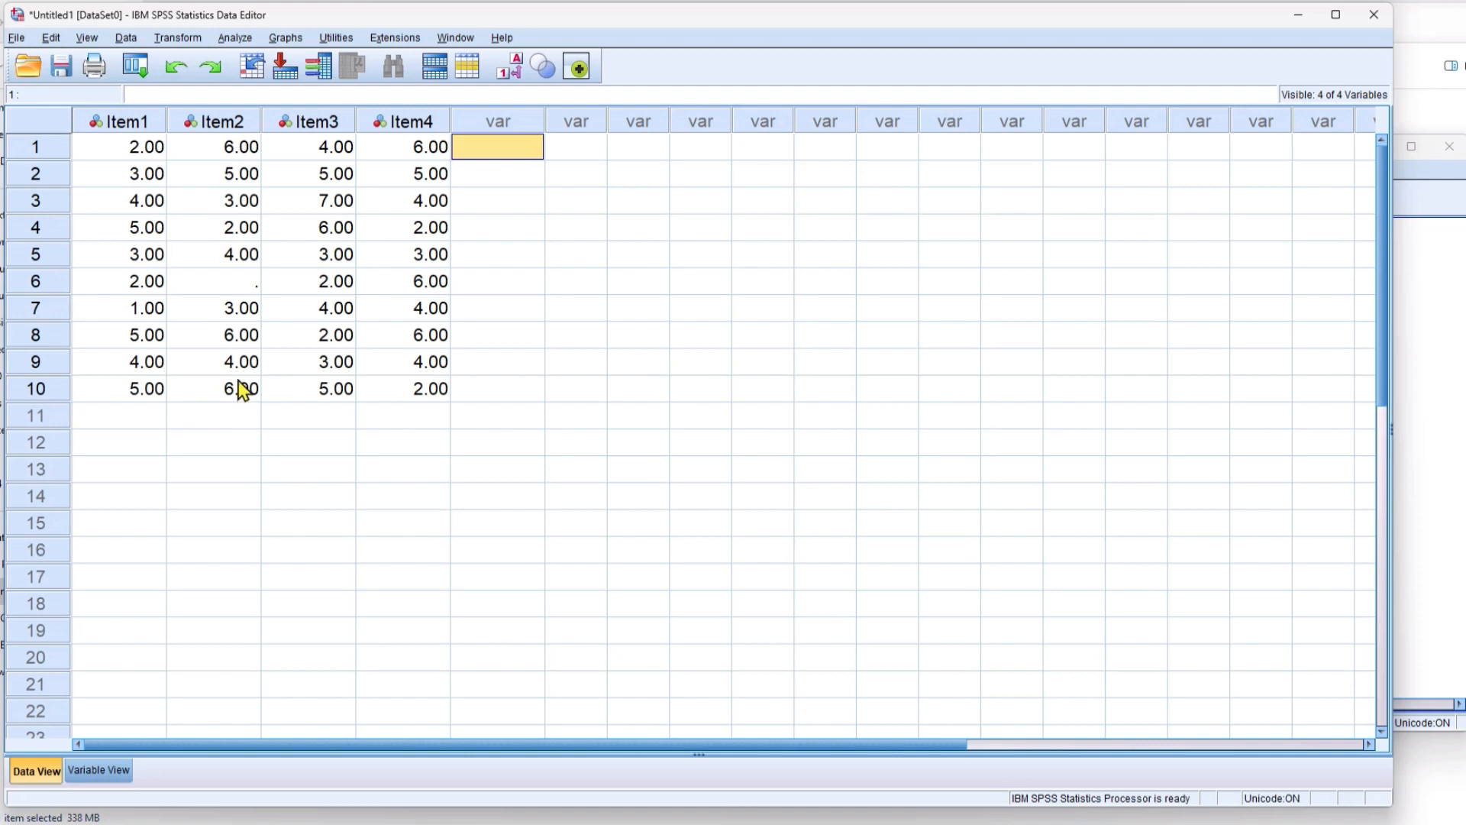
{"action": "left_click", "coordinate": [326, 204]}
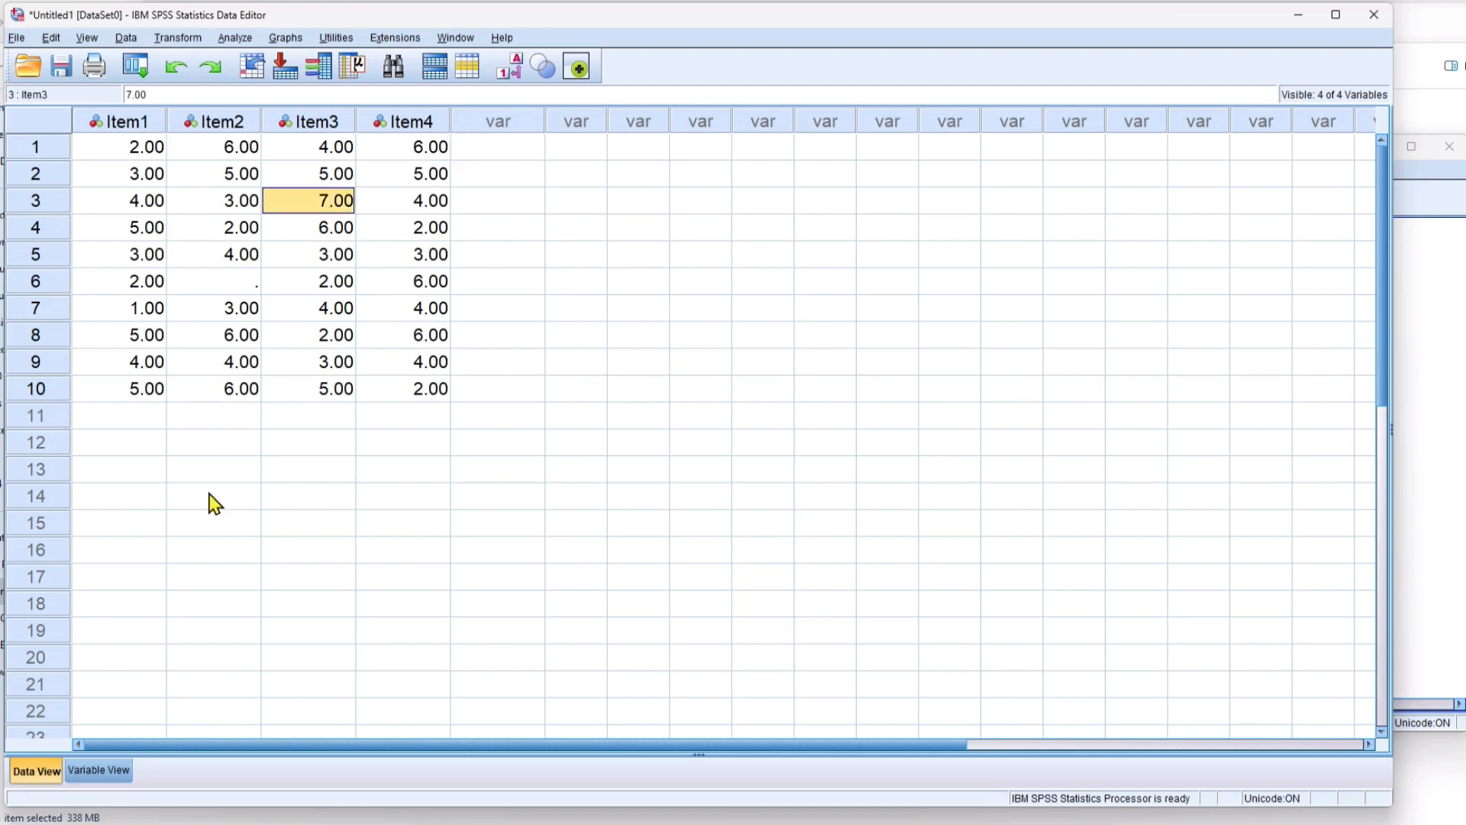
{"action": "left_click", "coordinate": [108, 776]}
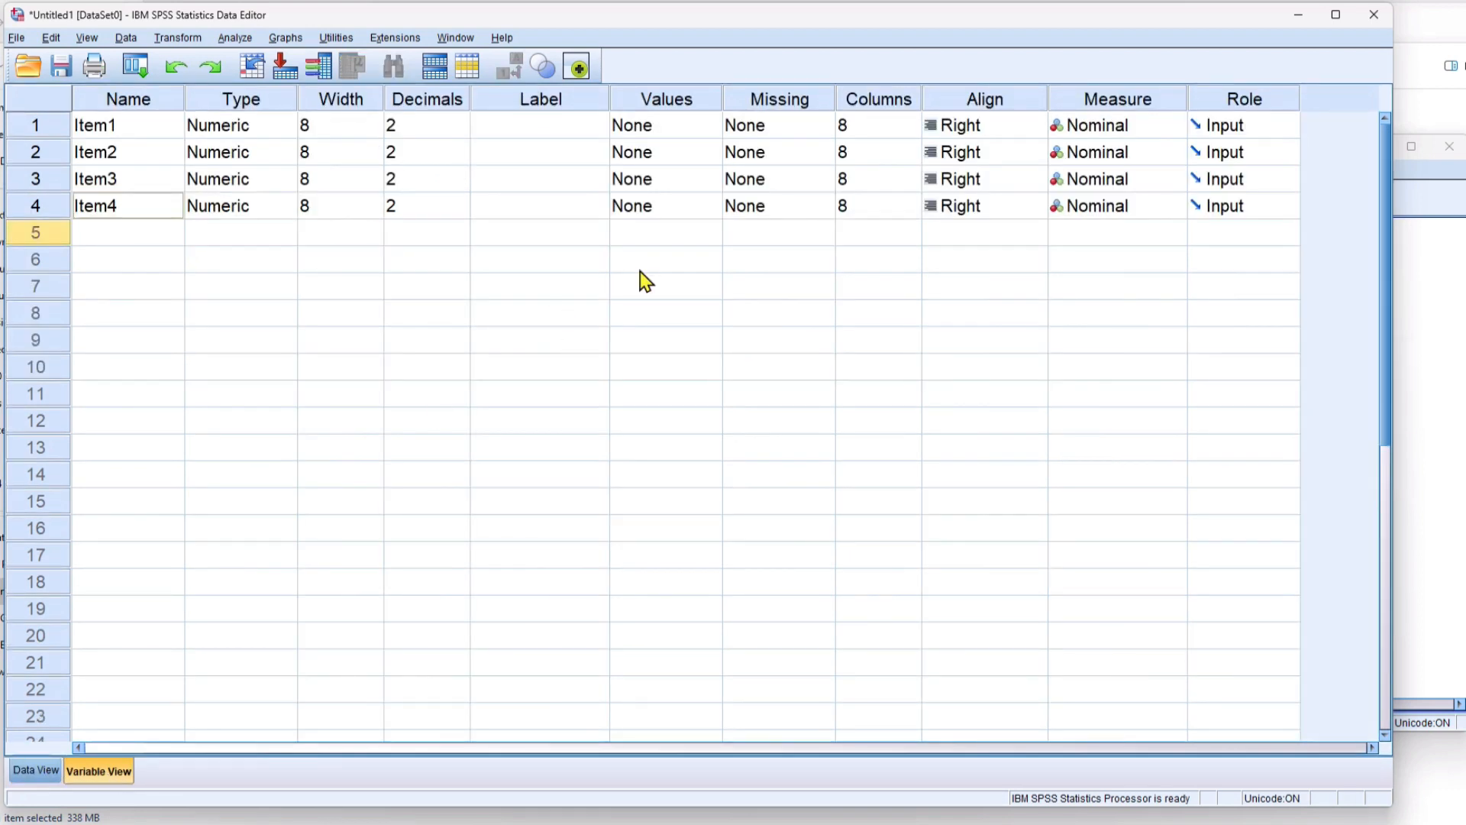
{"action": "left_click", "coordinate": [706, 130]}
{"action": "left_click", "coordinate": [707, 129]}
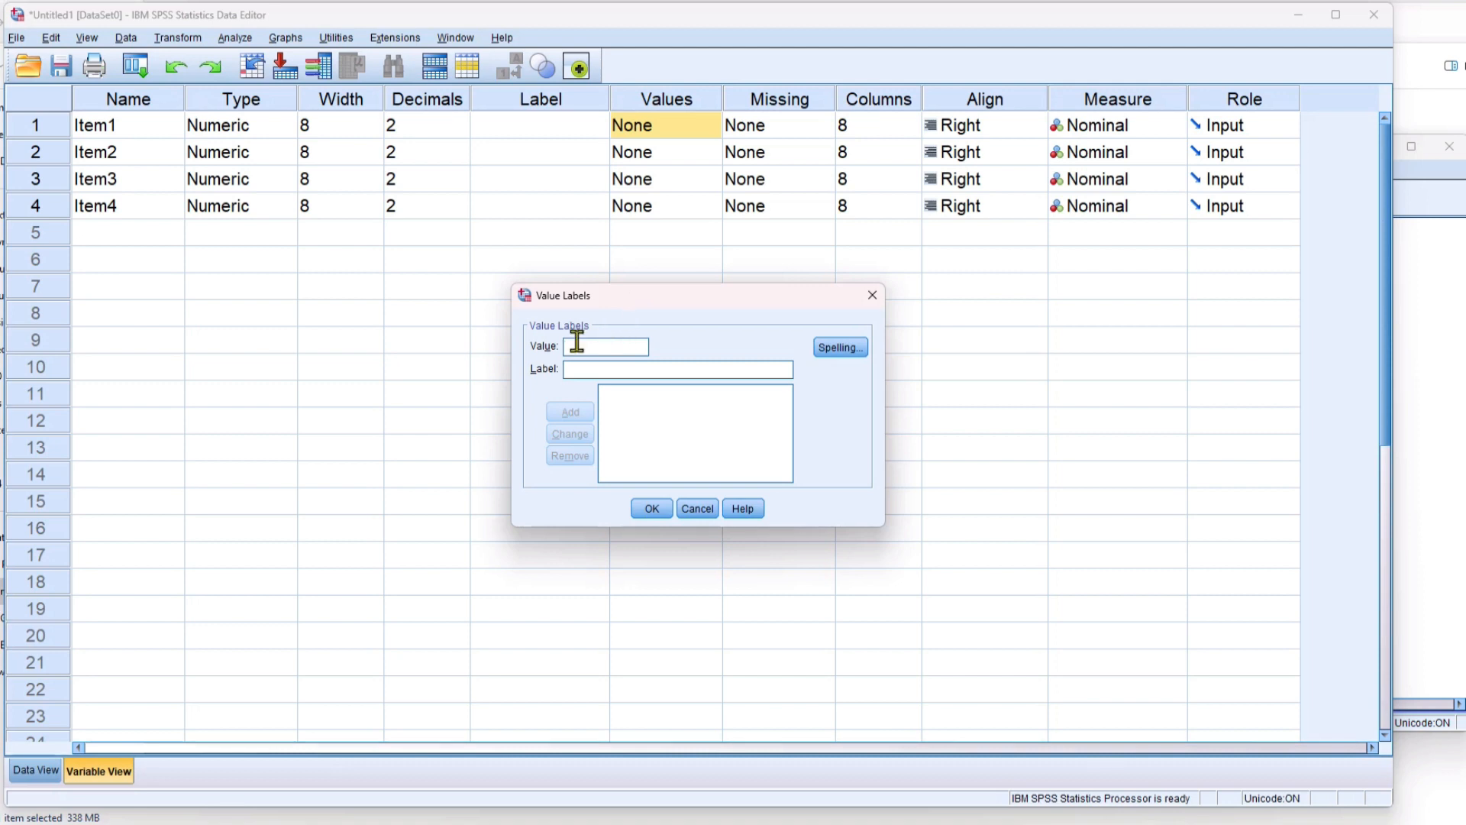
{"action": "left_click", "coordinate": [697, 511]}
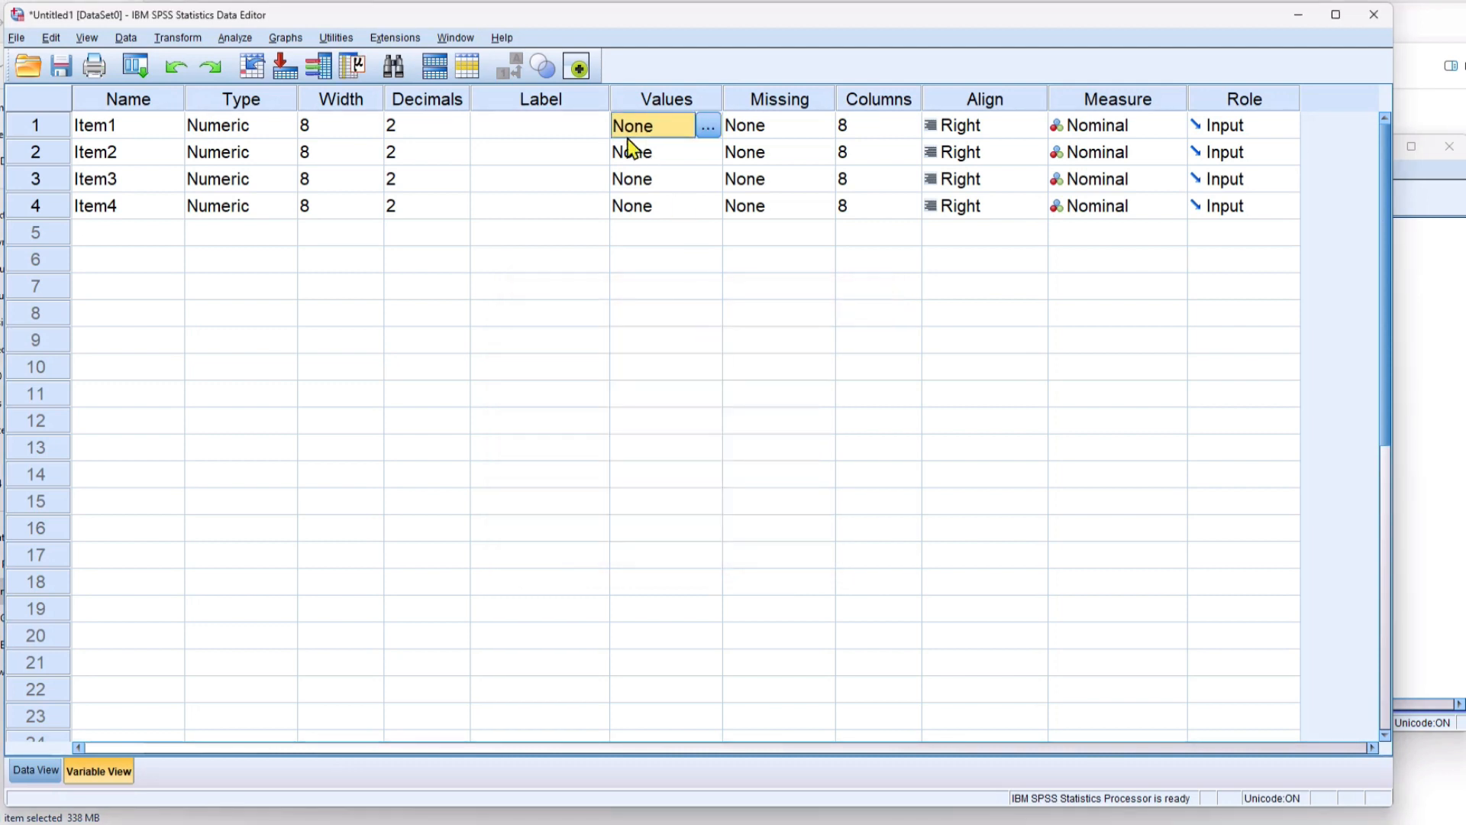
{"action": "left_click", "coordinate": [643, 154]}
{"action": "left_click", "coordinate": [649, 135]}
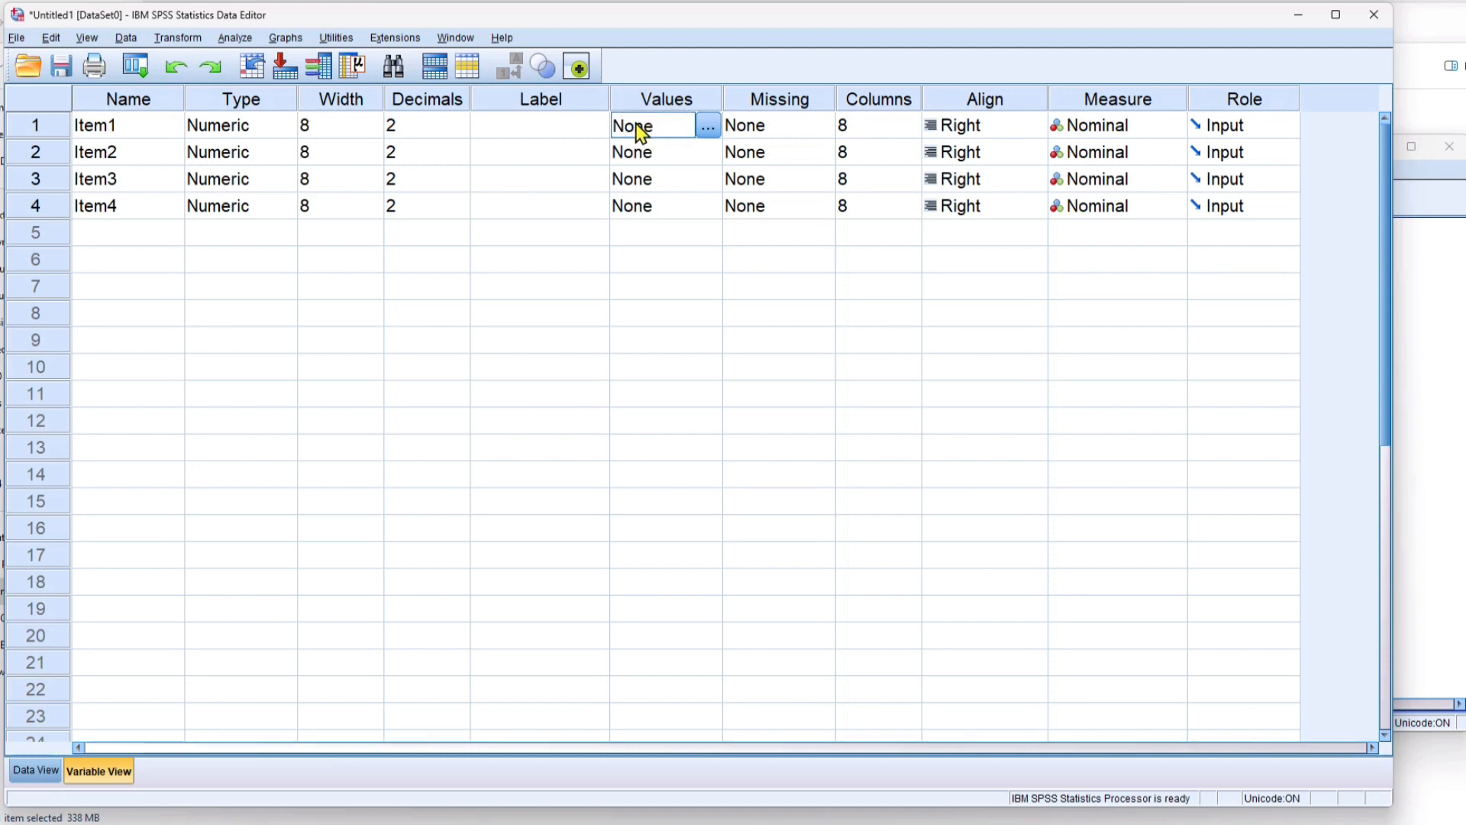
{"action": "left_click", "coordinate": [686, 155]}
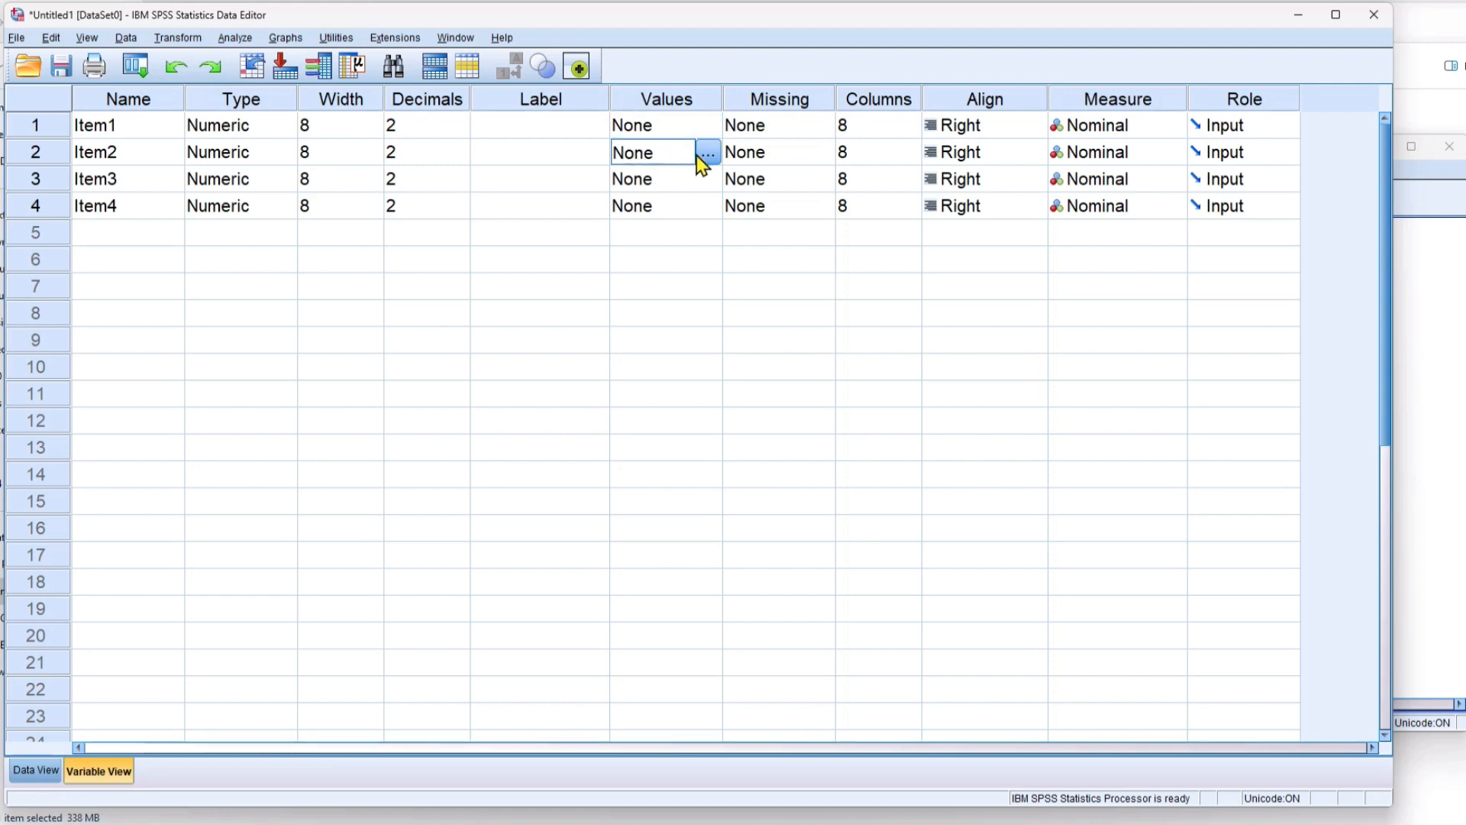
Add the value label "Strongly Disagree" for value 1 of Item1
{"action": "left_click", "coordinate": [637, 130]}
{"action": "left_click", "coordinate": [709, 129]}
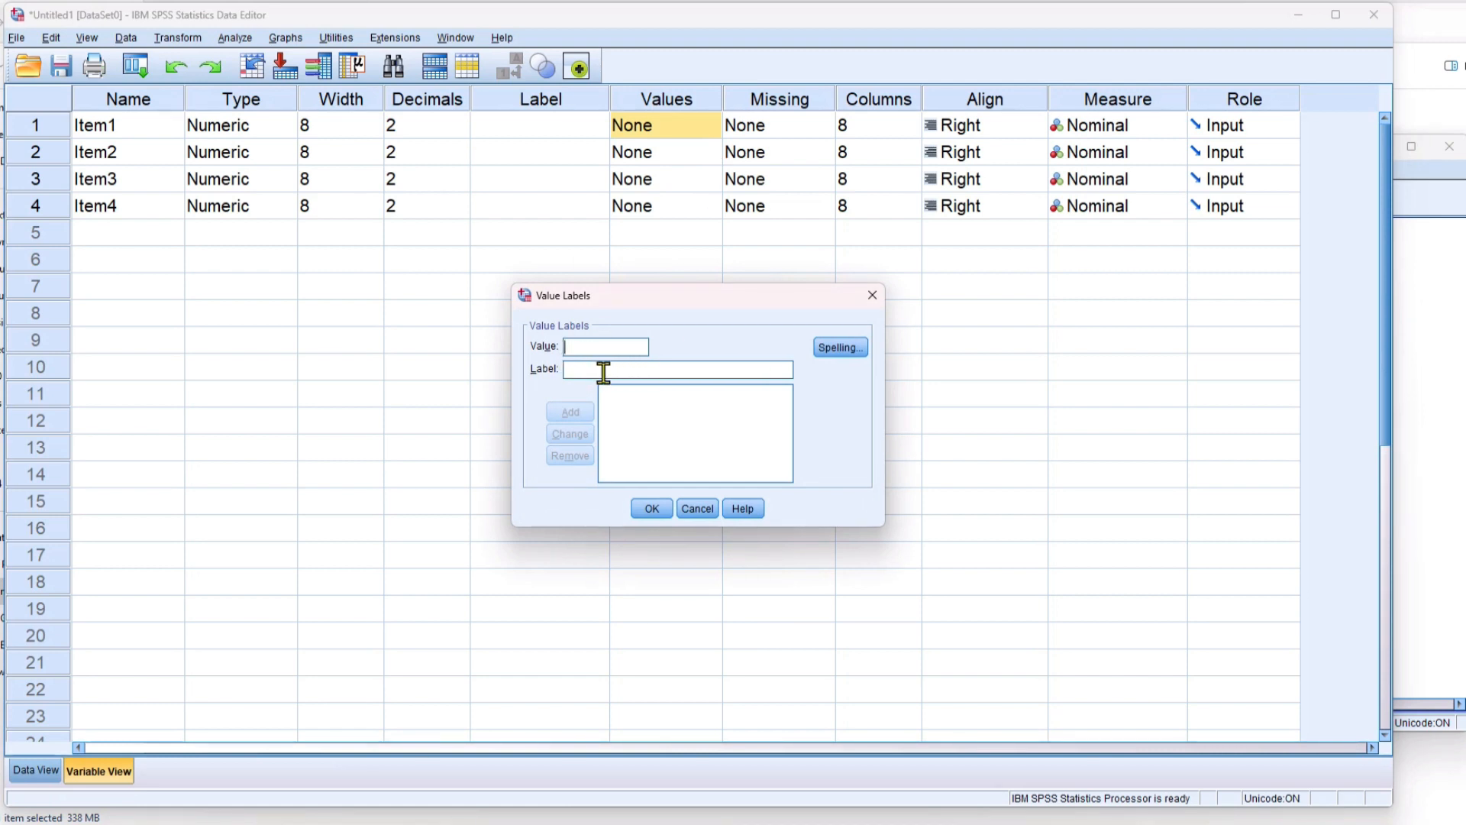
{"action": "type", "text": "1"}
{"action": "left_click", "coordinate": [584, 370]}
{"action": "type", "text": "Strongly"}
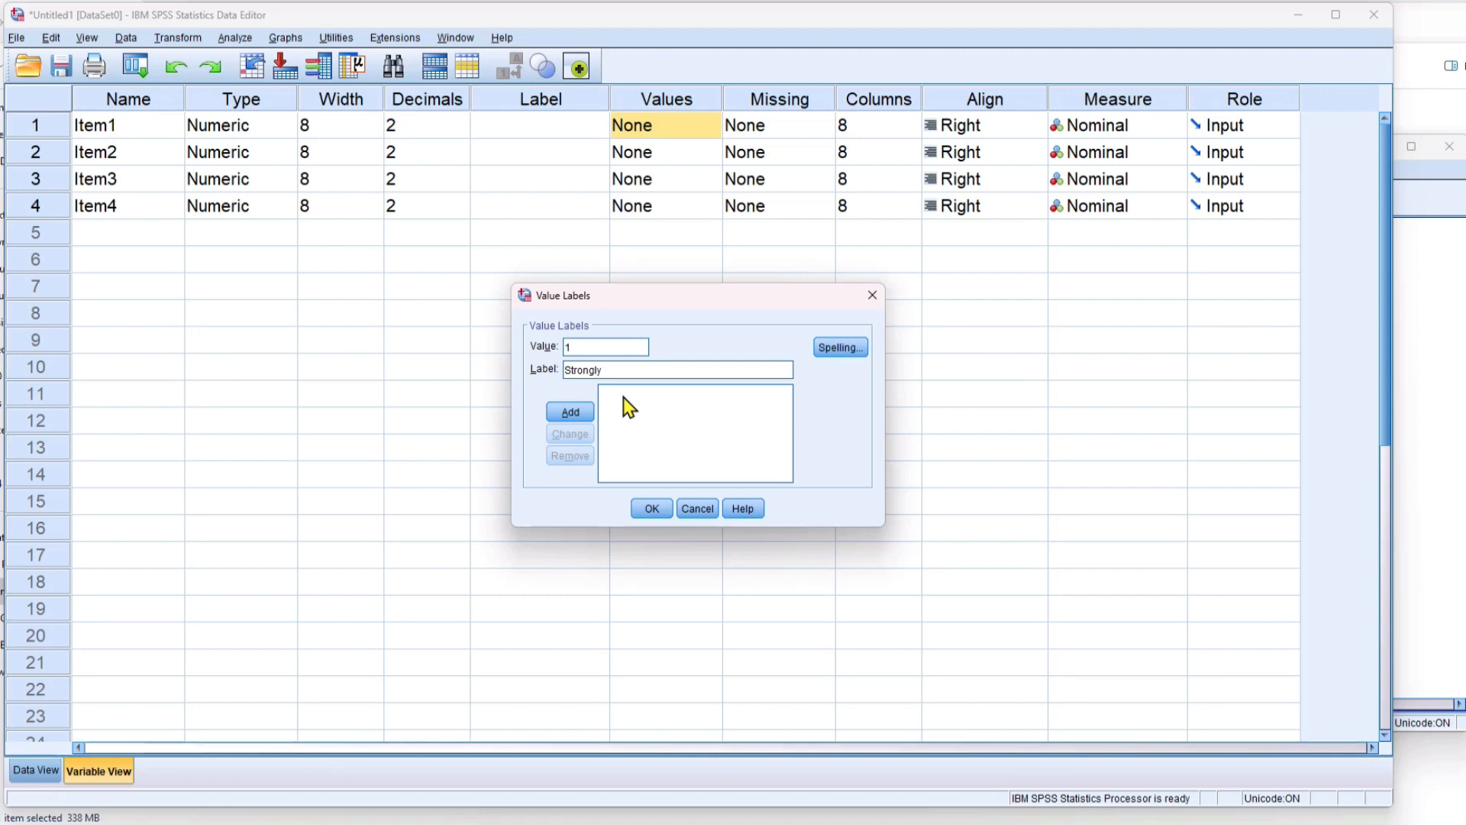
{"action": "type", "text": "isagree"}
{"action": "left_click", "coordinate": [576, 415]}
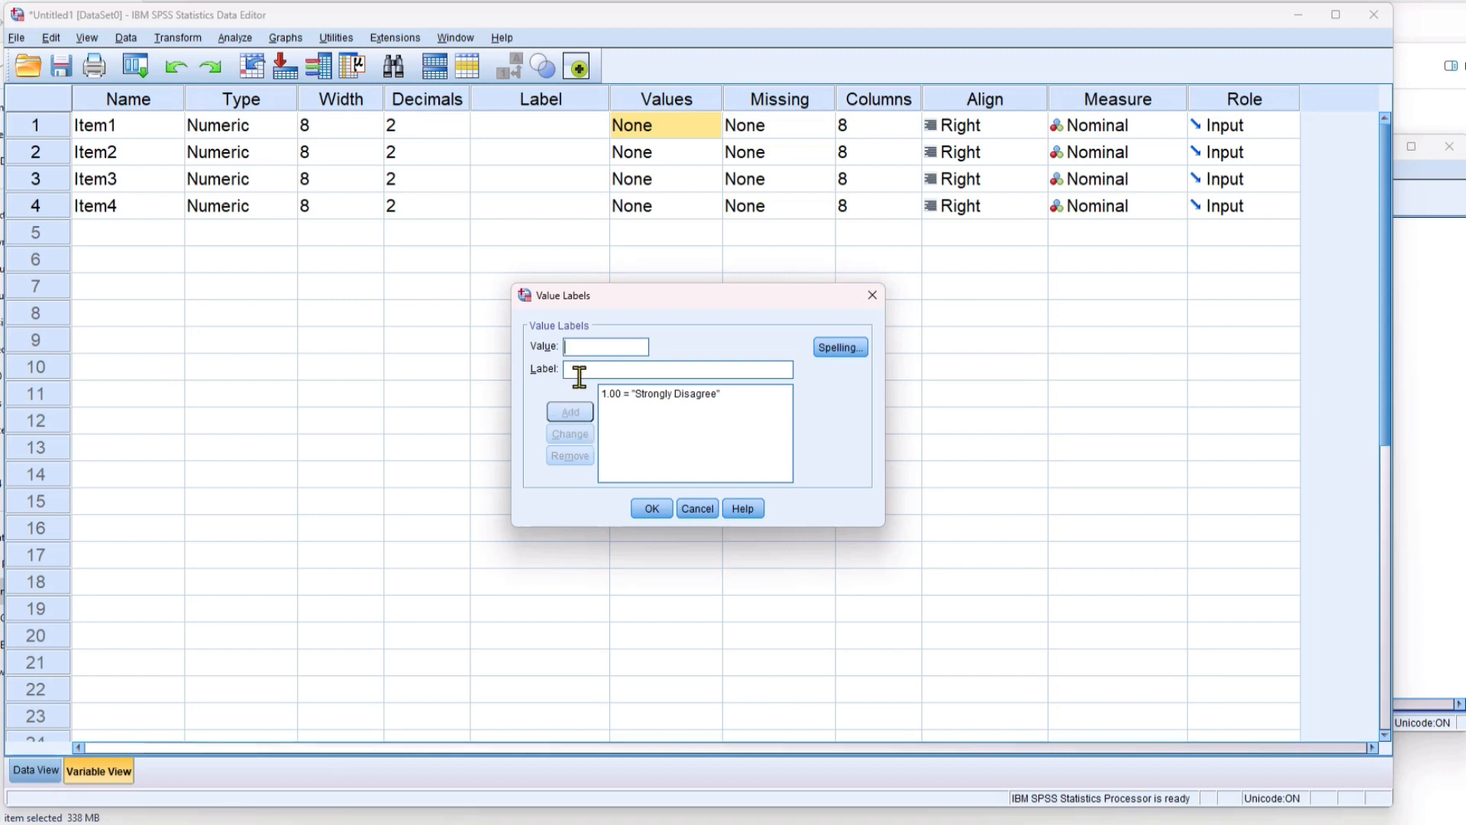
Add the value label "Strongly Agree" for the other end of Item1's scale and apply the labels
{"action": "left_click", "coordinate": [606, 369]}
{"action": "type", "text": "Strongly Agree"}
{"action": "left_click", "coordinate": [574, 411]}
{"action": "left_click", "coordinate": [660, 509]}
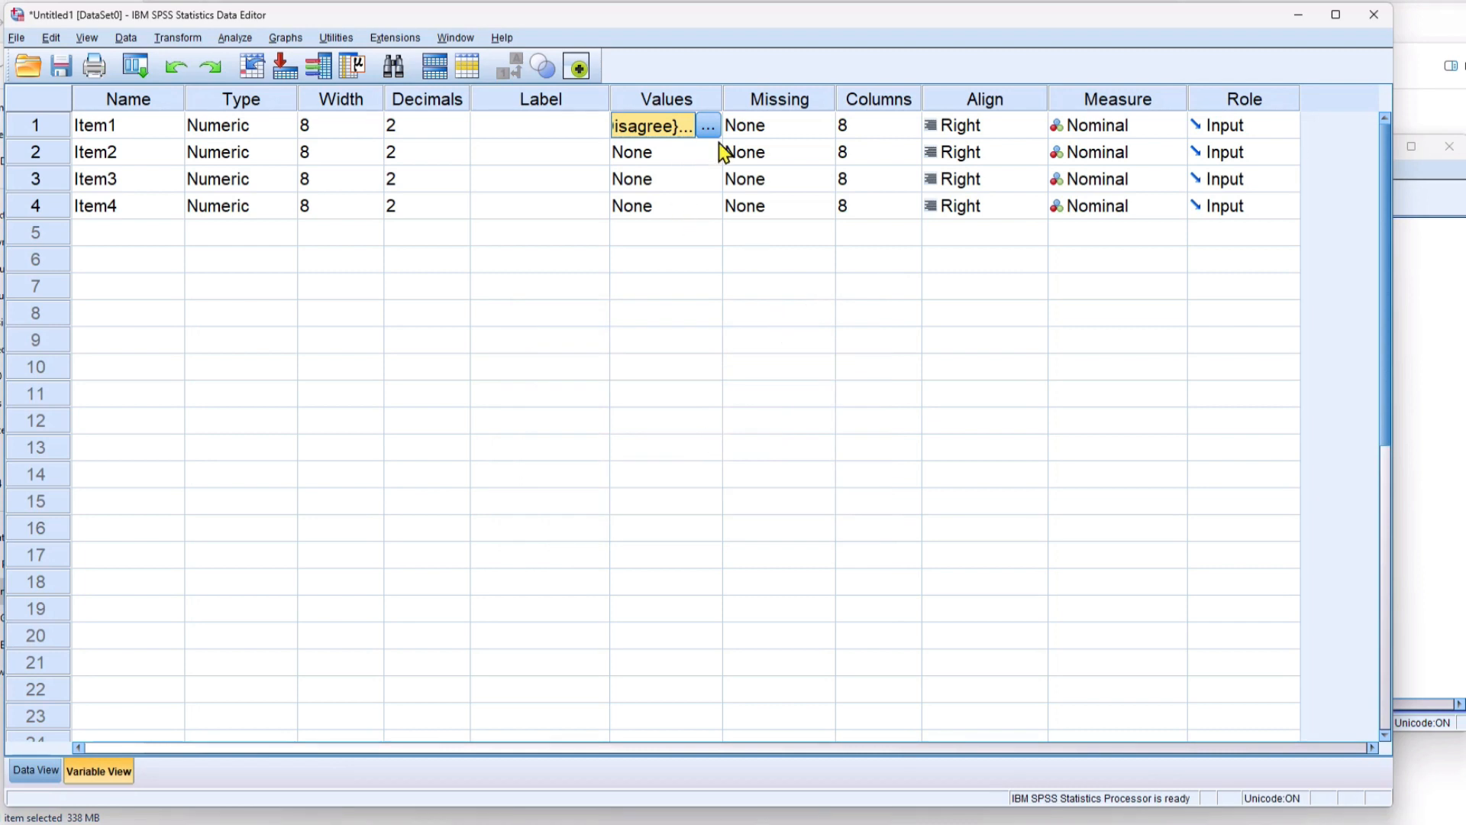
Copy Item1's value labels to Item2, Item3 and Item4, and adjust the width of the Values column
{"action": "left_click_drag", "start_coordinate": [722, 98], "coordinate": [802, 98]}
{"action": "left_click", "coordinate": [687, 131]}
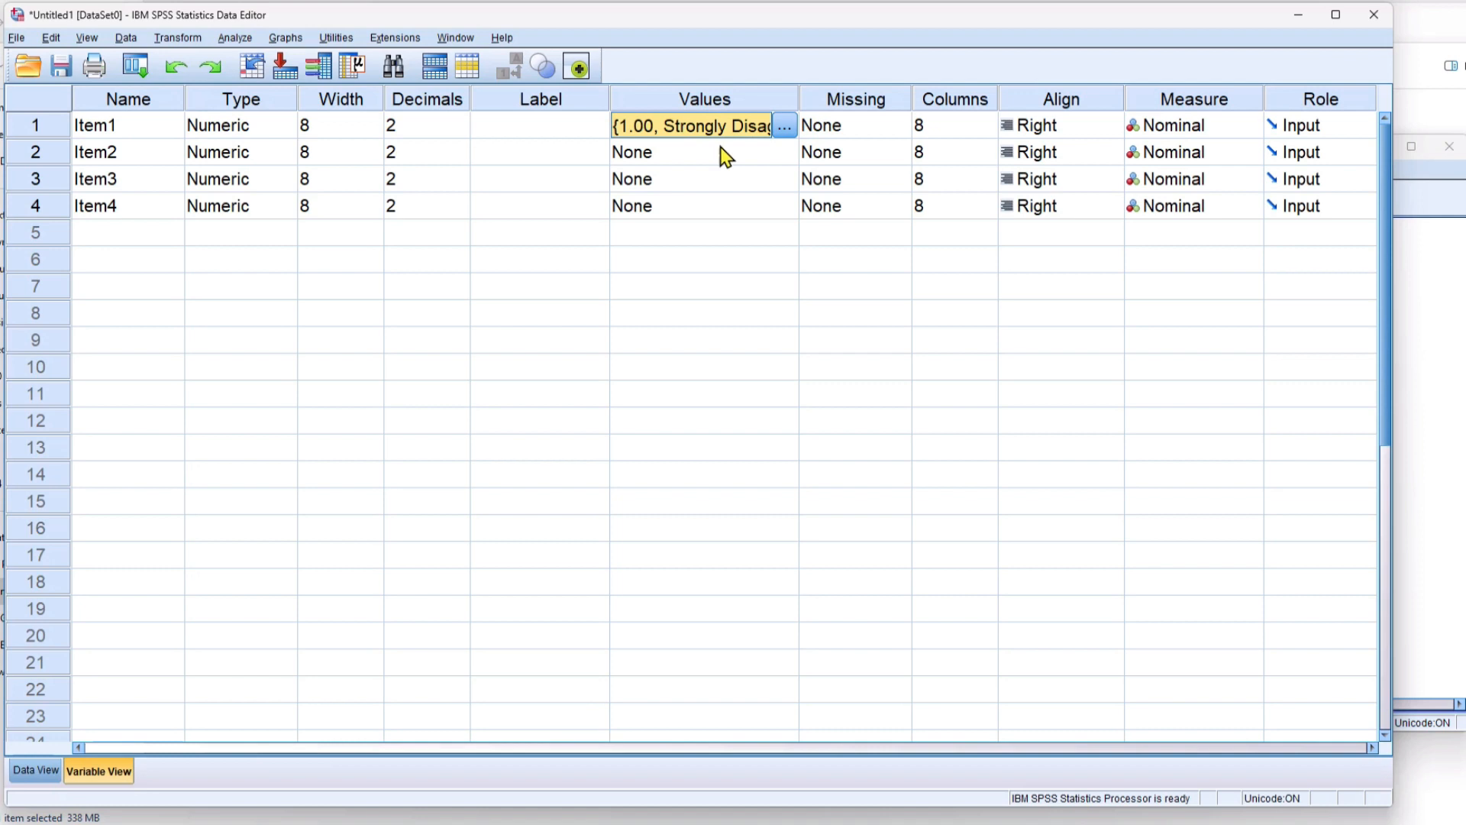
{"action": "right_click", "coordinate": [674, 132]}
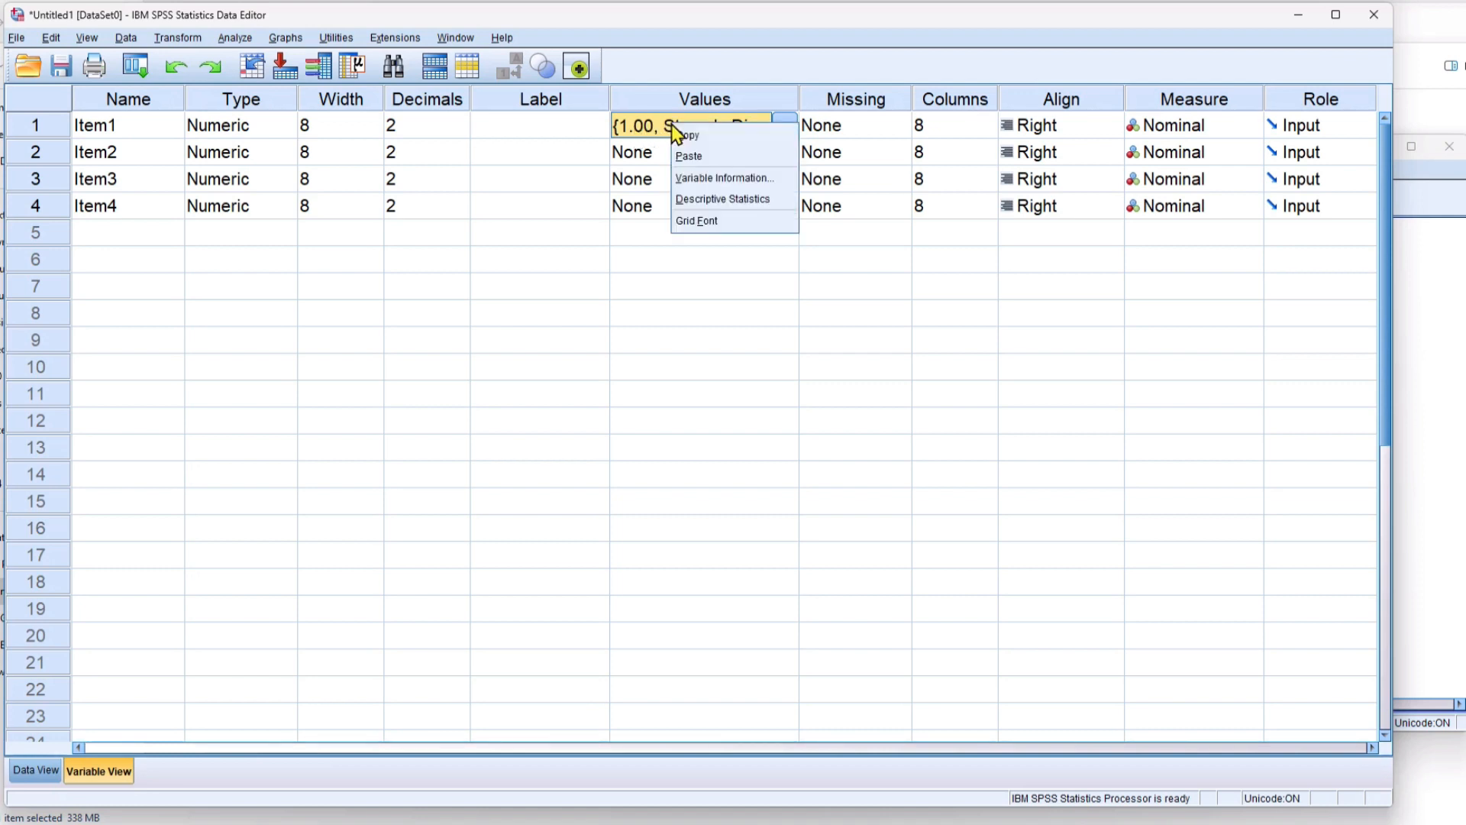
{"action": "left_click", "coordinate": [714, 142]}
{"action": "left_click_drag", "start_coordinate": [709, 156], "coordinate": [704, 205]}
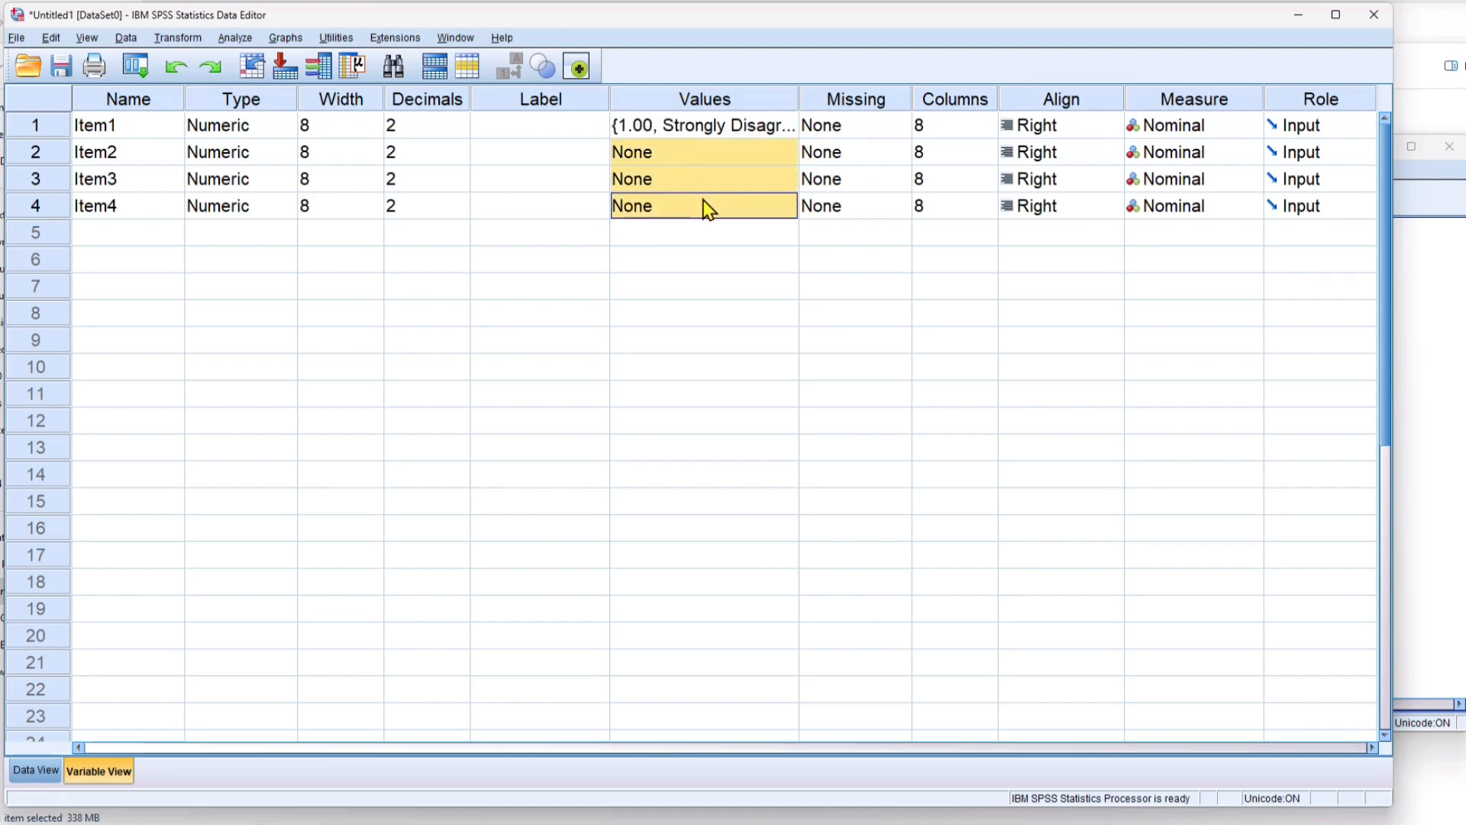
{"action": "right_click", "coordinate": [704, 205]}
{"action": "left_click", "coordinate": [728, 231]}
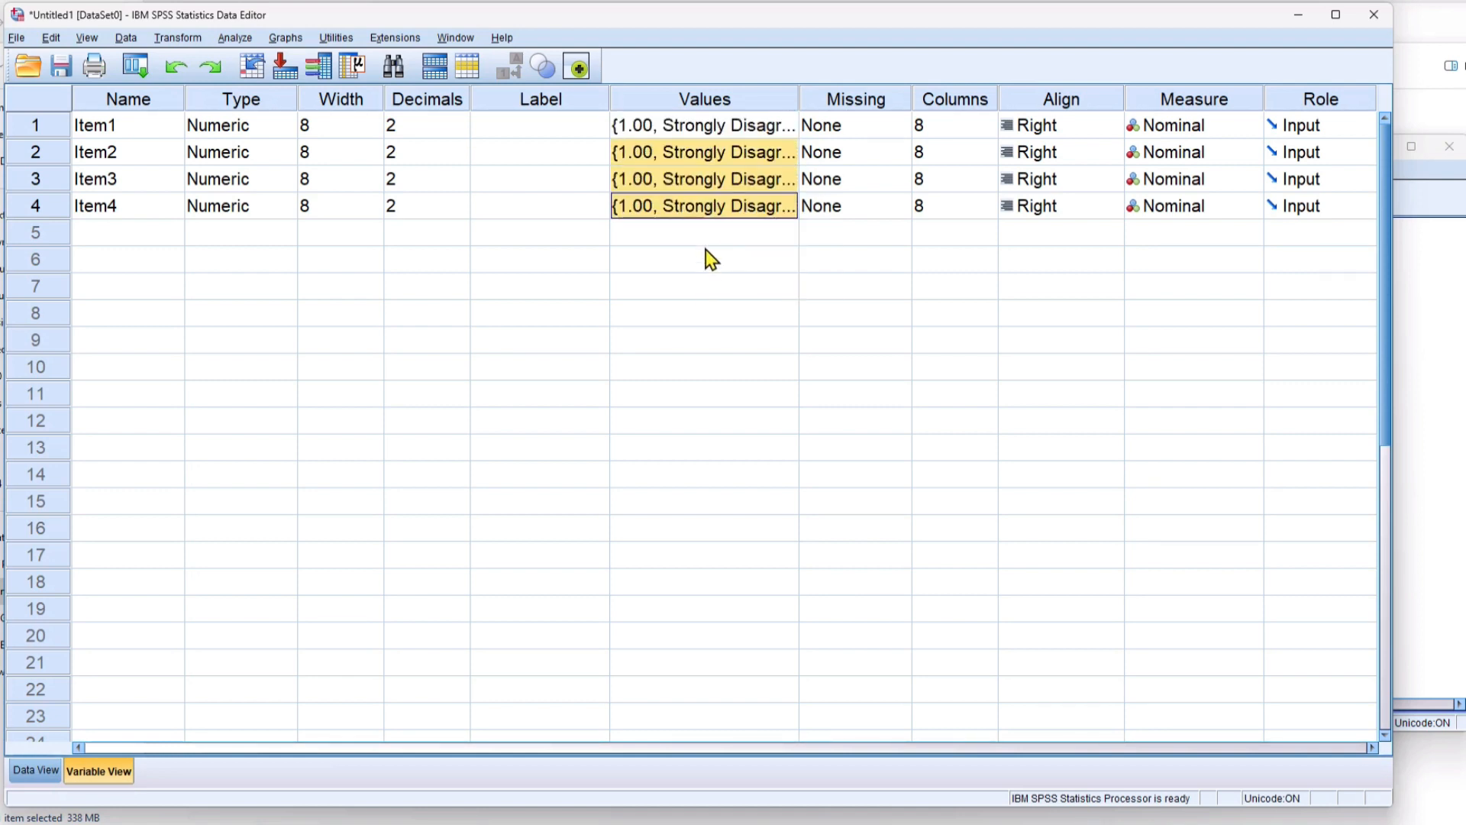
{"action": "left_click_drag", "start_coordinate": [798, 97], "coordinate": [769, 97]}
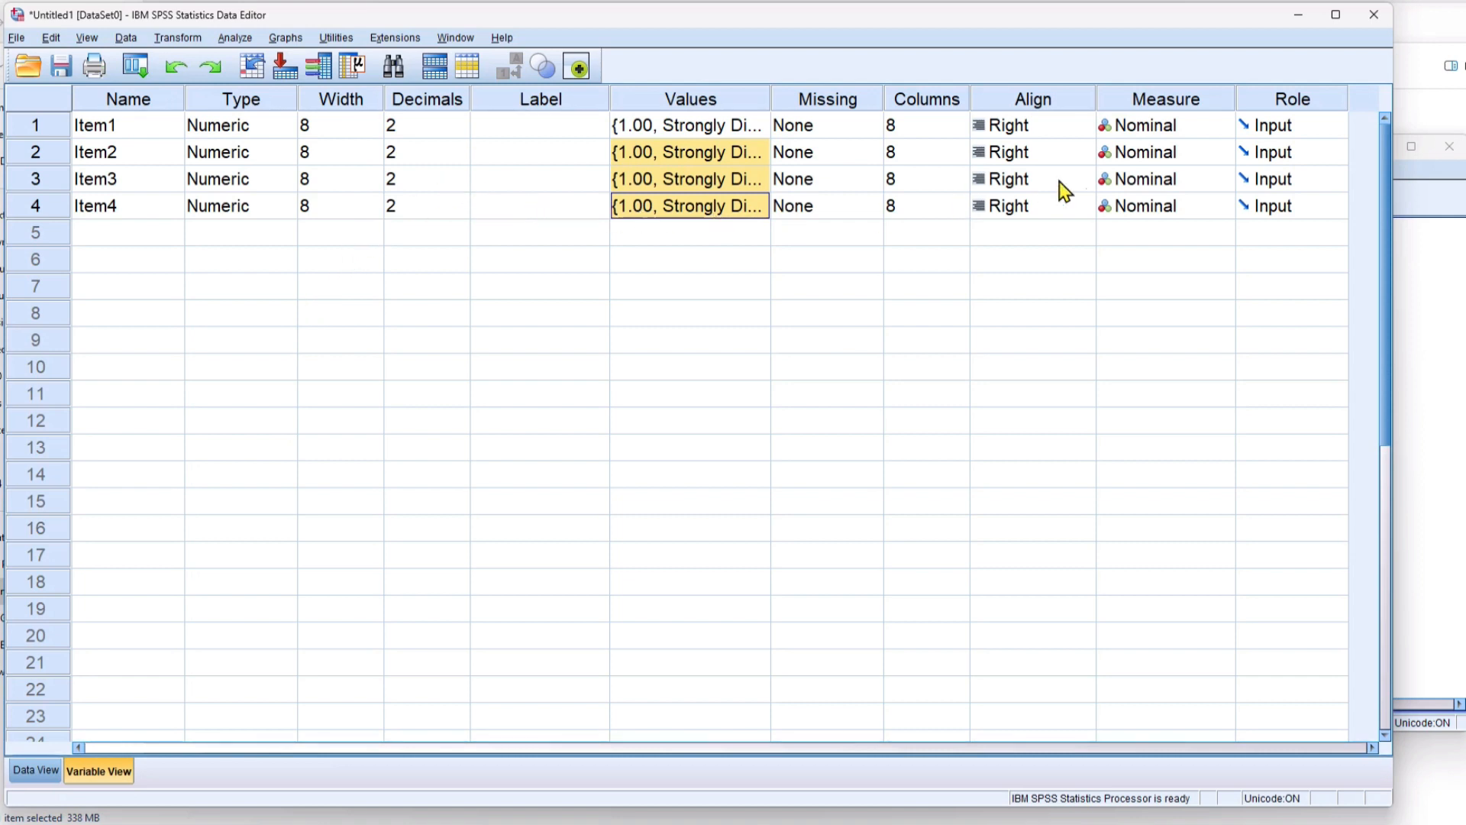
Set the measurement level of Item1, Item2, Item3 and Item4 to Scale
{"action": "left_click", "coordinate": [1137, 133]}
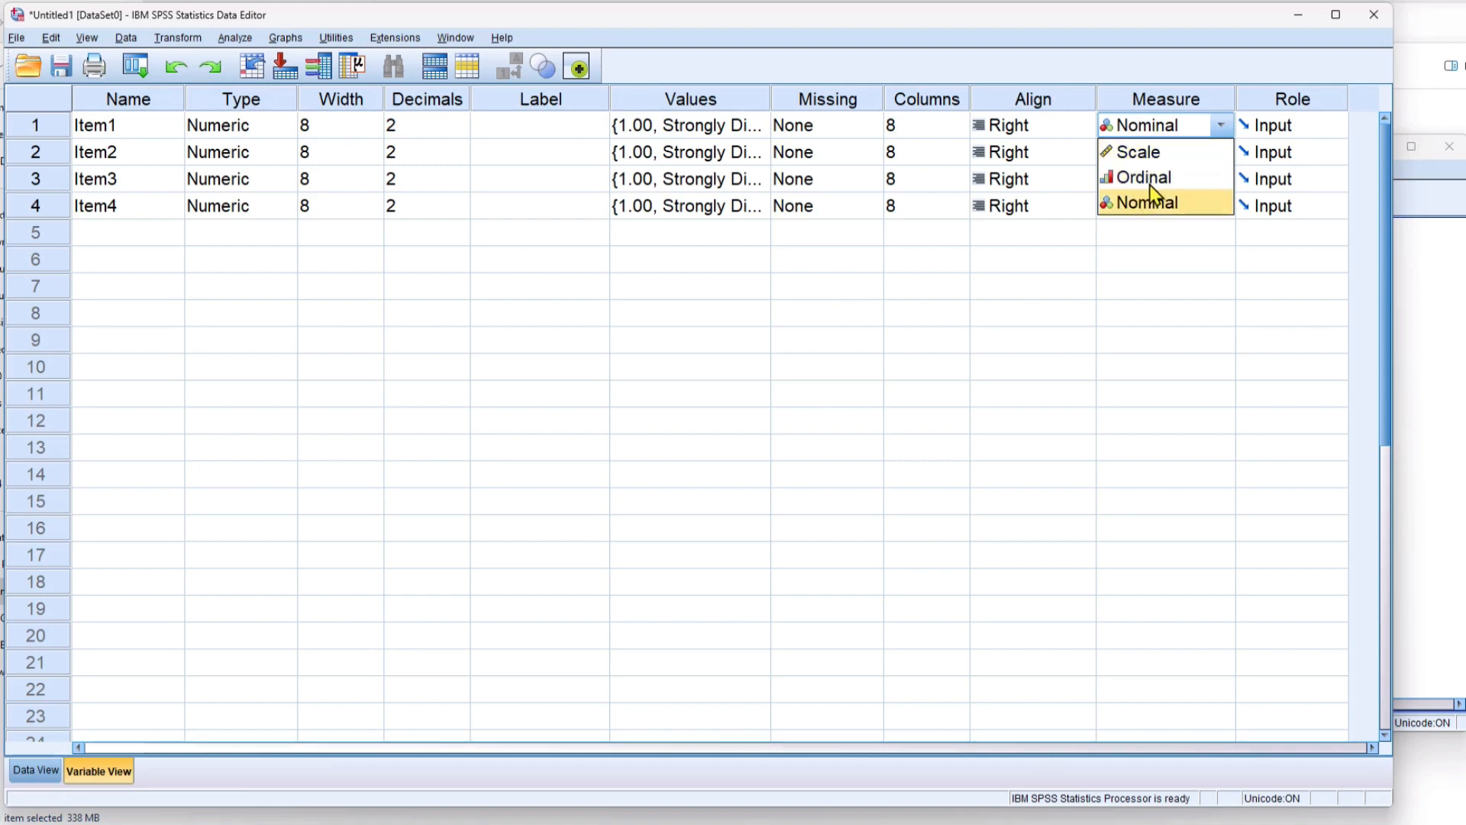
{"action": "left_click", "coordinate": [1154, 152]}
{"action": "left_click", "coordinate": [1154, 153]}
{"action": "left_click", "coordinate": [1149, 180]}
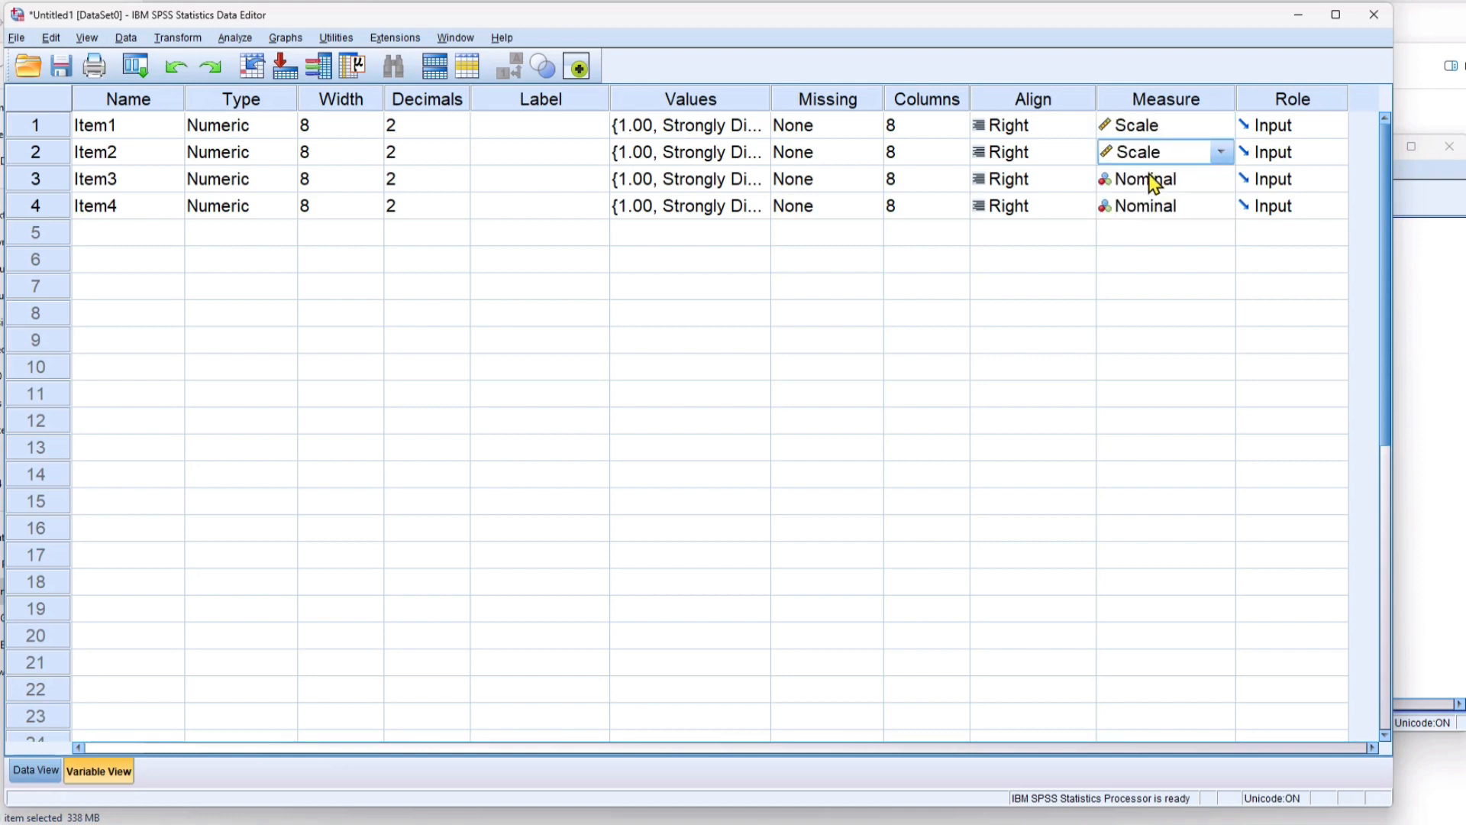
{"action": "left_click", "coordinate": [1145, 178]}
{"action": "left_click", "coordinate": [1146, 179]}
{"action": "left_click", "coordinate": [1145, 204]}
{"action": "left_click", "coordinate": [1149, 207]}
{"action": "left_click", "coordinate": [1149, 207]}
{"action": "left_click", "coordinate": [1114, 236]}
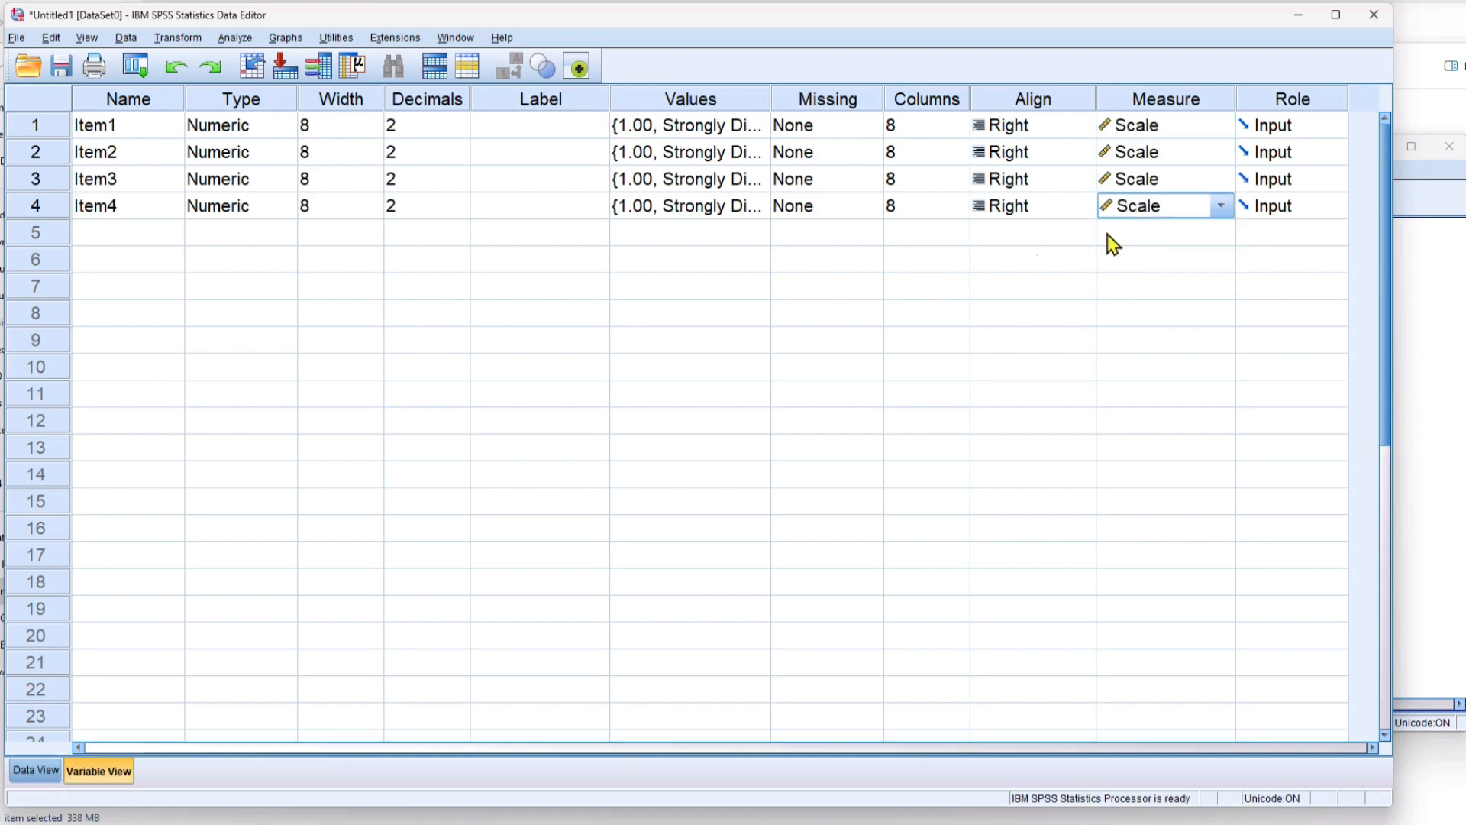
{"action": "left_click", "coordinate": [929, 233]}
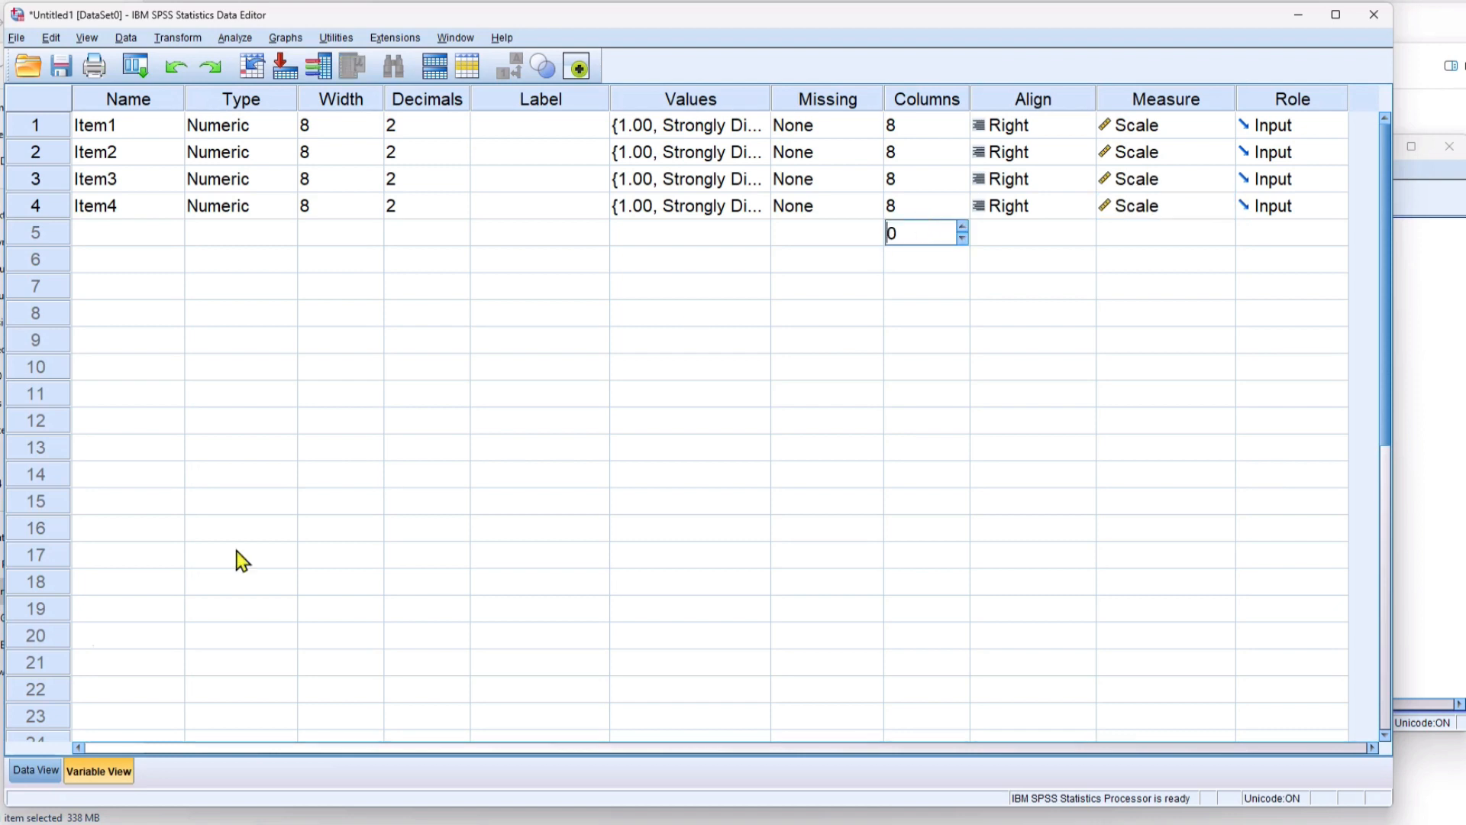
Check the empty Item2 response in case 6 and define 99 as a discrete missing value for Item1
{"action": "left_click", "coordinate": [41, 770]}
{"action": "left_click", "coordinate": [251, 283]}
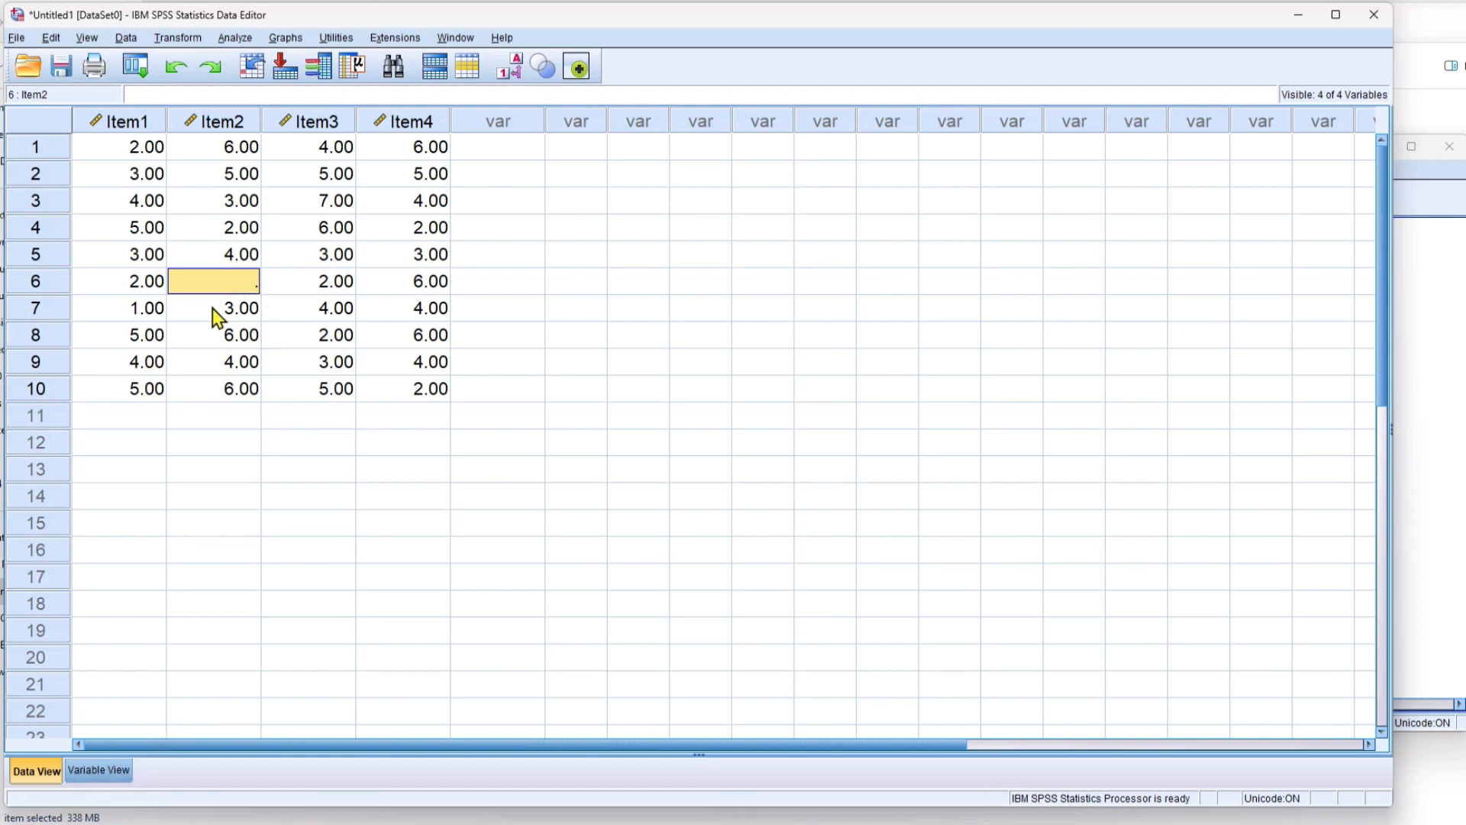
{"action": "left_click", "coordinate": [118, 772]}
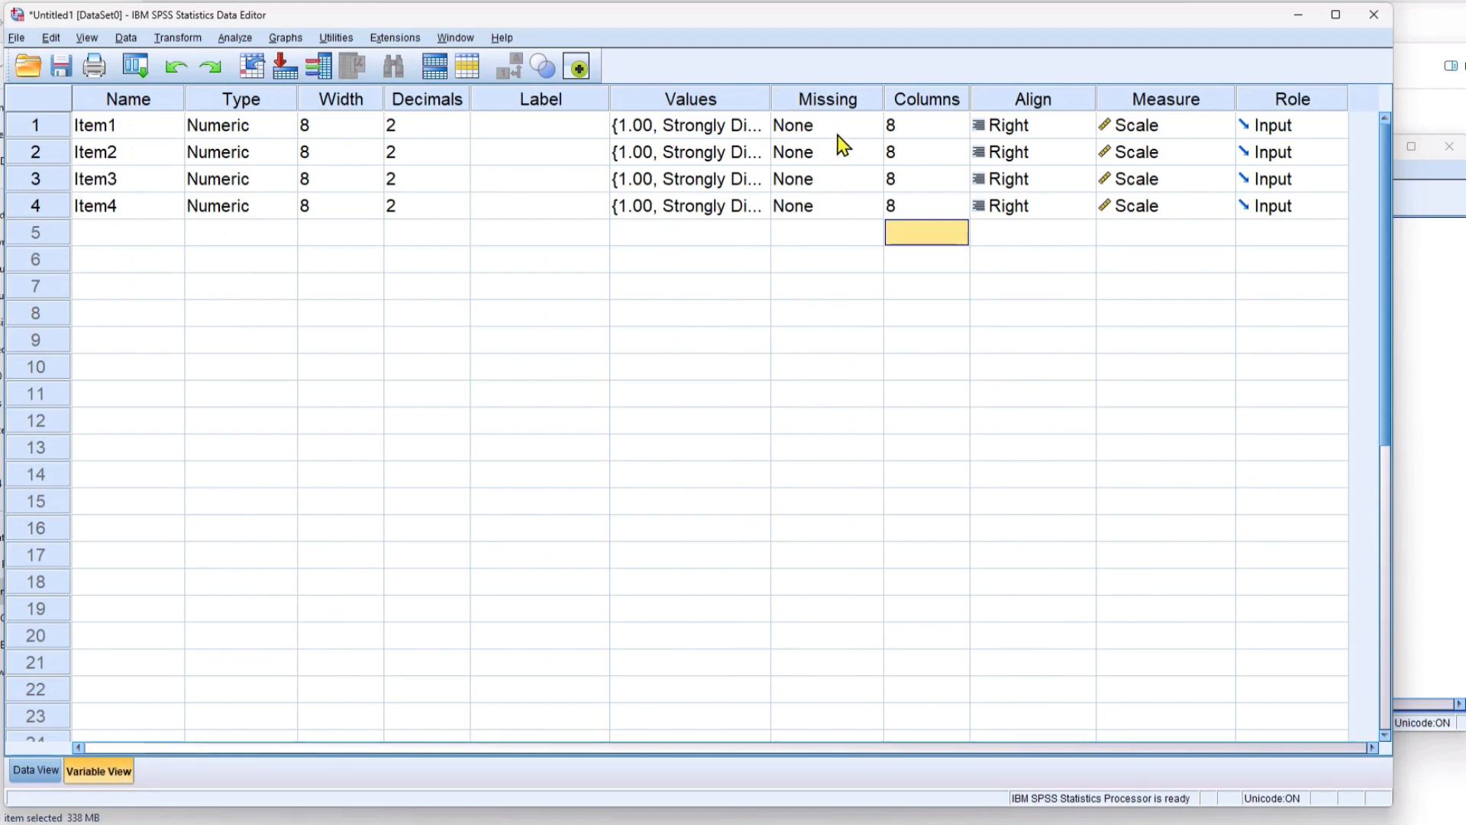
{"action": "left_click", "coordinate": [839, 109]}
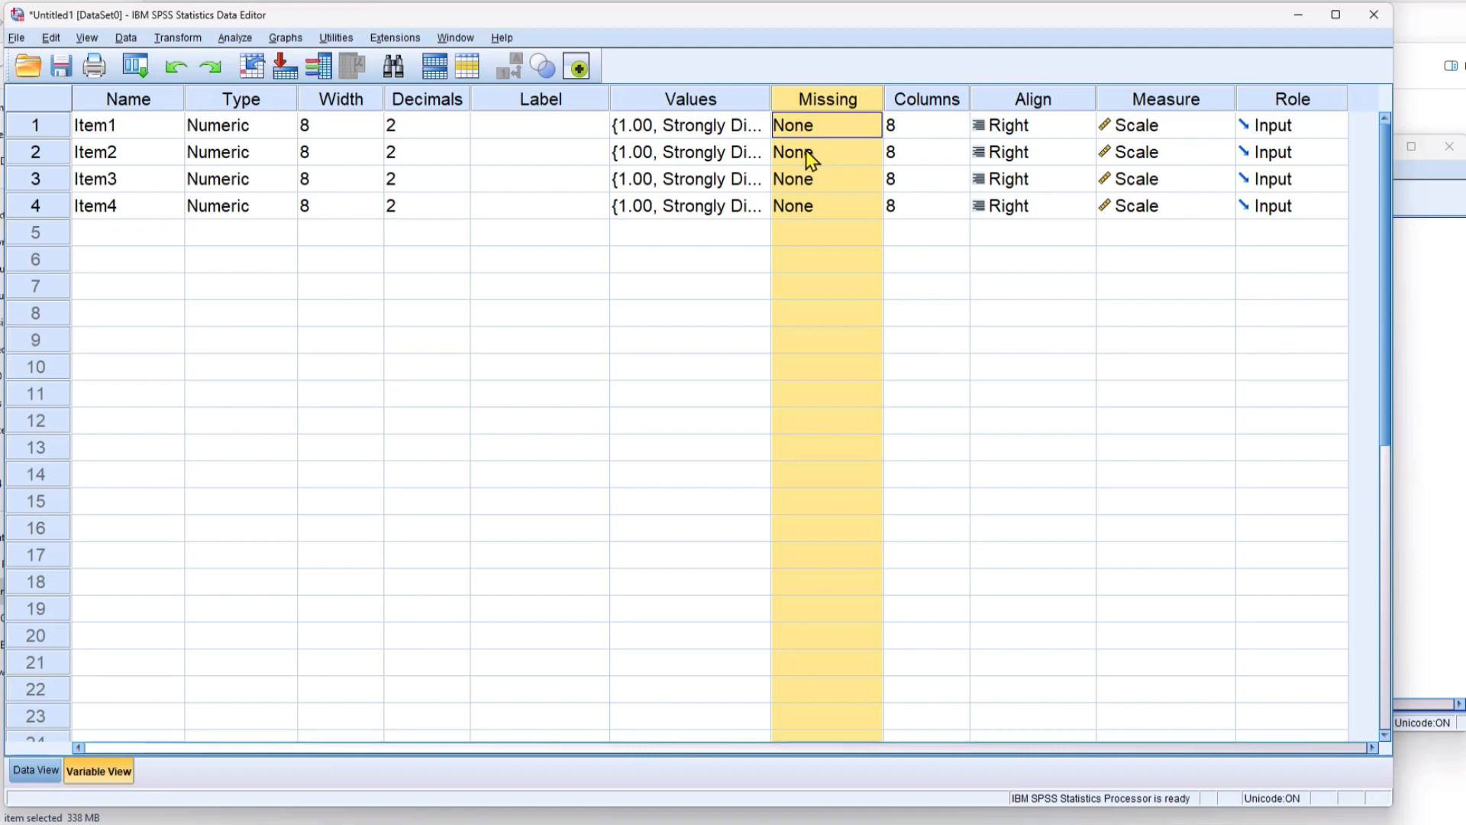
{"action": "left_click", "coordinate": [809, 129]}
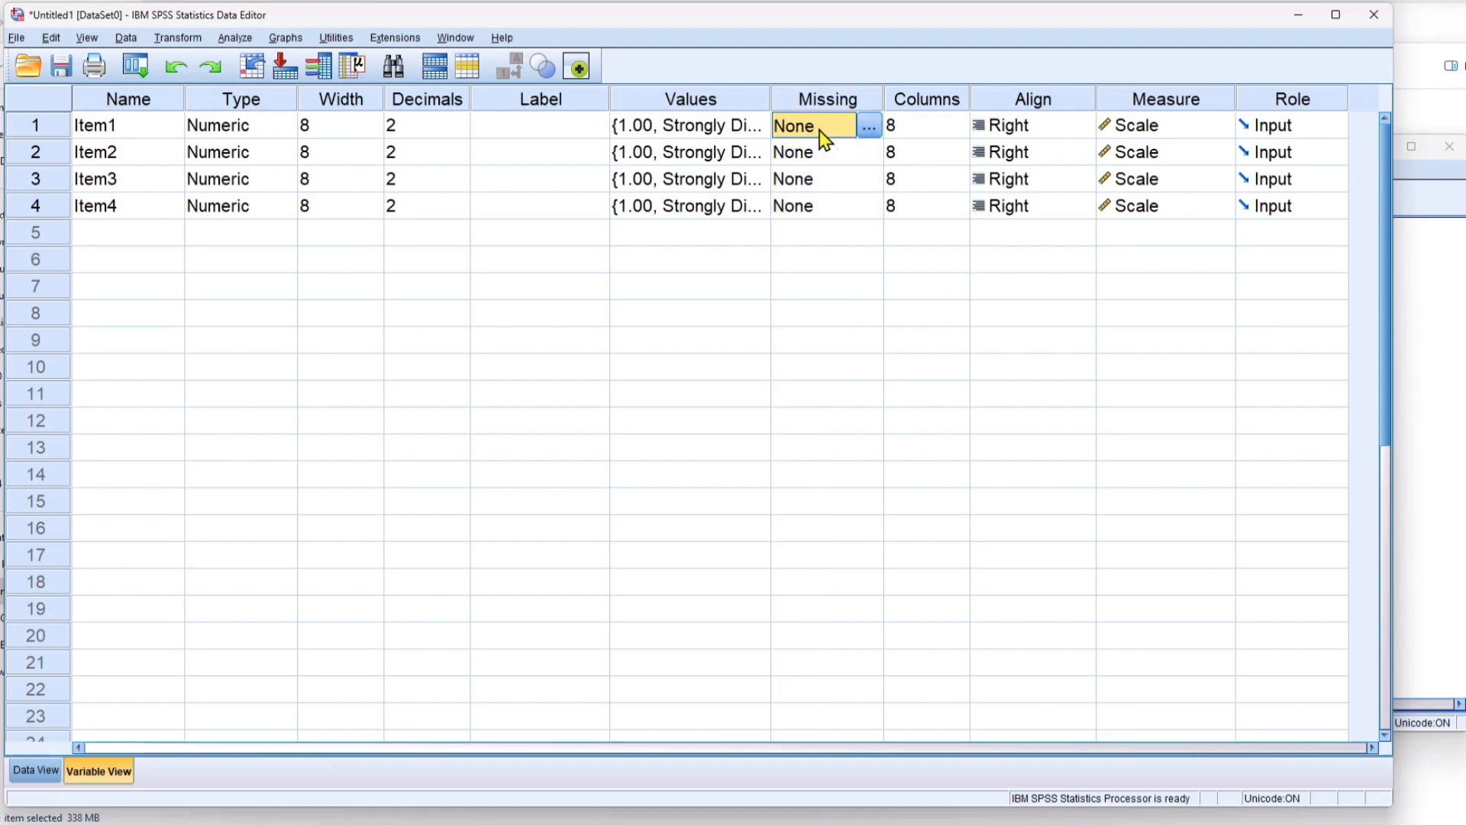
{"action": "left_click", "coordinate": [868, 128]}
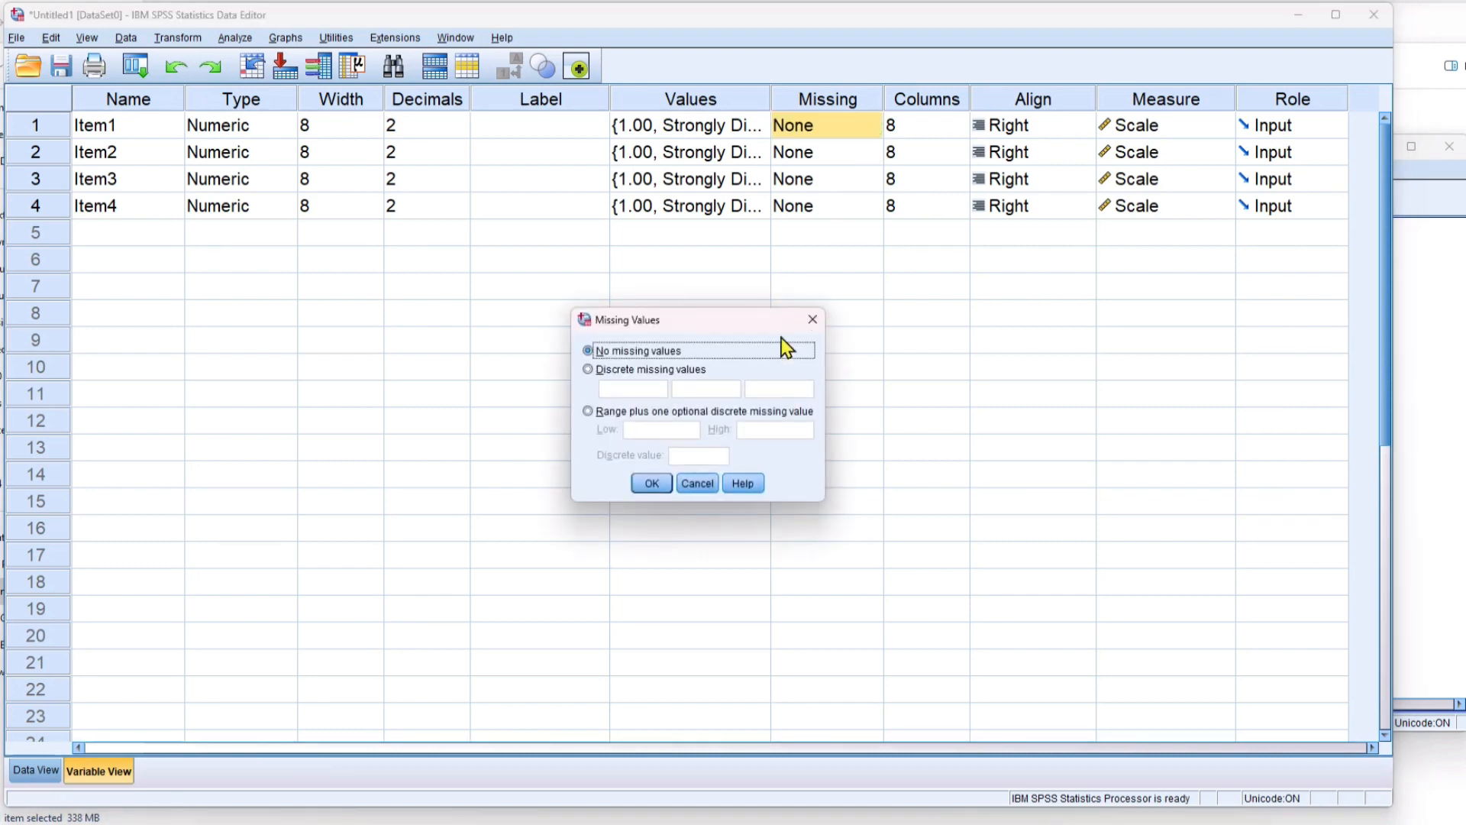
{"action": "left_click", "coordinate": [590, 370]}
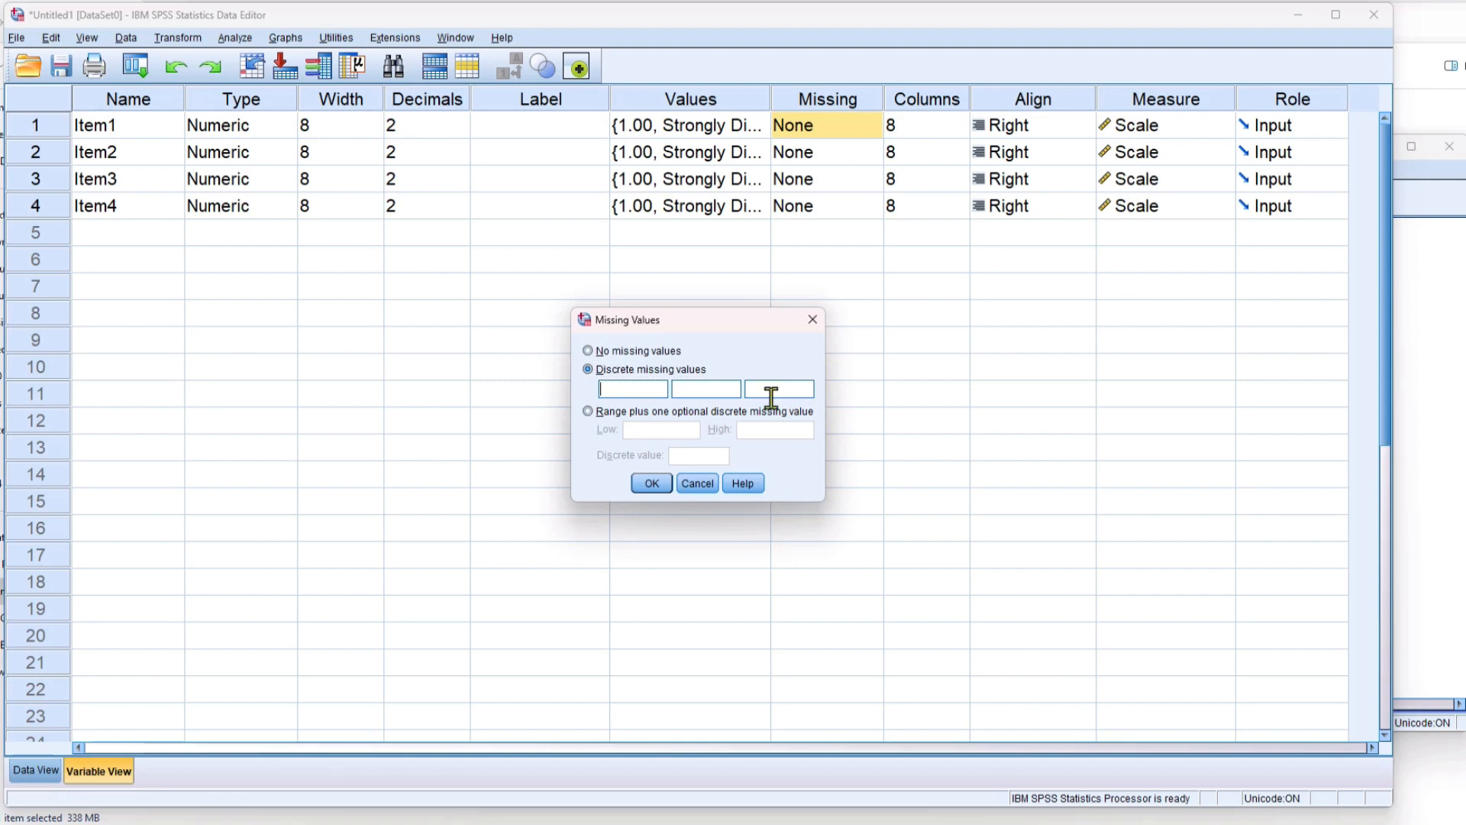
{"action": "type", "text": "99"}
{"action": "left_click", "coordinate": [651, 482]}
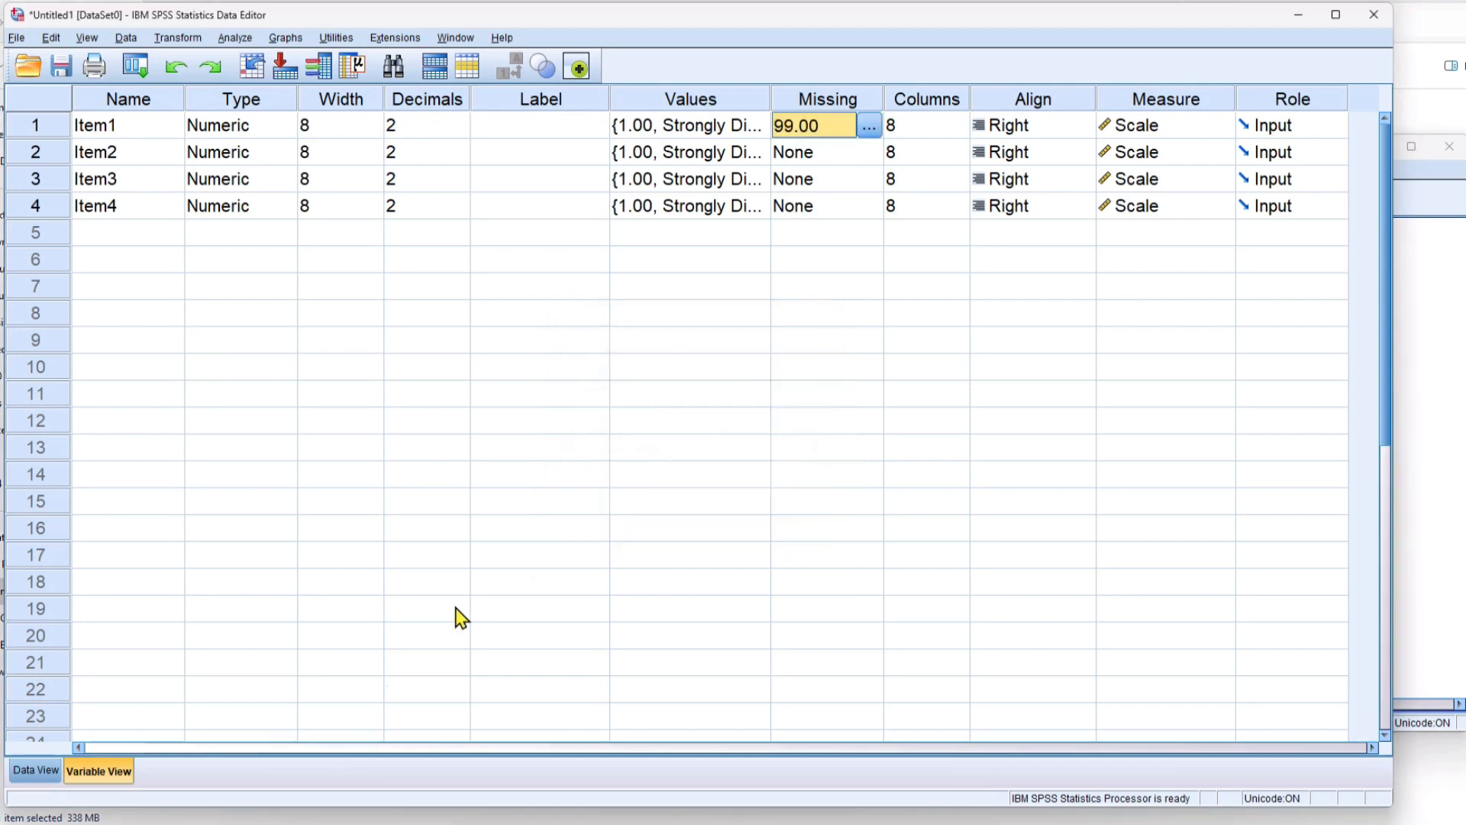
Enter the missing-value code 99 as the Item2 response in case 6
{"action": "left_click", "coordinate": [42, 770]}
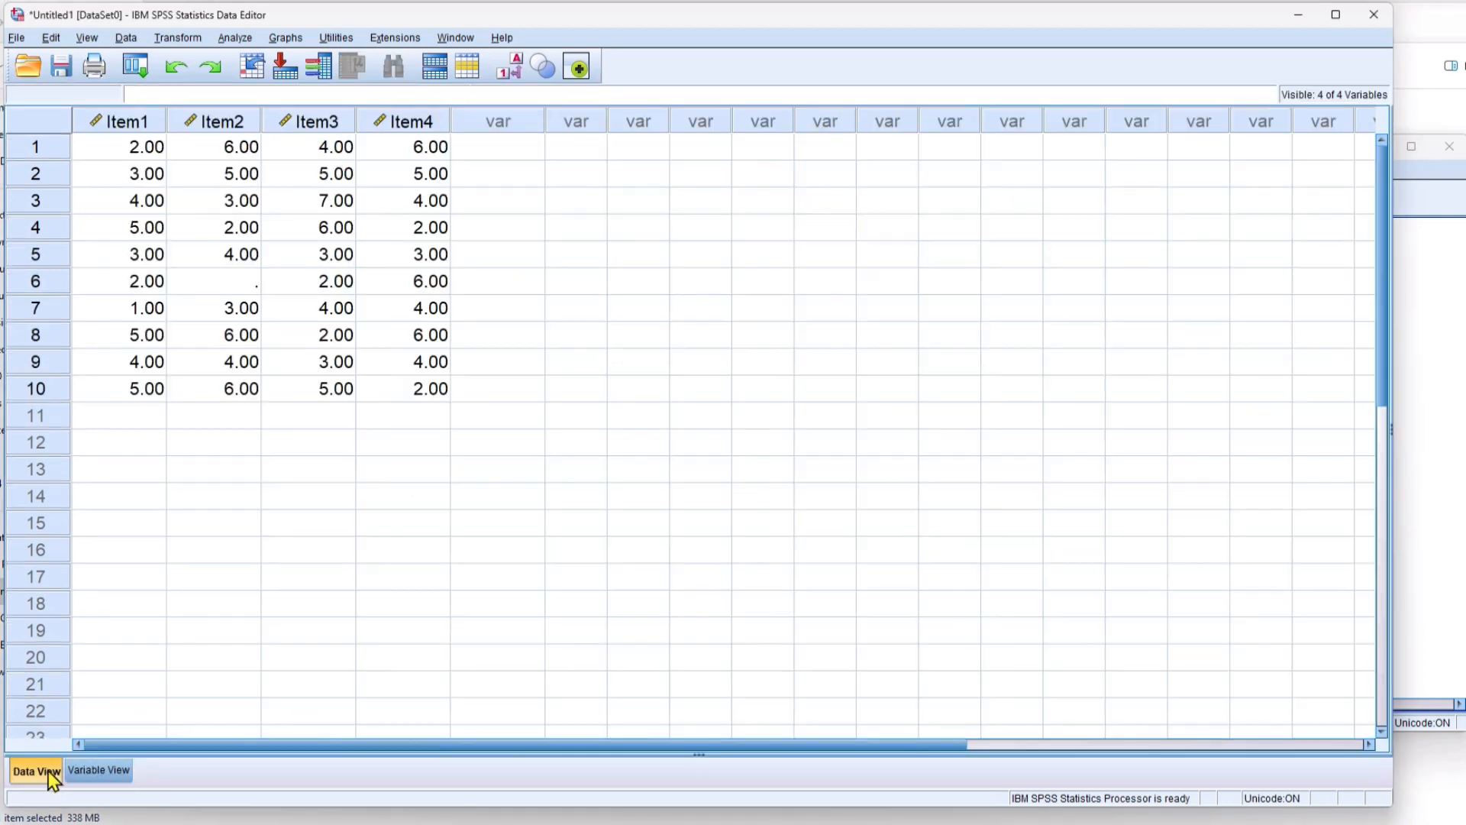
{"action": "left_click", "coordinate": [246, 286]}
{"action": "type", "text": "8"}
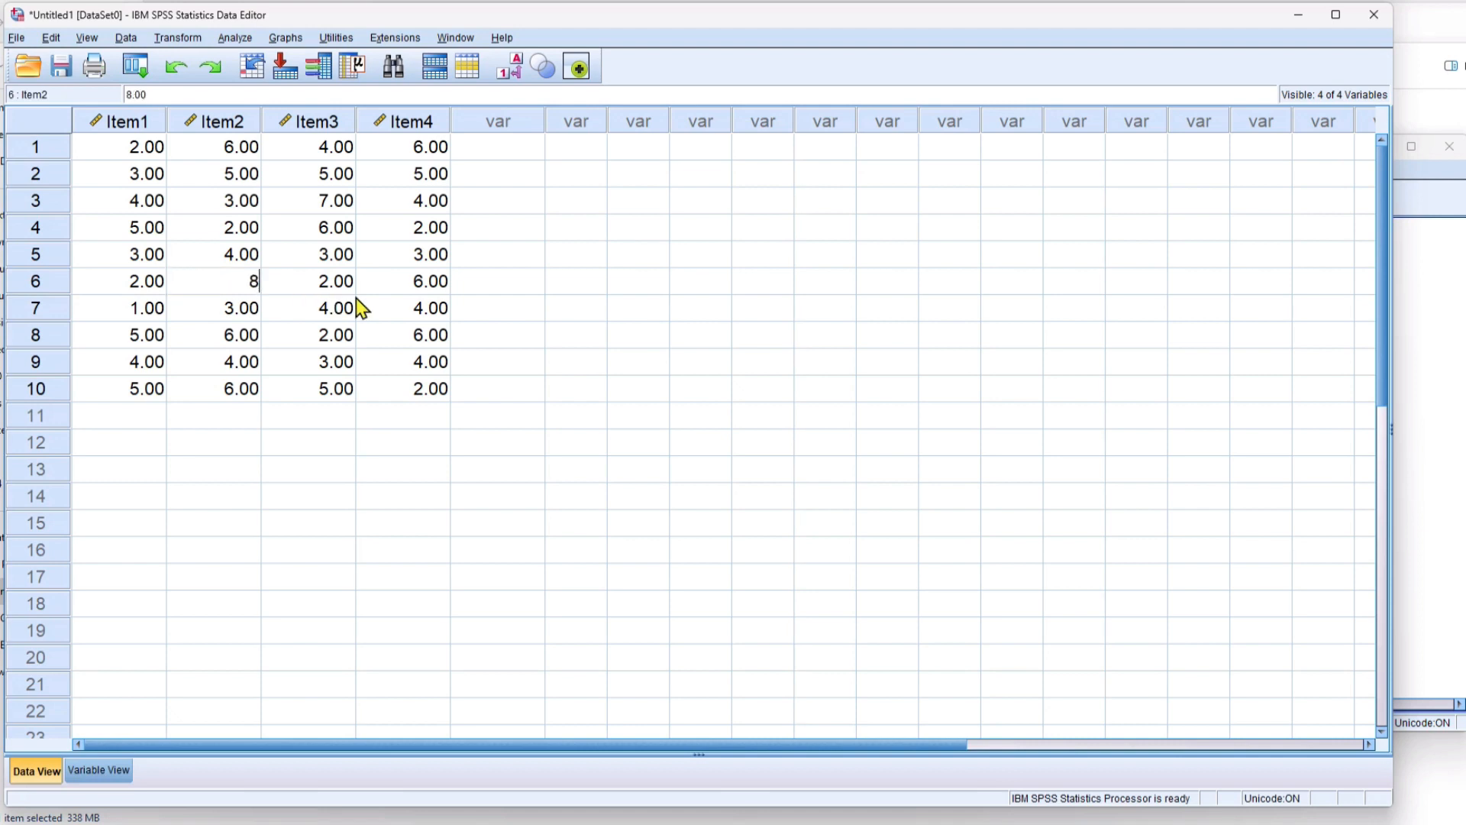
{"action": "type", "text": "99"}
{"action": "left_click", "coordinate": [236, 440]}
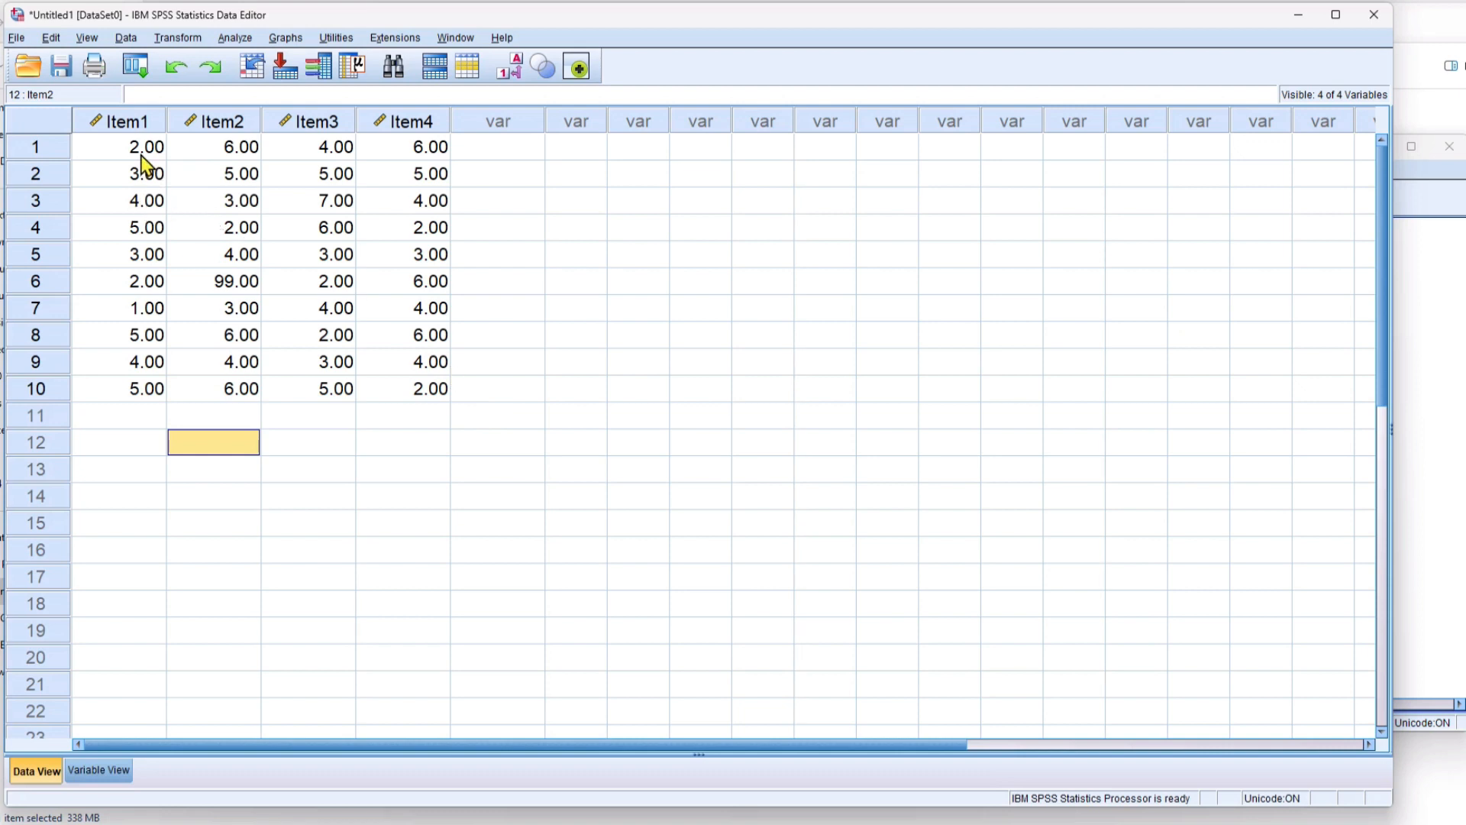
Copy Item1's missing-value definition to Item2, Item3 and Item4
{"action": "left_click", "coordinate": [214, 281]}
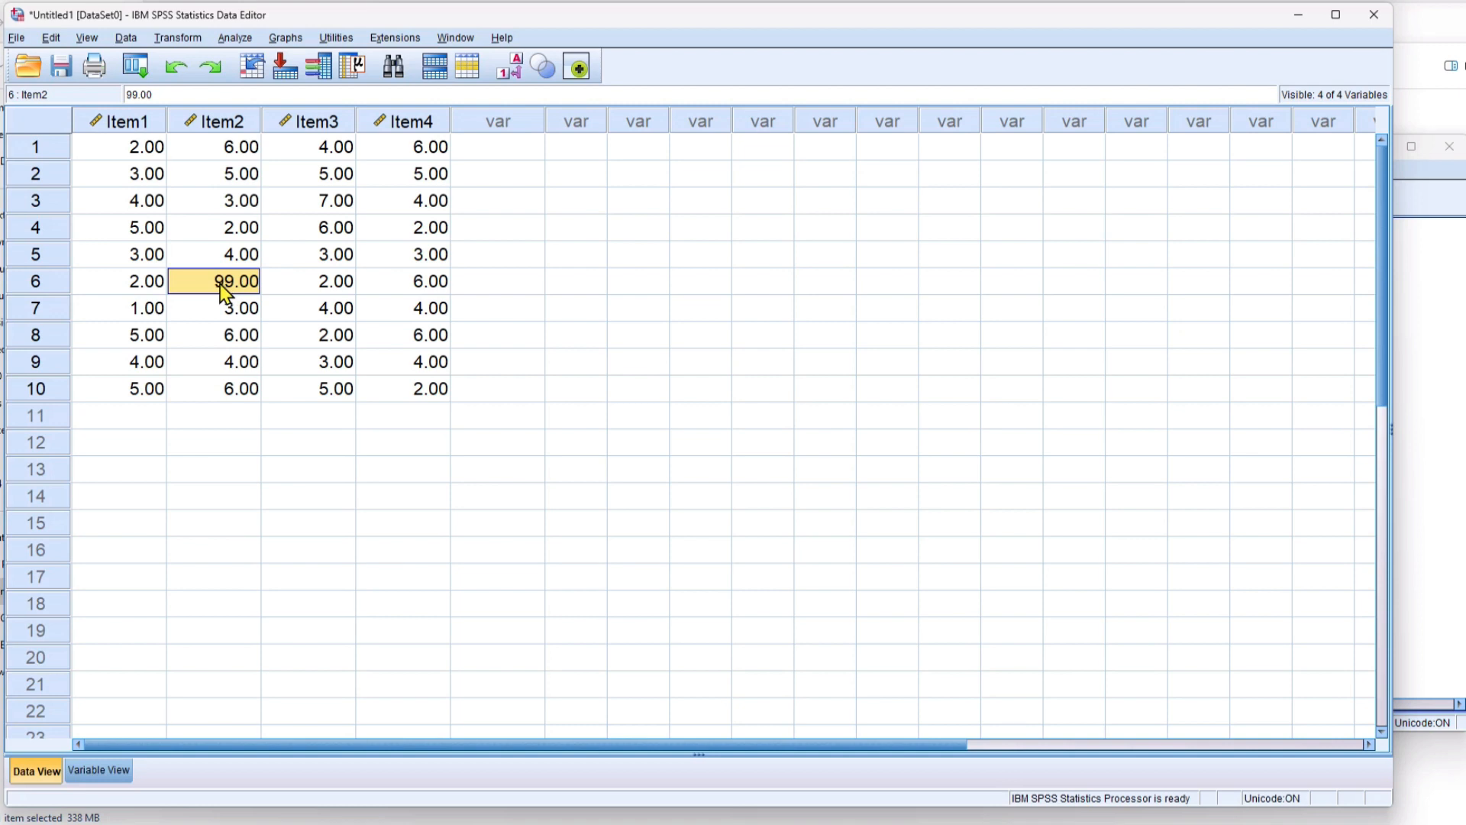
{"action": "left_click", "coordinate": [126, 772]}
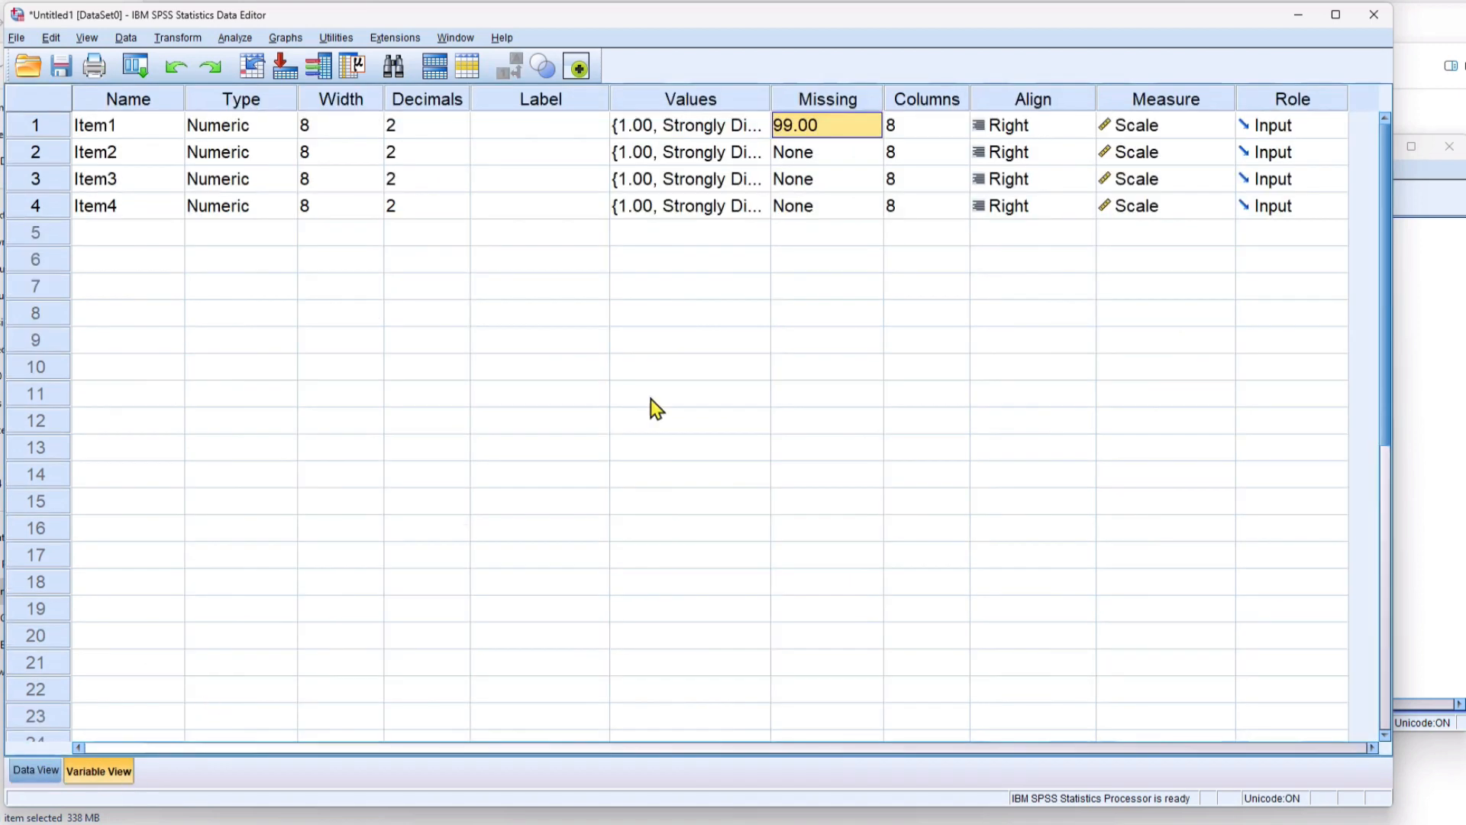
{"action": "left_click", "coordinate": [811, 130]}
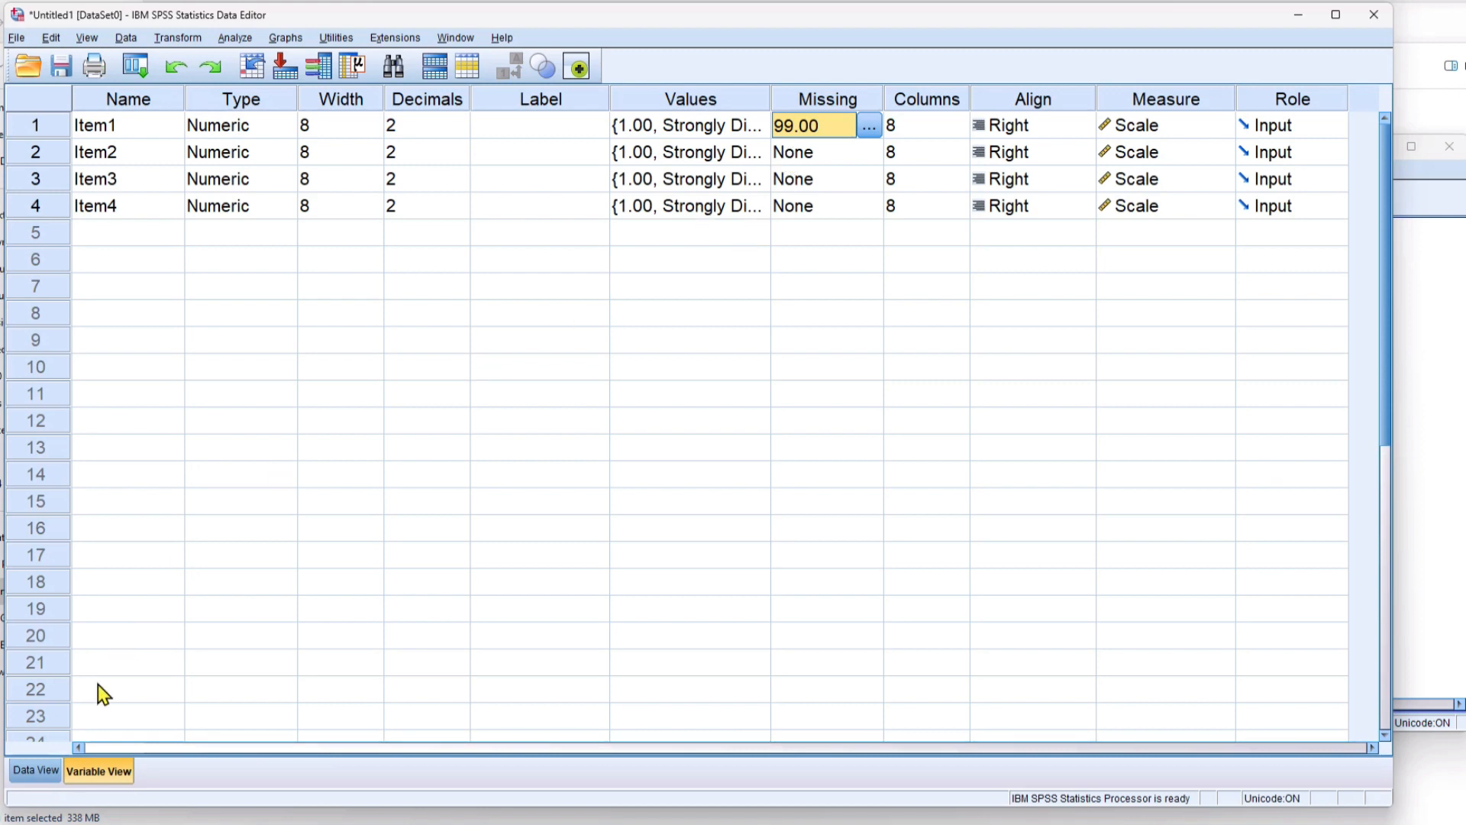
{"action": "left_click", "coordinate": [36, 772]}
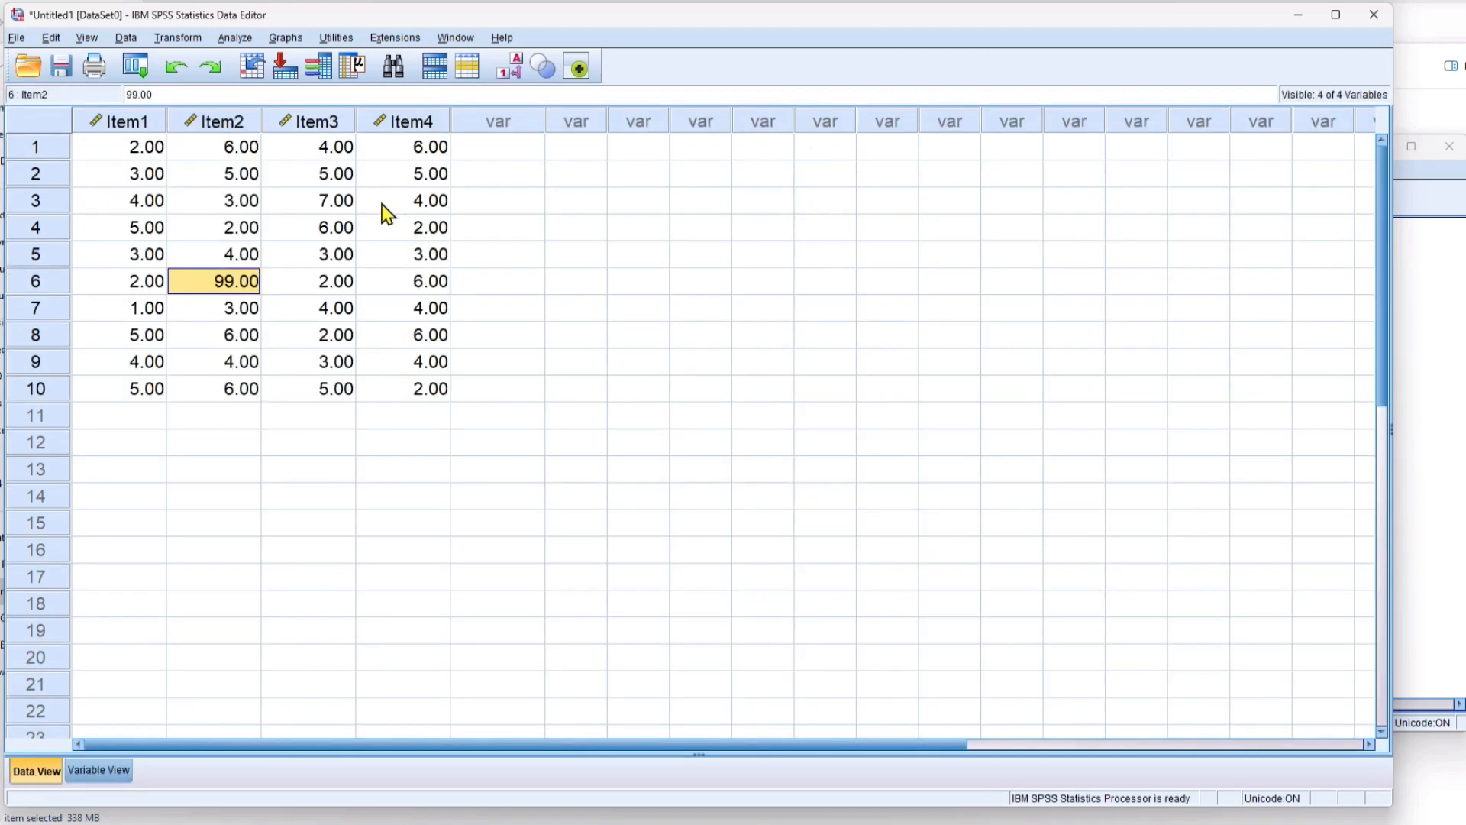
{"action": "left_click", "coordinate": [223, 124]}
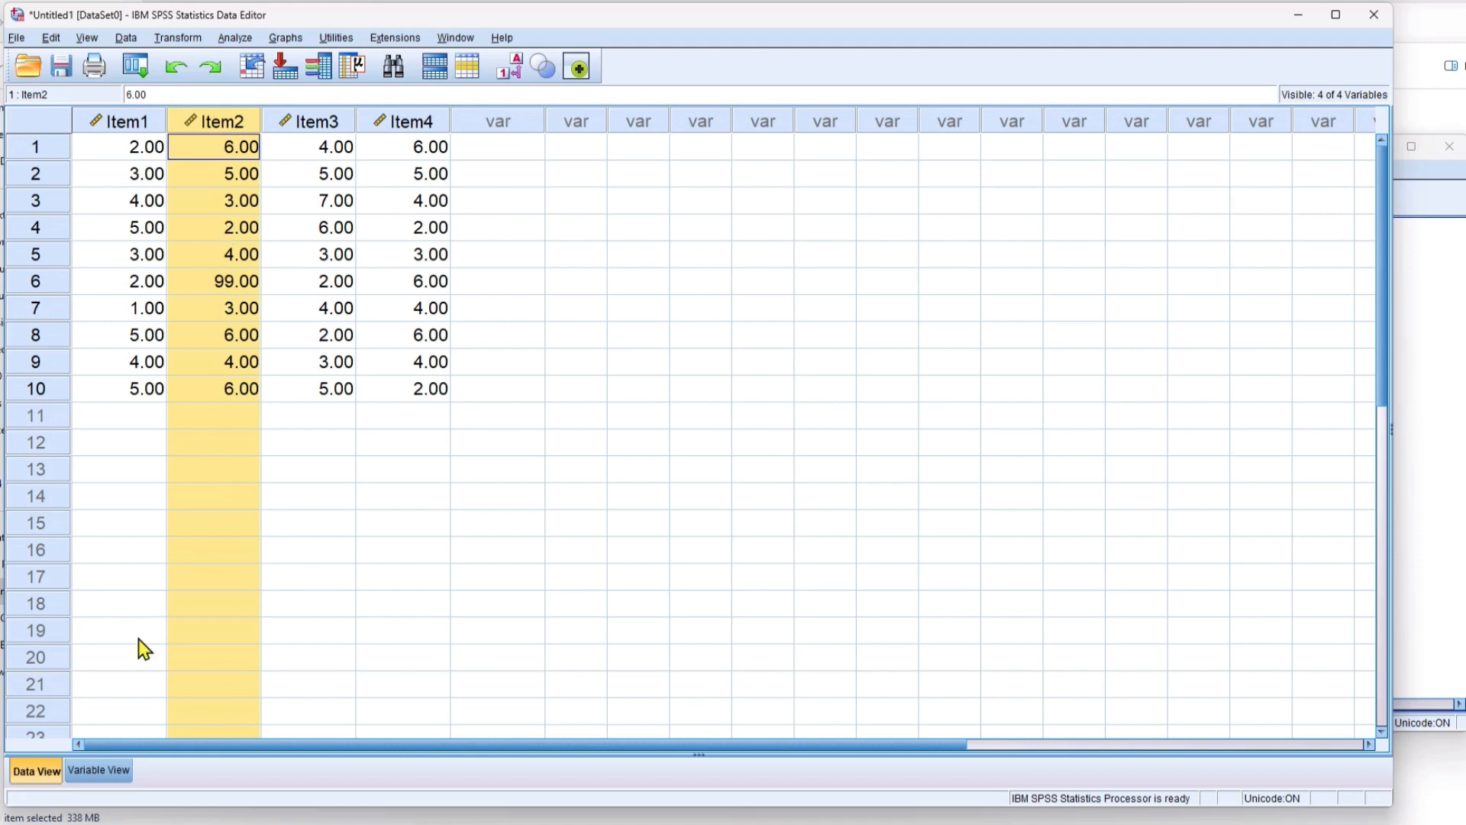
{"action": "left_click", "coordinate": [98, 770]}
{"action": "left_click", "coordinate": [831, 124]}
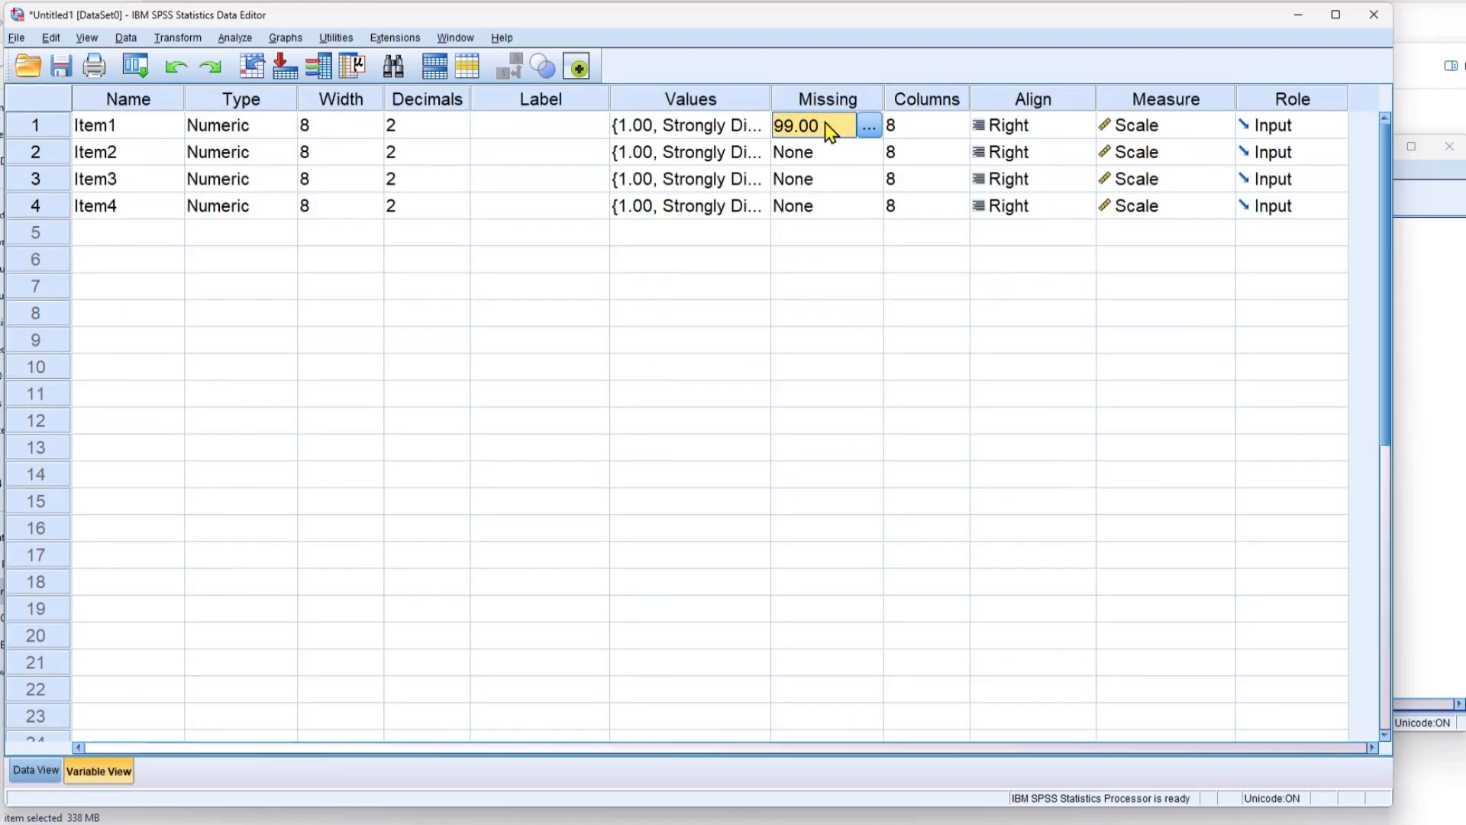
{"action": "right_click", "coordinate": [826, 122]}
{"action": "left_click", "coordinate": [867, 136]}
{"action": "left_click_drag", "start_coordinate": [818, 152], "coordinate": [826, 219]}
{"action": "right_click", "coordinate": [825, 219]}
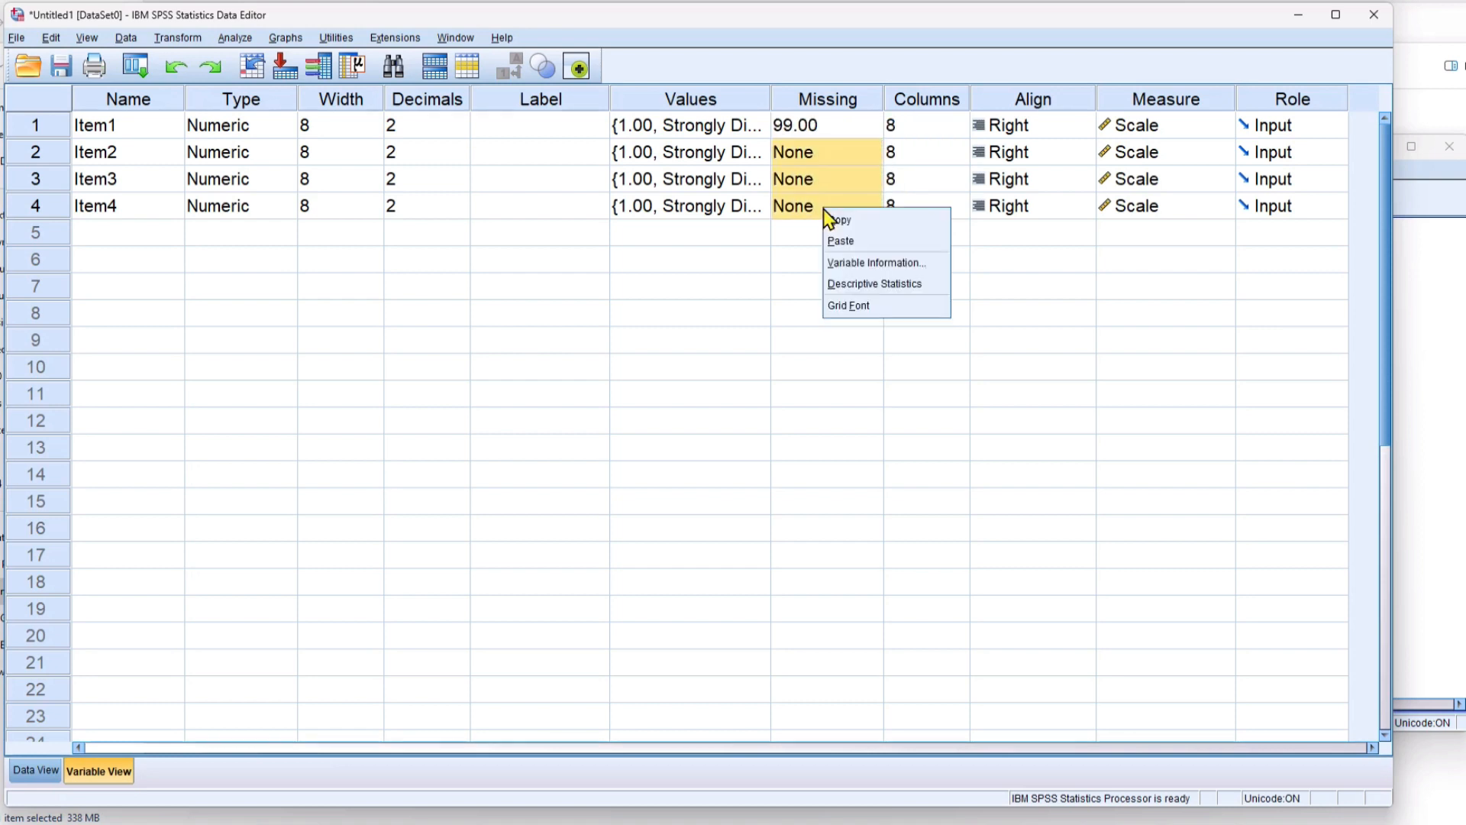
{"action": "left_click", "coordinate": [846, 240]}
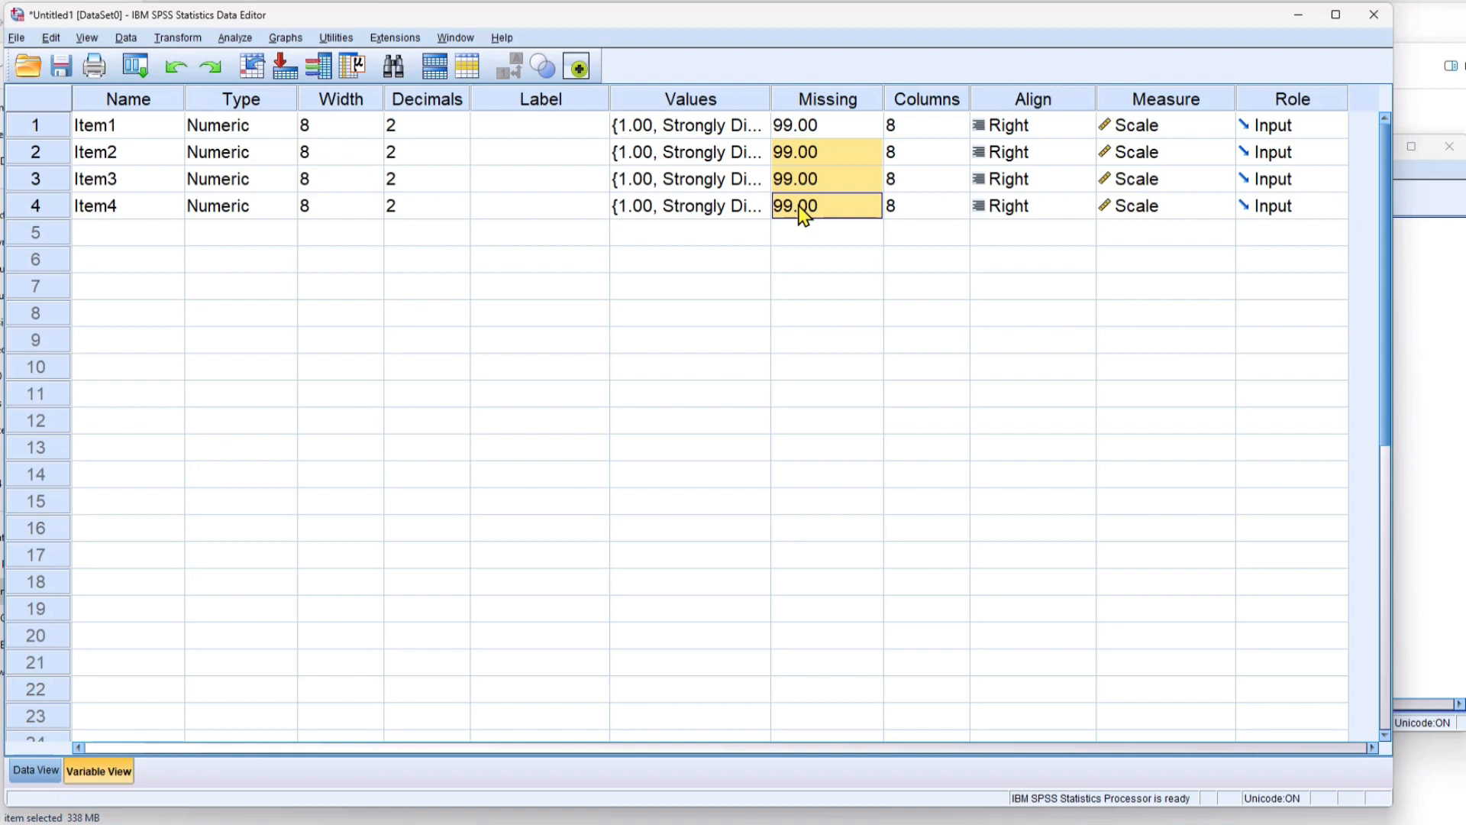
Clear the Item2 response in case 6 so the cell is empty
{"action": "left_click", "coordinate": [26, 771]}
{"action": "left_click", "coordinate": [231, 282]}
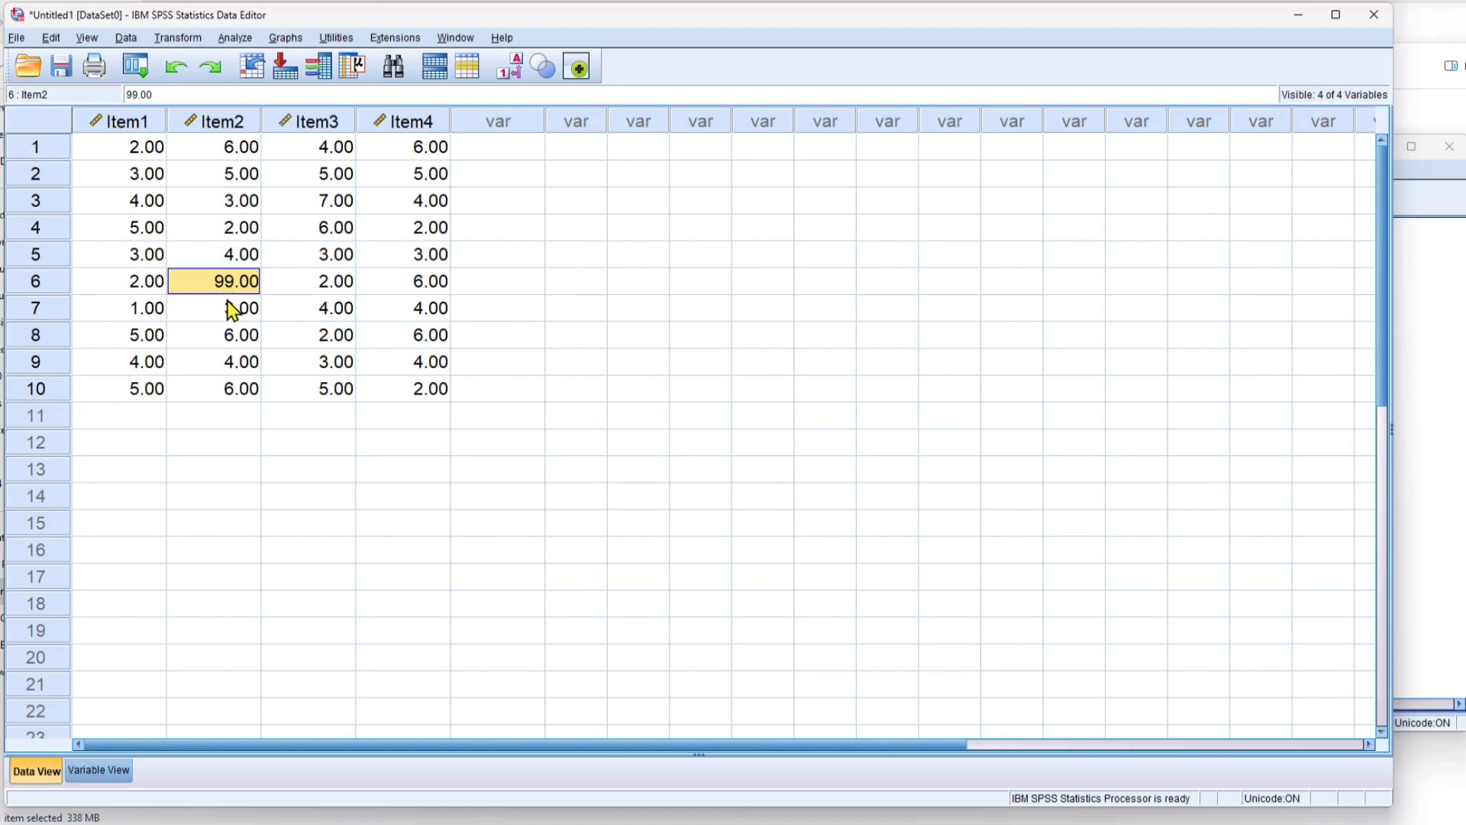
{"action": "key", "text": "Delete"}
{"action": "left_click", "coordinate": [304, 449]}
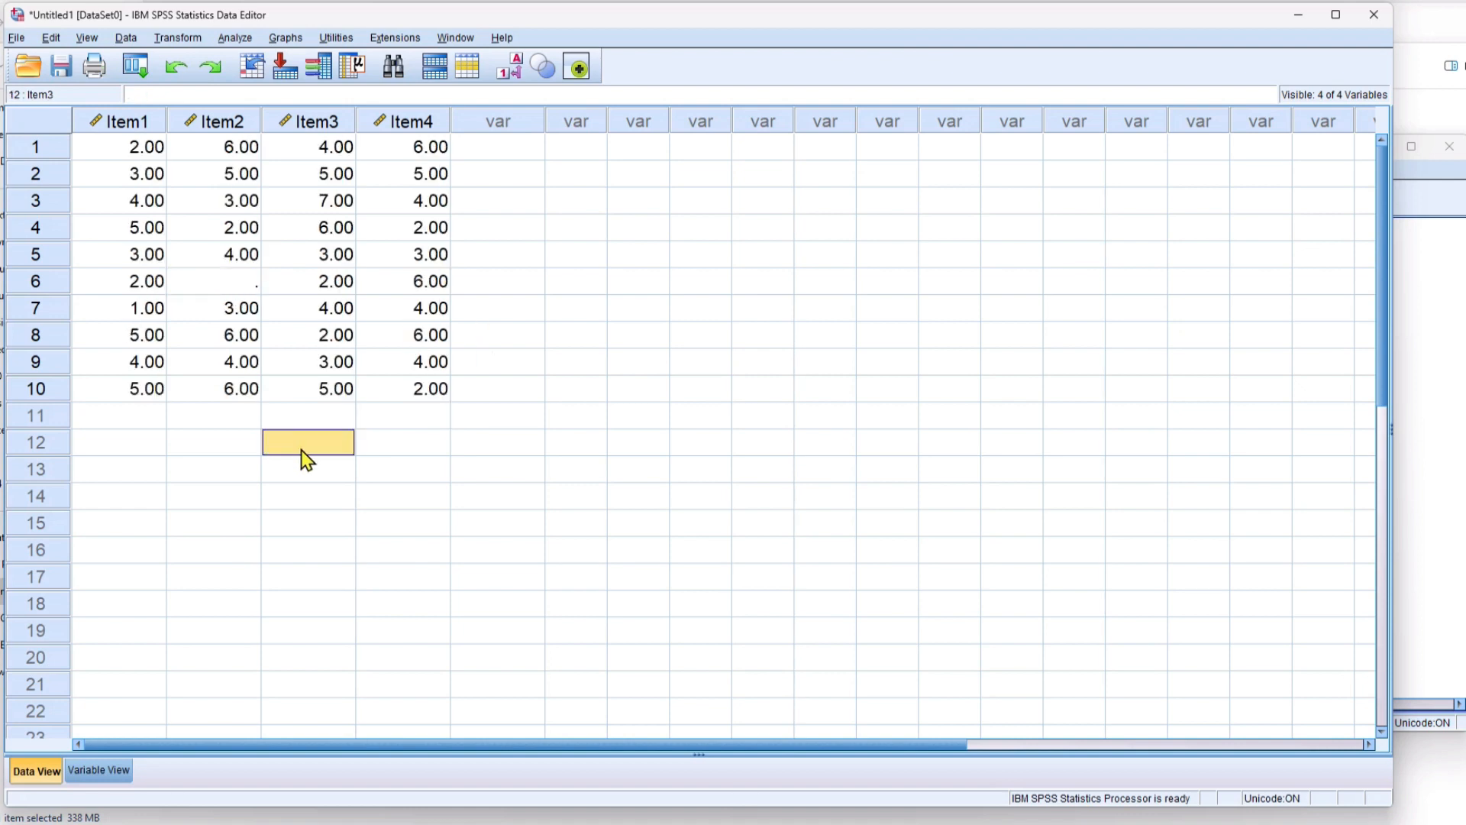
Run a Frequencies analysis on Item2 with the frequency table displayed
{"action": "left_click", "coordinate": [231, 38]}
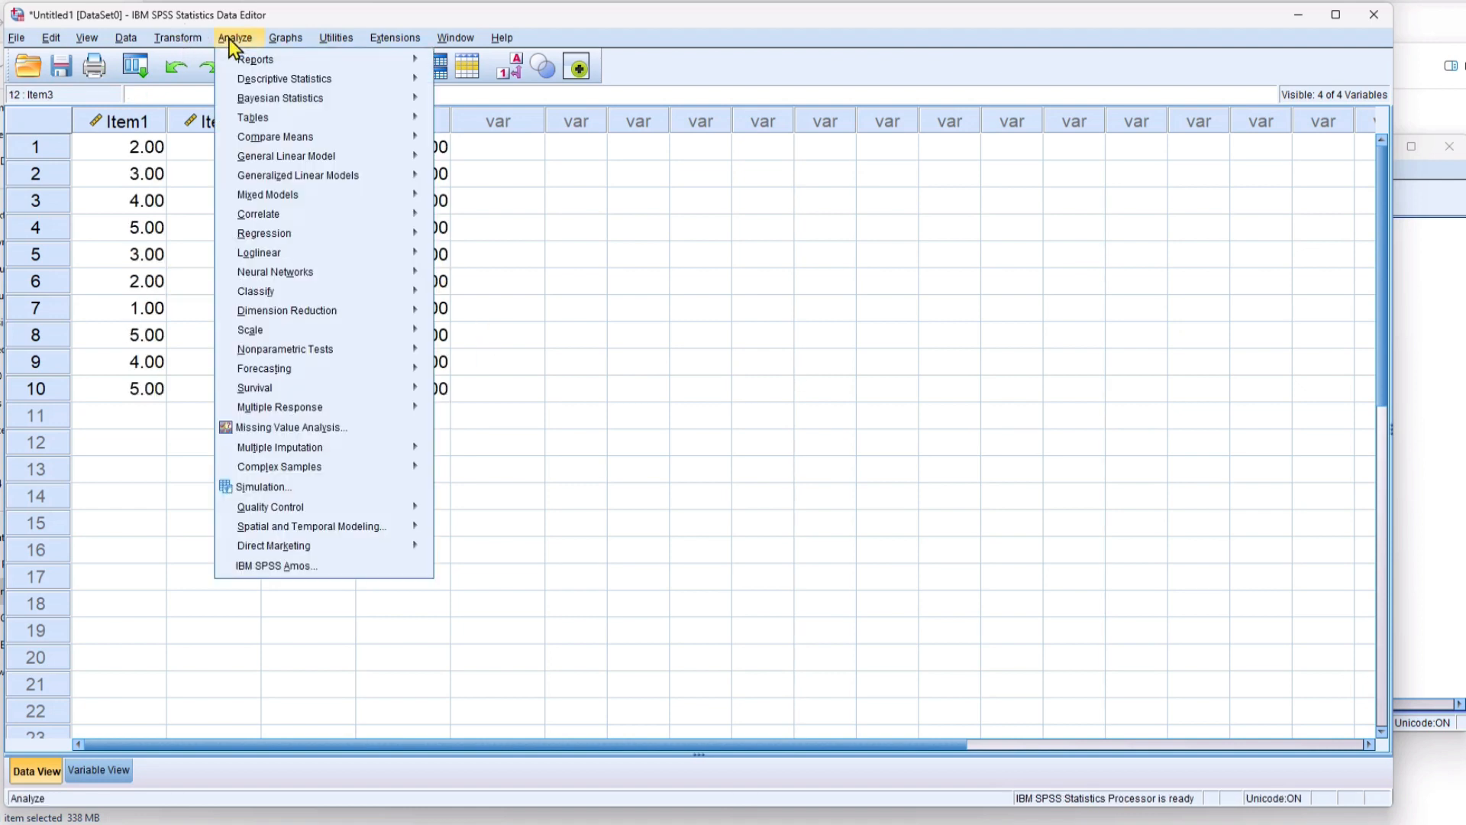
{"action": "mouse_move", "coordinate": [308, 77]}
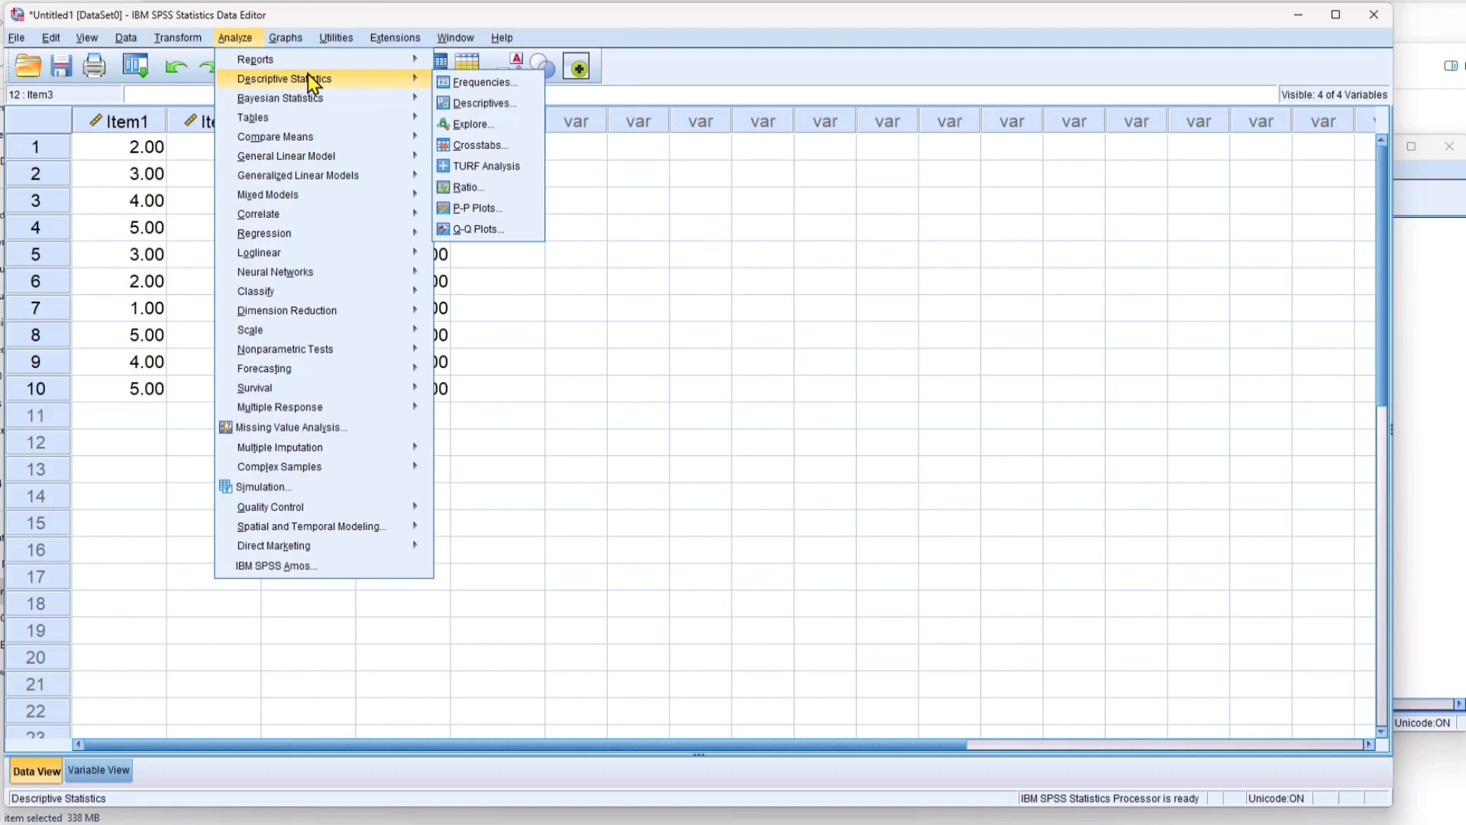
{"action": "left_click", "coordinate": [464, 81]}
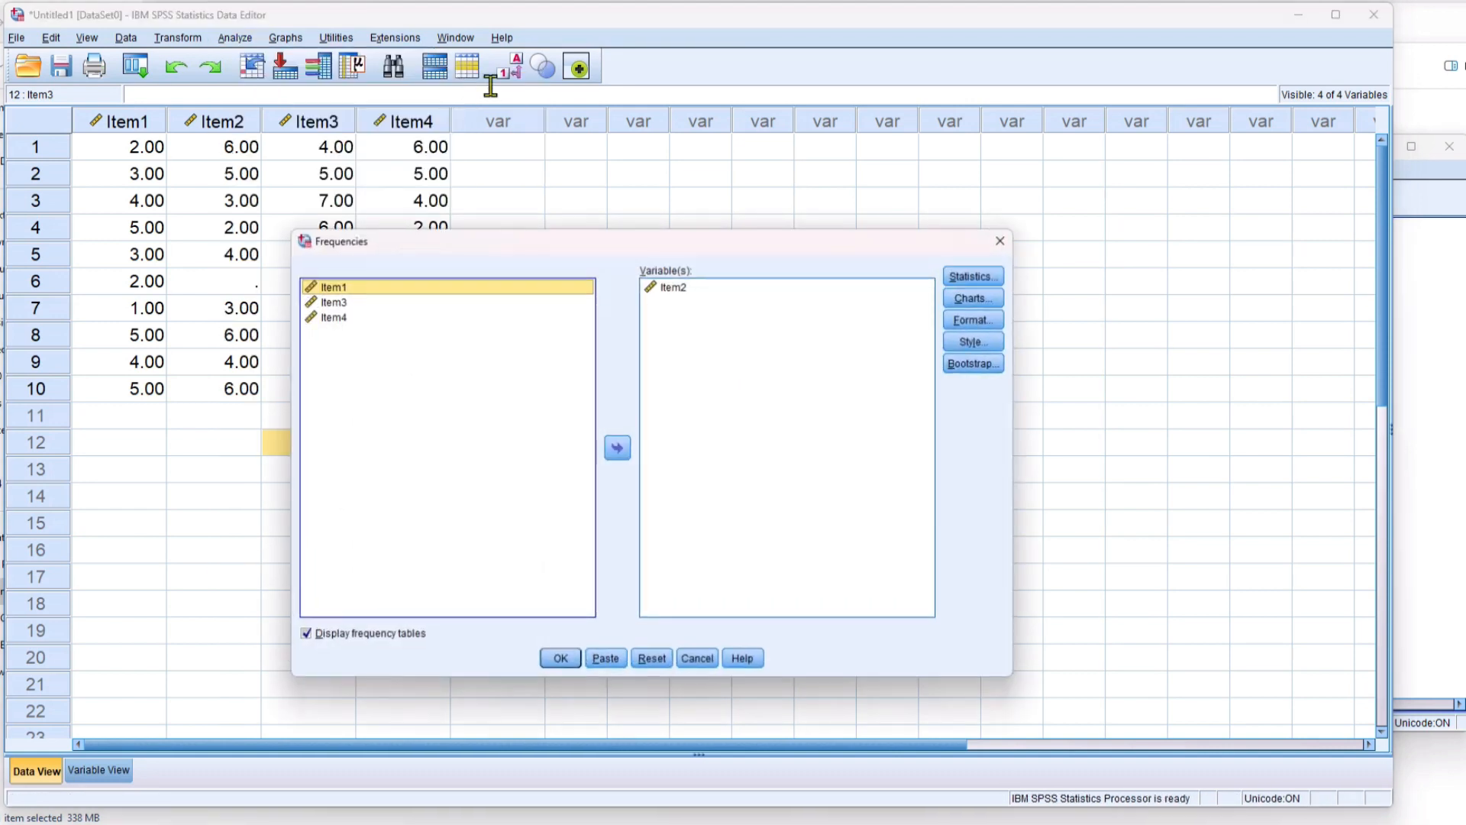
{"action": "left_click", "coordinate": [687, 289]}
{"action": "left_click_drag", "start_coordinate": [468, 257], "coordinate": [653, 177]}
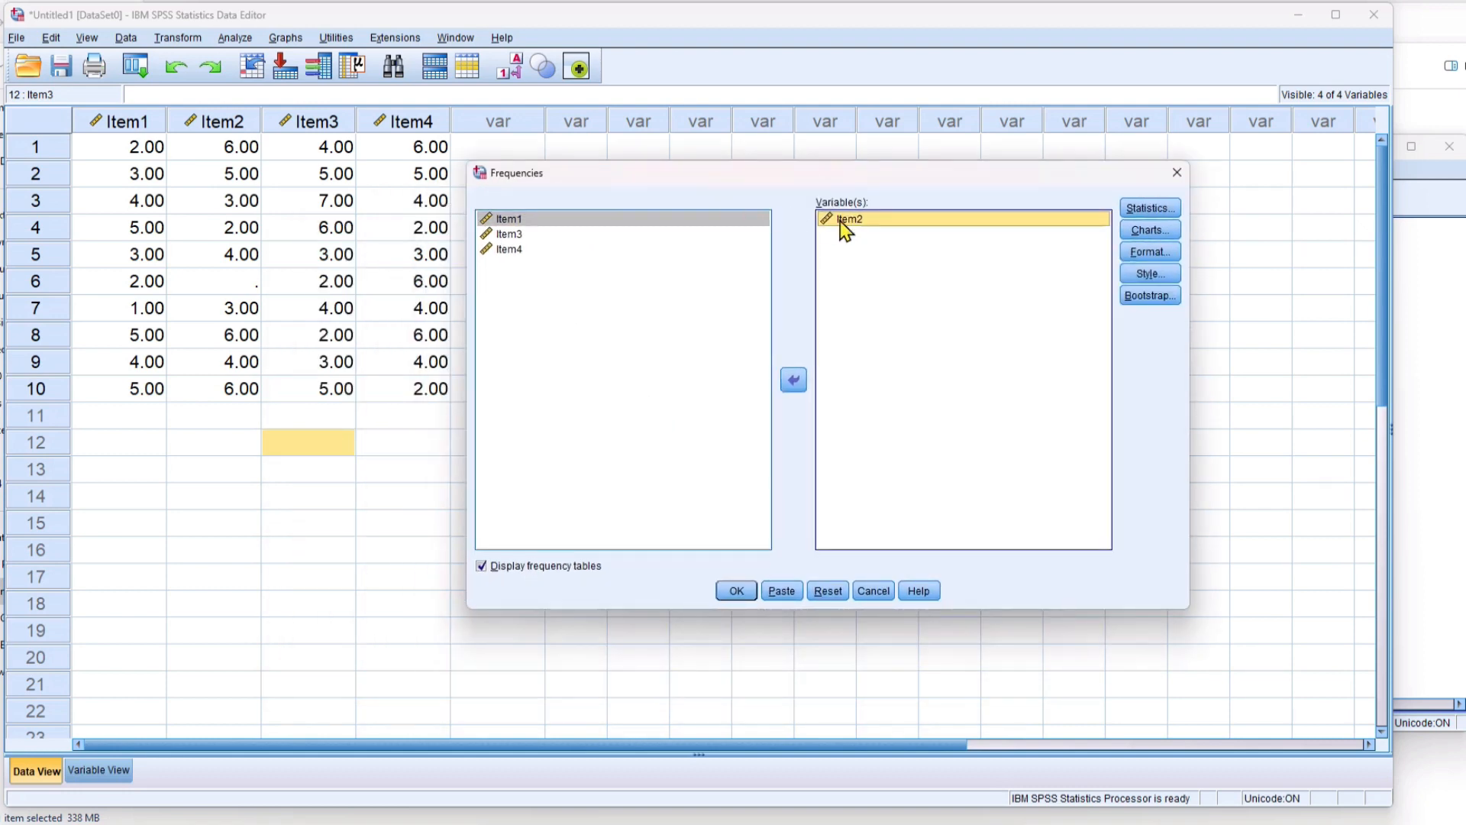
{"action": "left_click", "coordinate": [796, 379]}
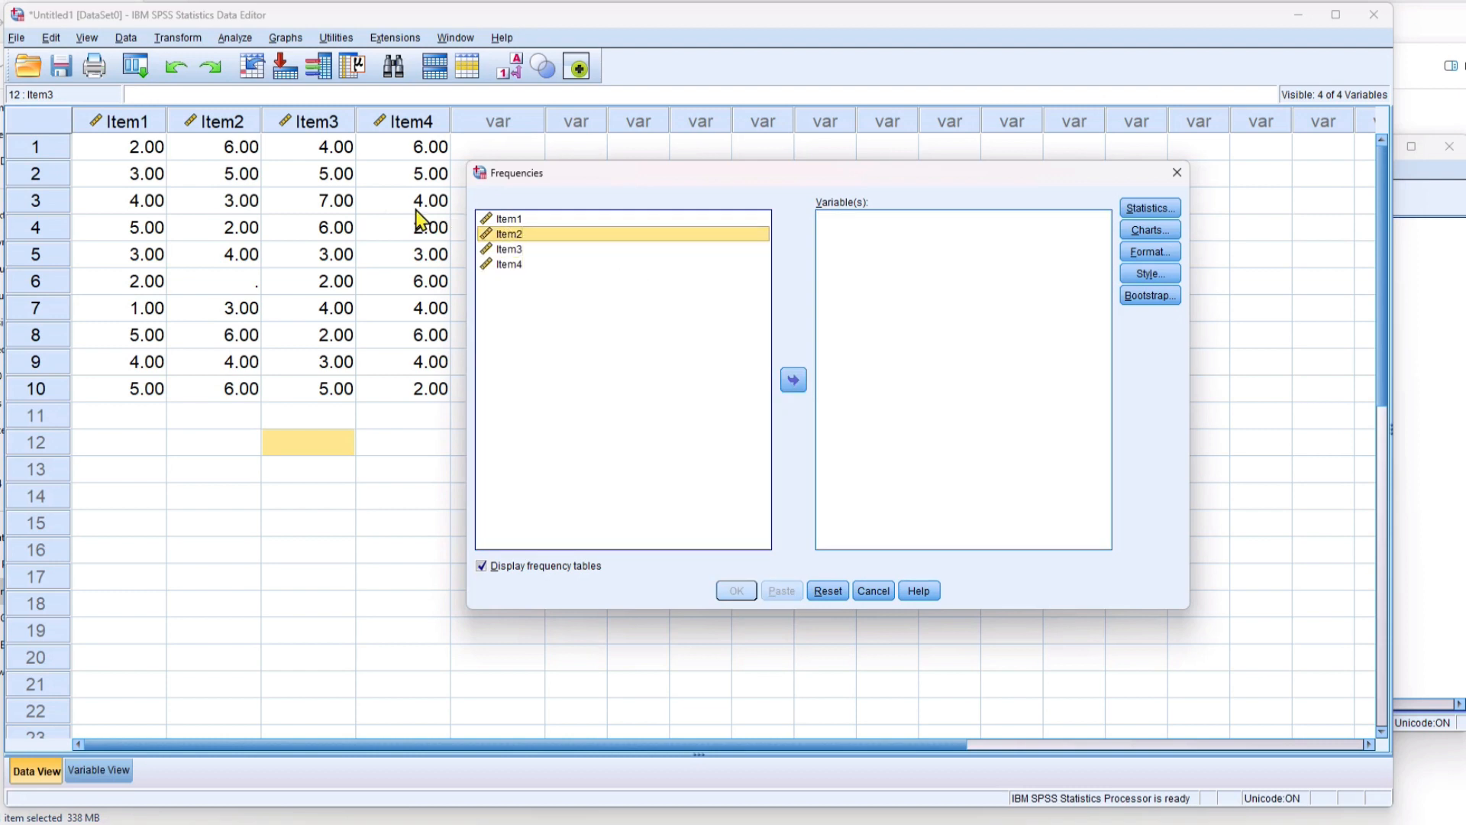
{"action": "left_click", "coordinate": [793, 386]}
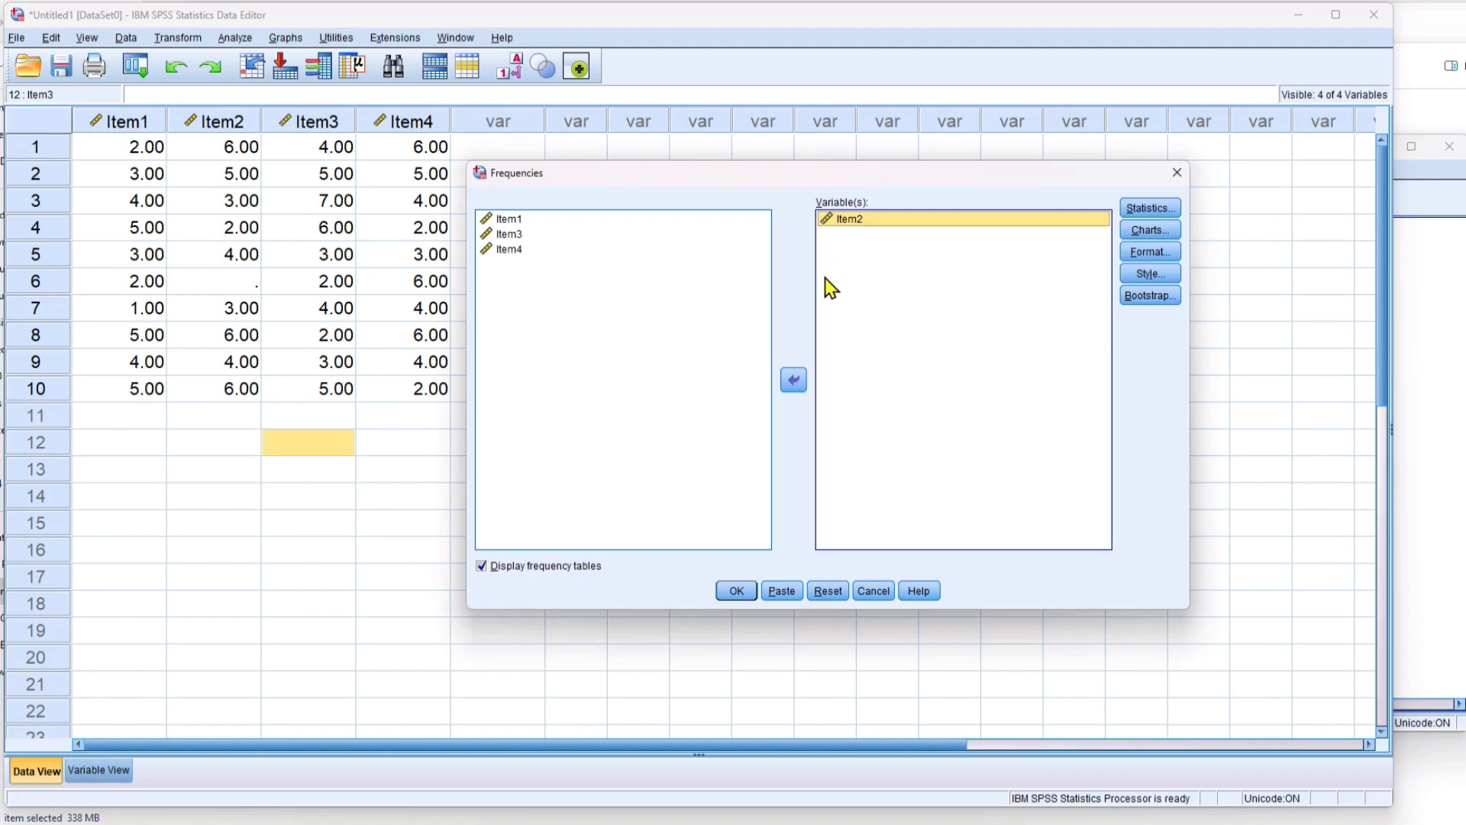
{"action": "left_click", "coordinate": [737, 592]}
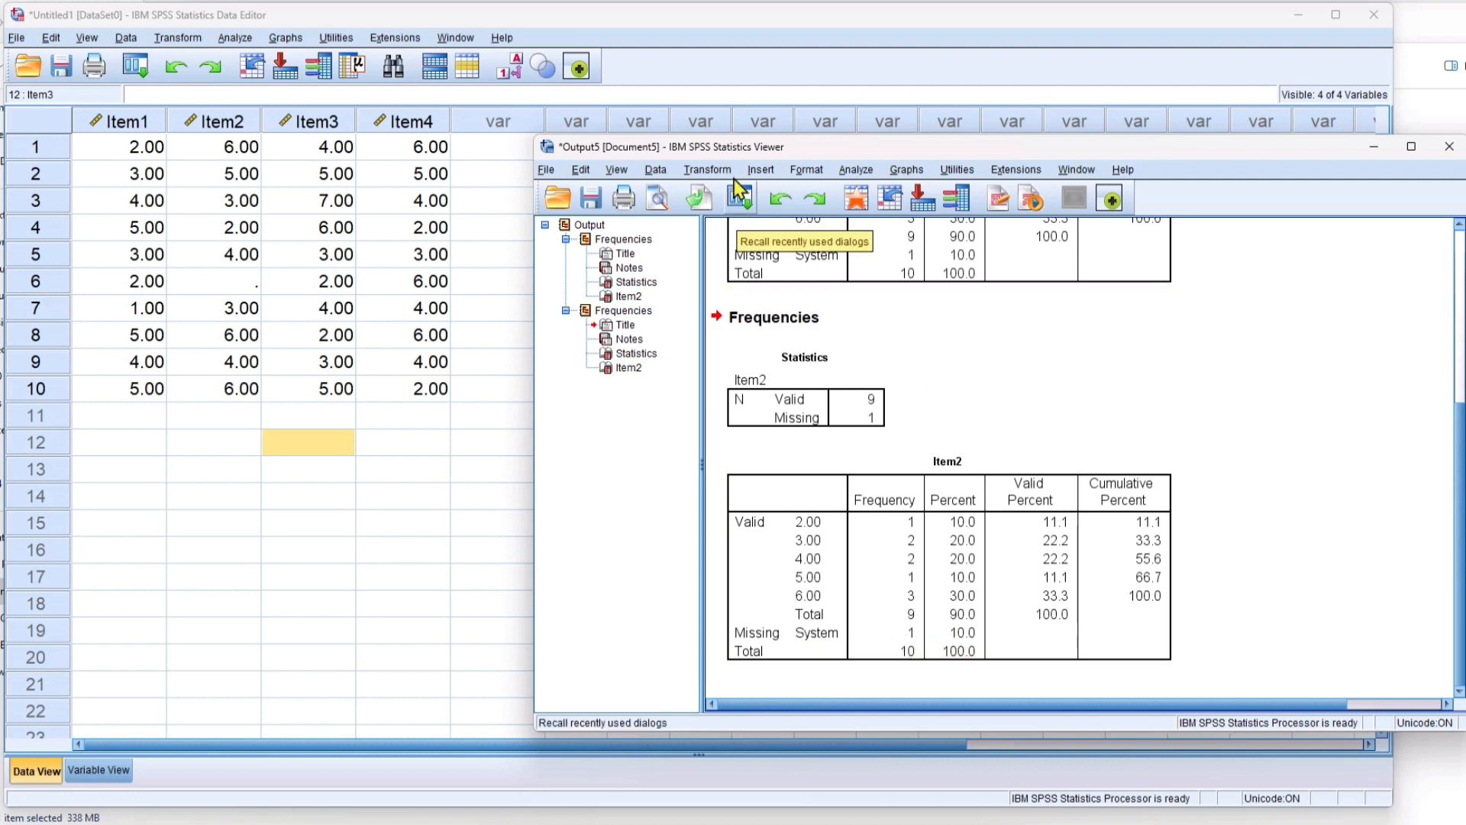
Return to the data, recheck the missing-value definitions, and fill the empty Item2 response in case 6 with 99
{"action": "left_click", "coordinate": [592, 22]}
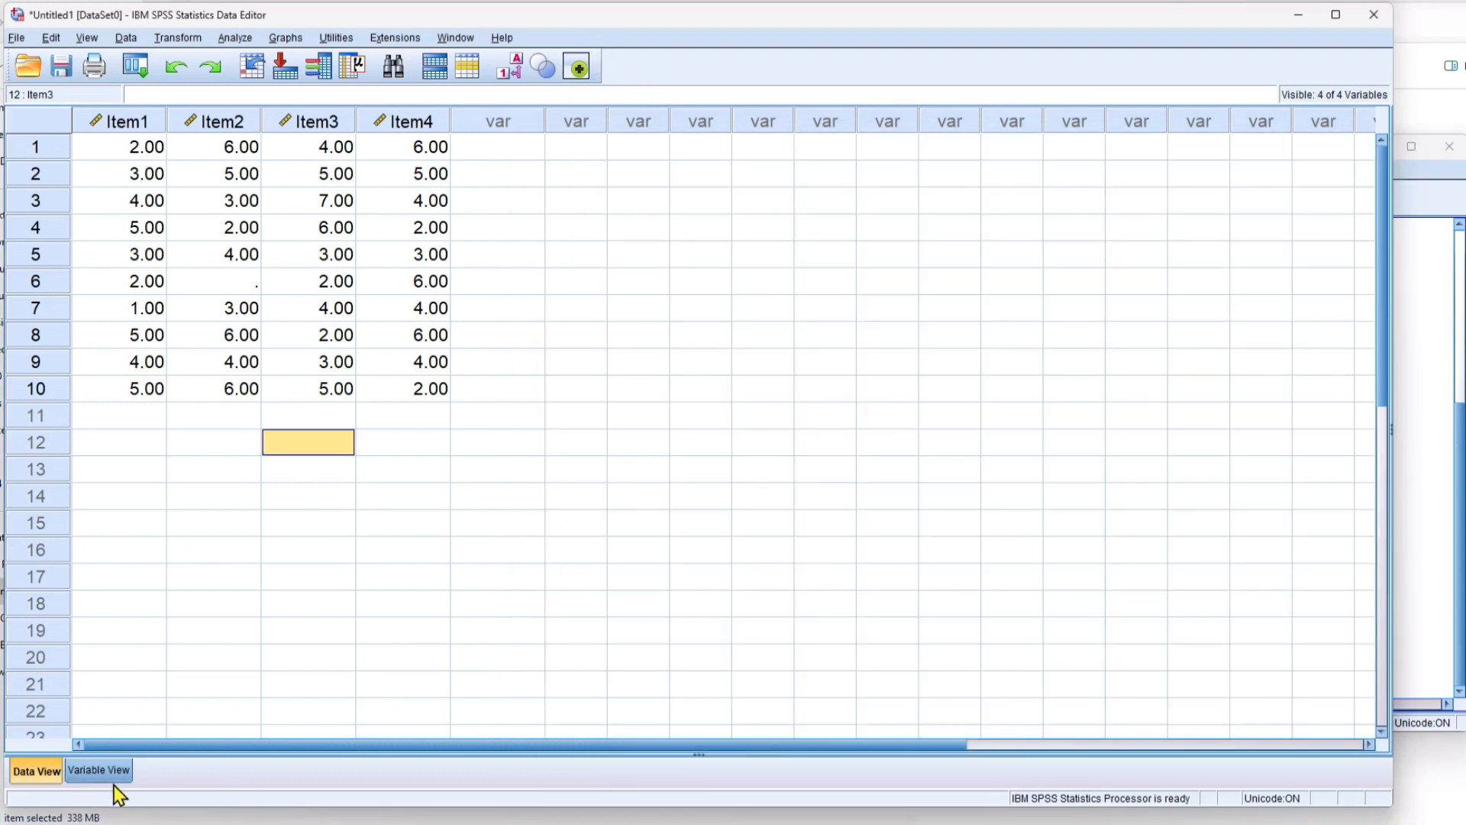
{"action": "left_click", "coordinate": [97, 771]}
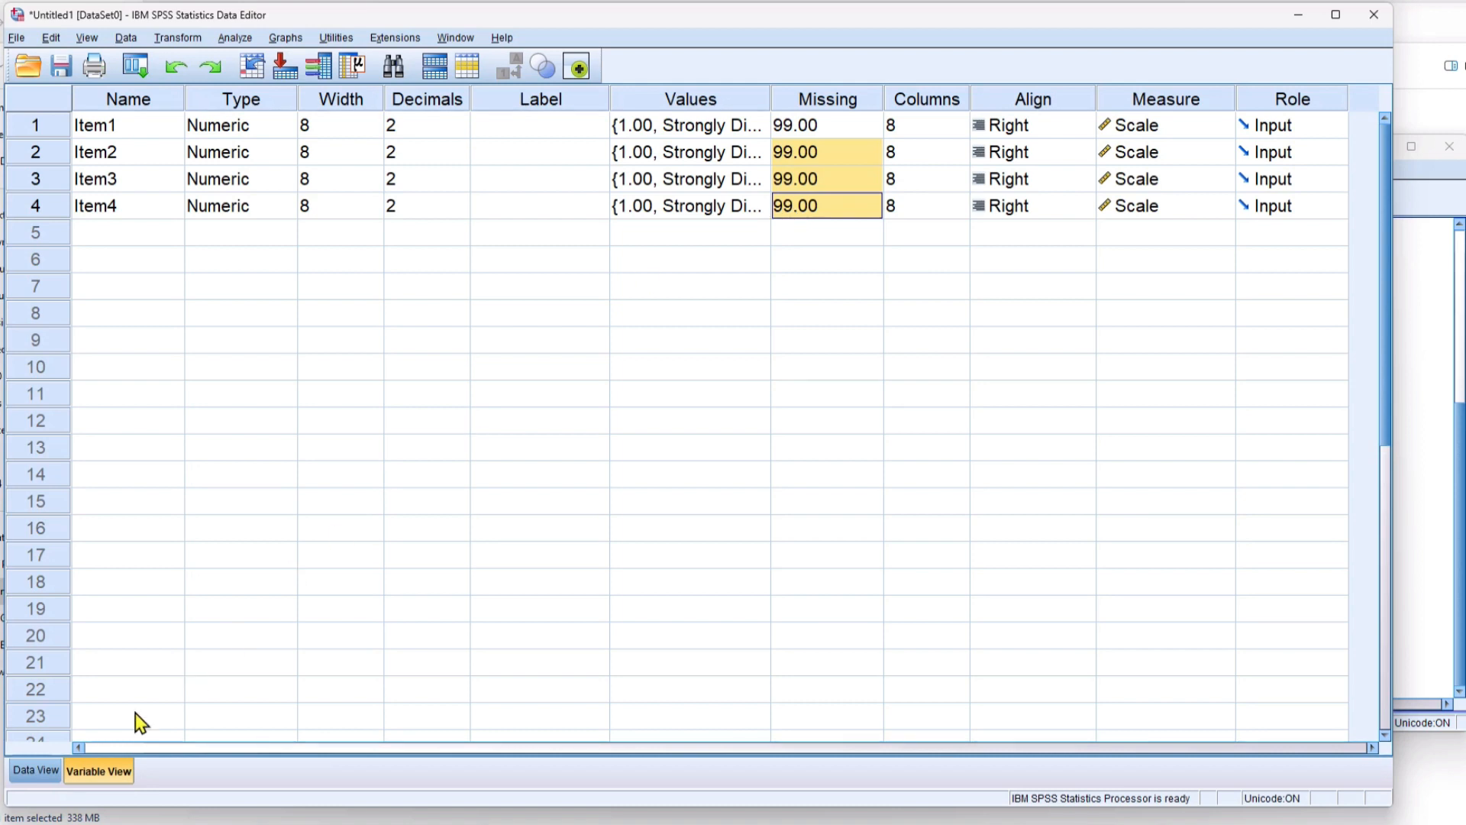
{"action": "left_click", "coordinate": [36, 772]}
{"action": "left_click", "coordinate": [223, 284]}
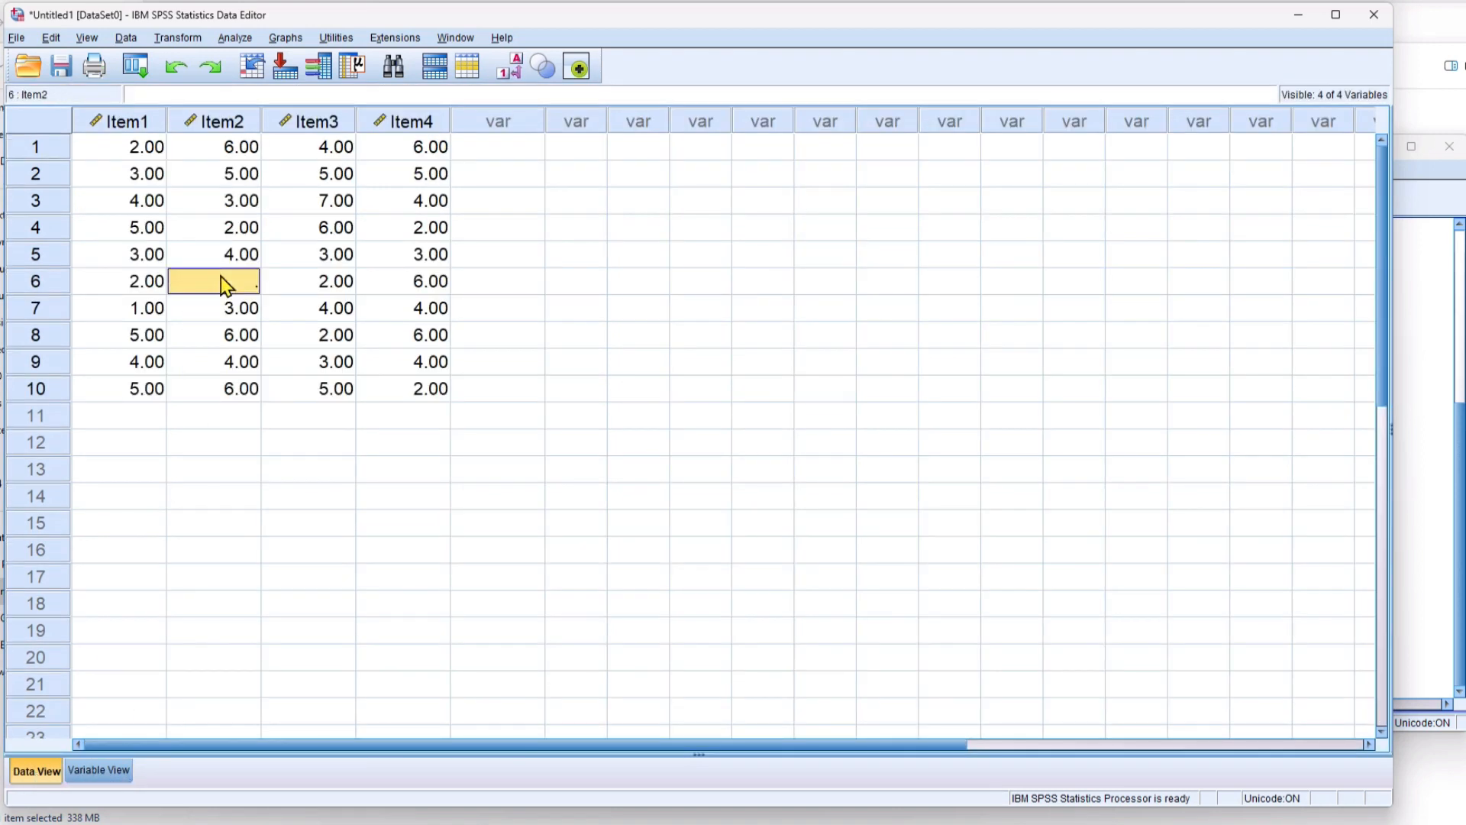
{"action": "type", "text": "99"}
{"action": "left_click", "coordinate": [229, 466]}
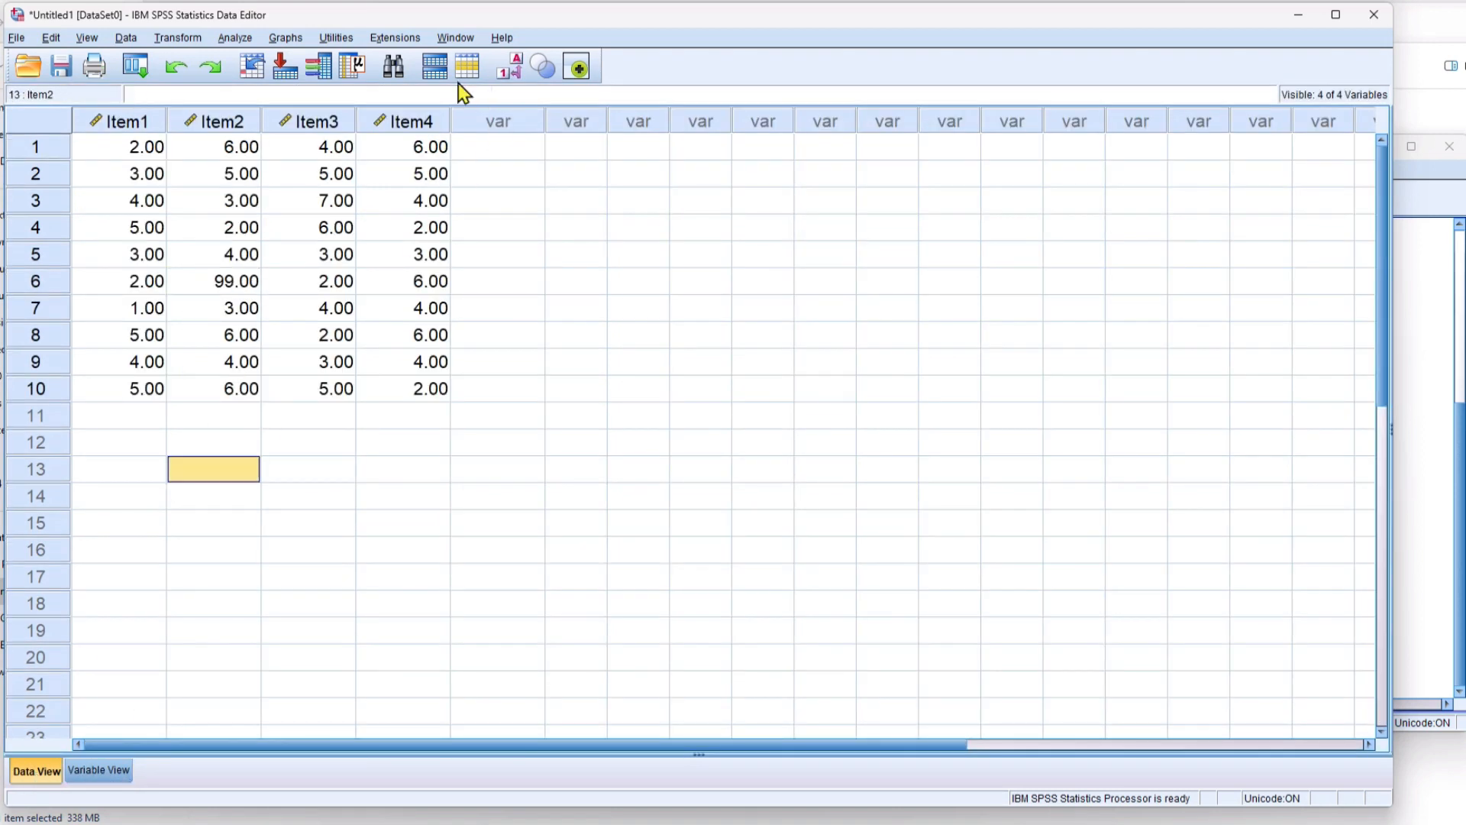
Rerun the Frequencies analysis on Item2 with case 6 coded as 99, keeping the frequency table displayed
{"action": "left_click", "coordinate": [233, 37]}
{"action": "mouse_move", "coordinate": [294, 77]}
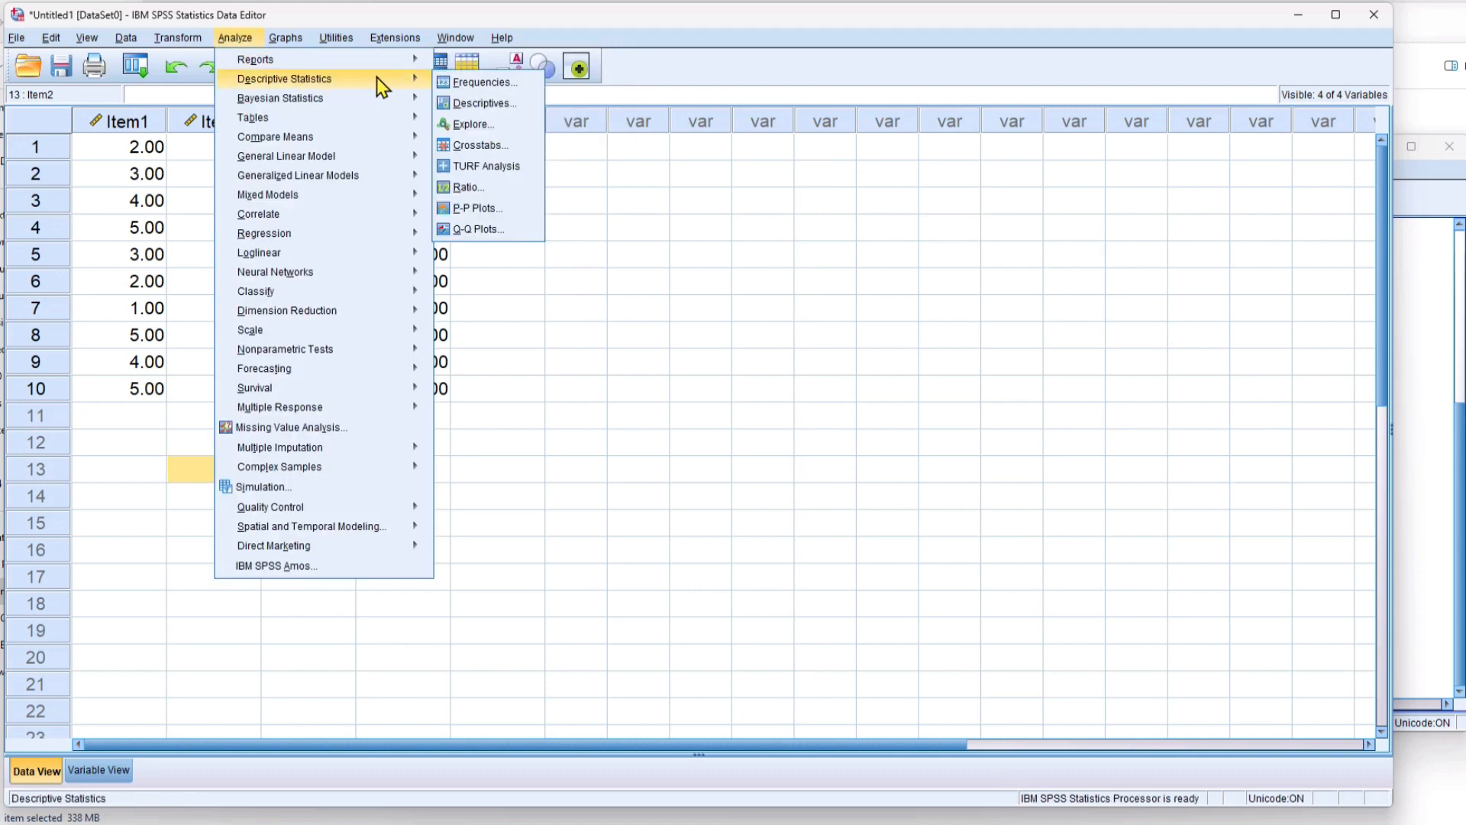
{"action": "left_click", "coordinate": [479, 83]}
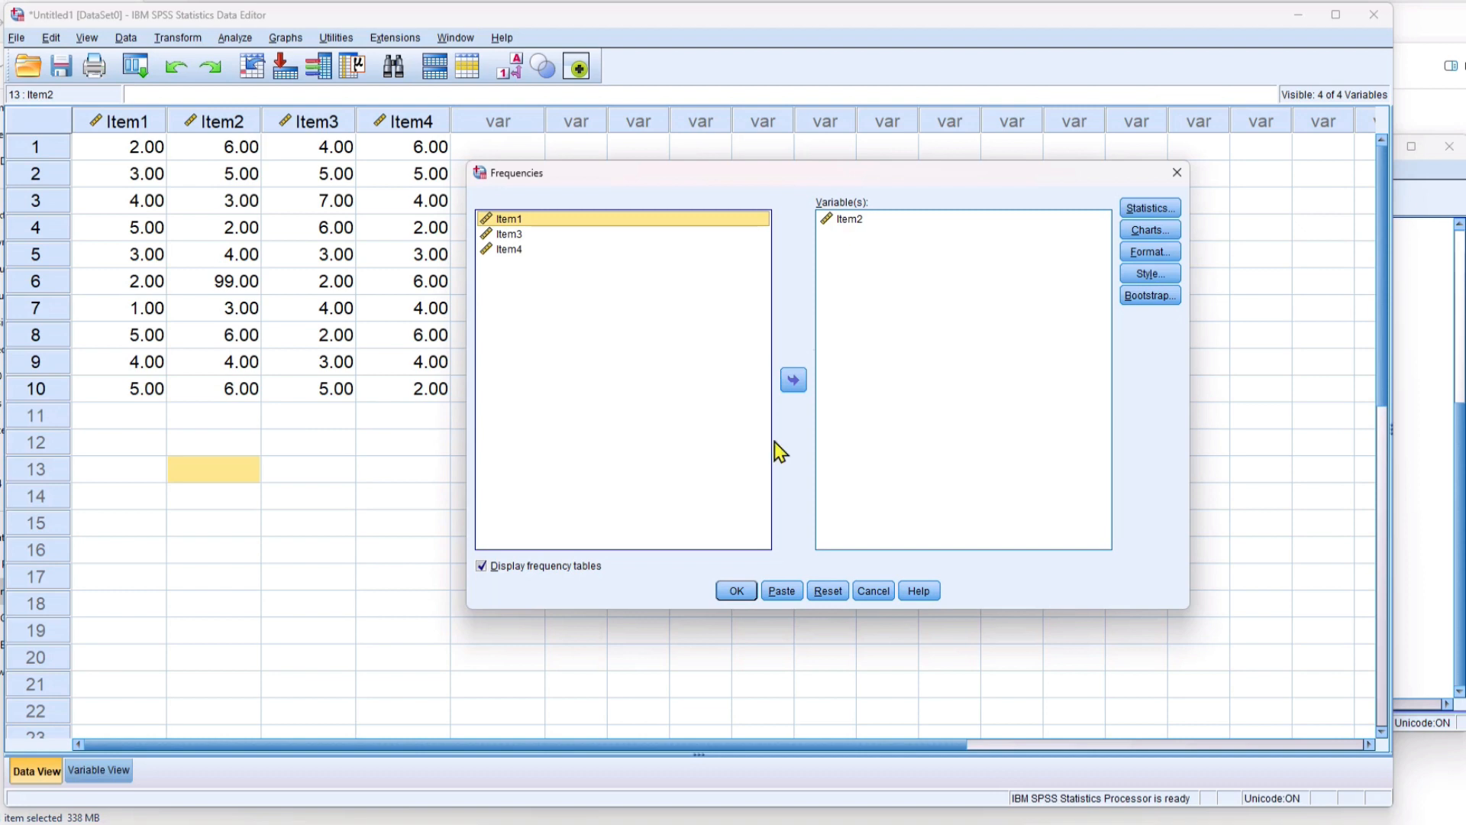
{"action": "left_click", "coordinate": [752, 590]}
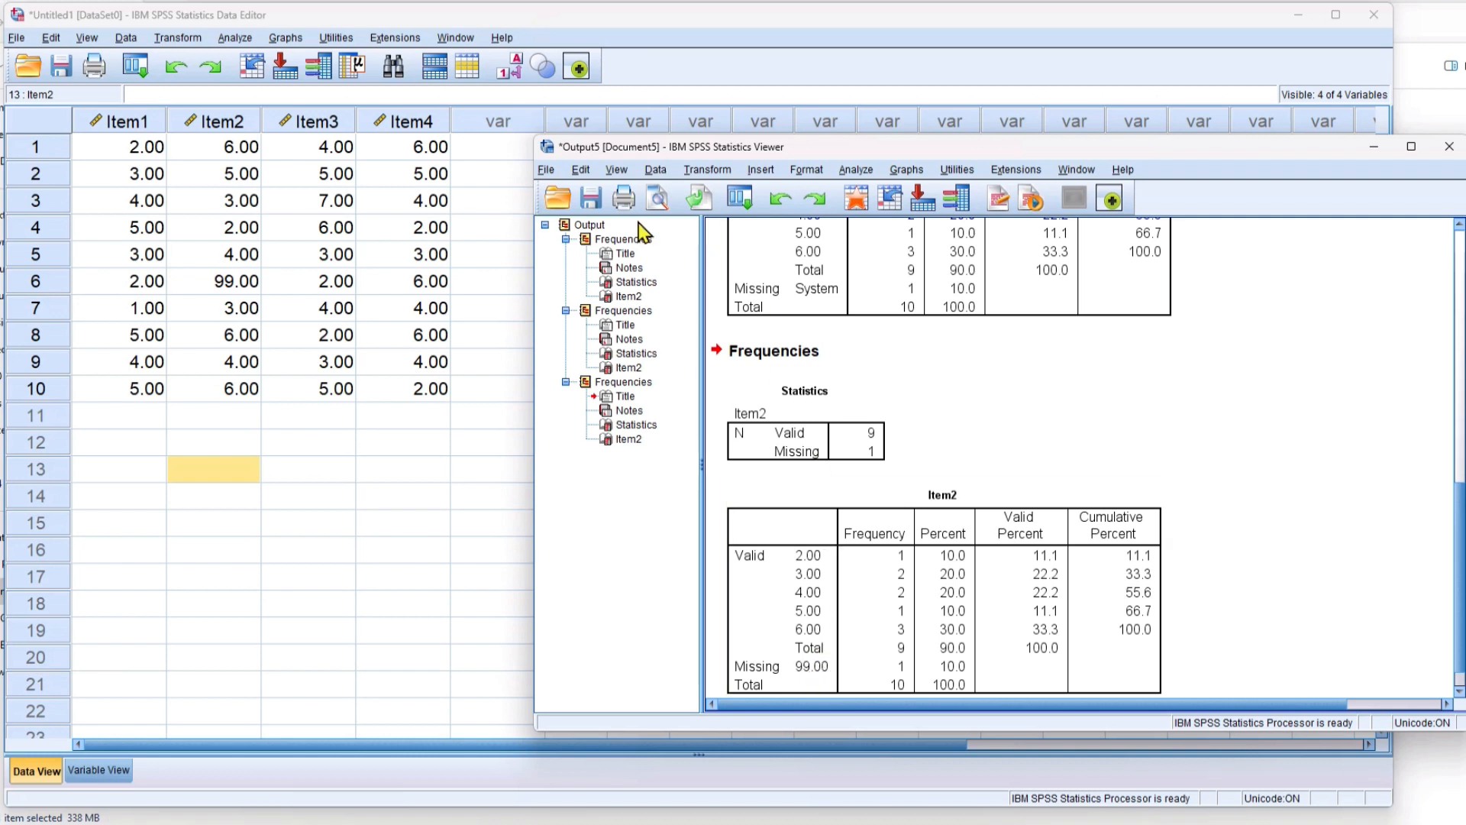
Return to the data and open Compute Variable with all its previous settings cleared
{"action": "left_click", "coordinate": [355, 20]}
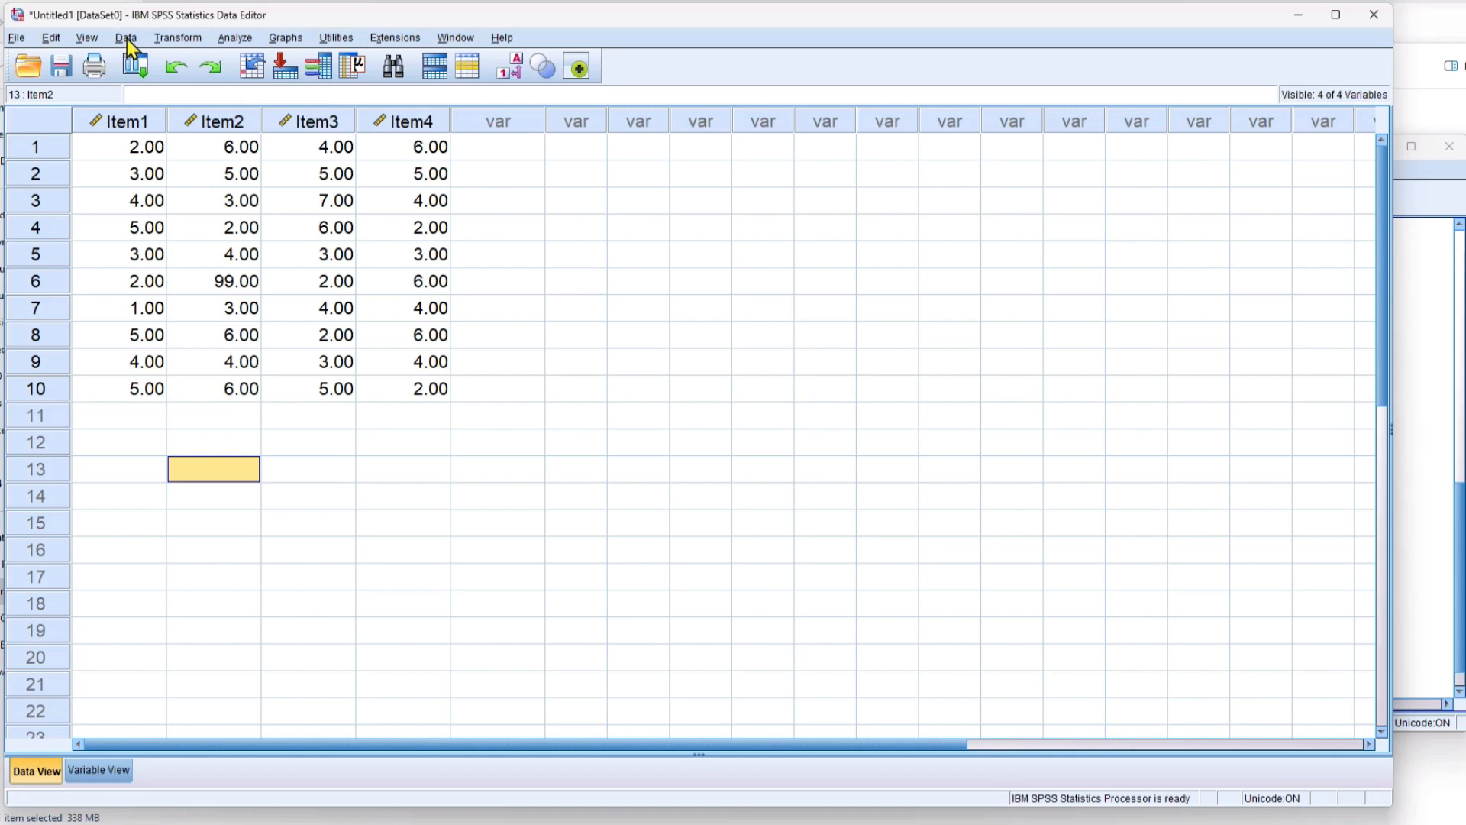
{"action": "left_click", "coordinate": [180, 38]}
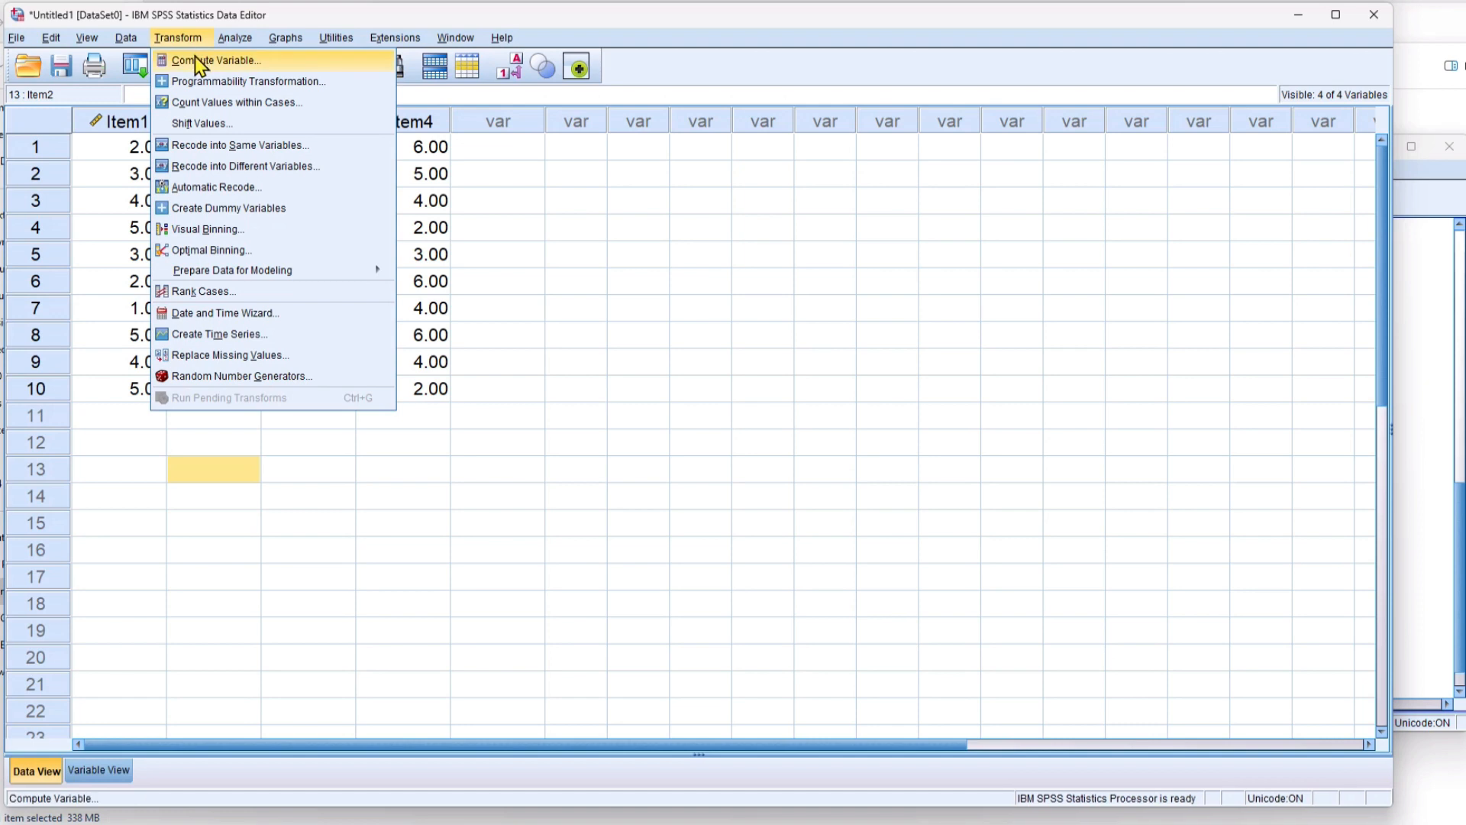
{"action": "left_click", "coordinate": [196, 67]}
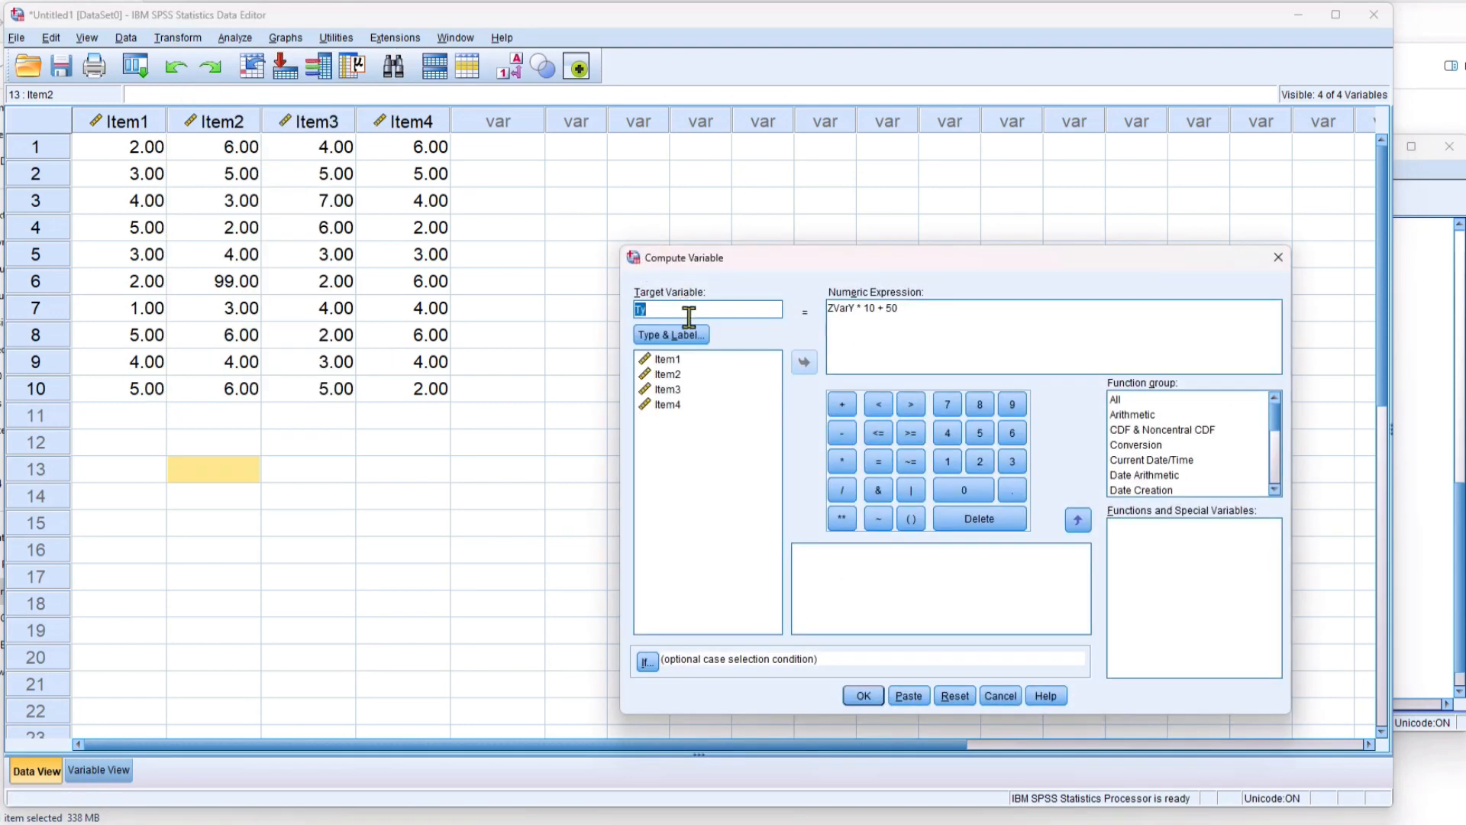
{"action": "left_click", "coordinate": [953, 696]}
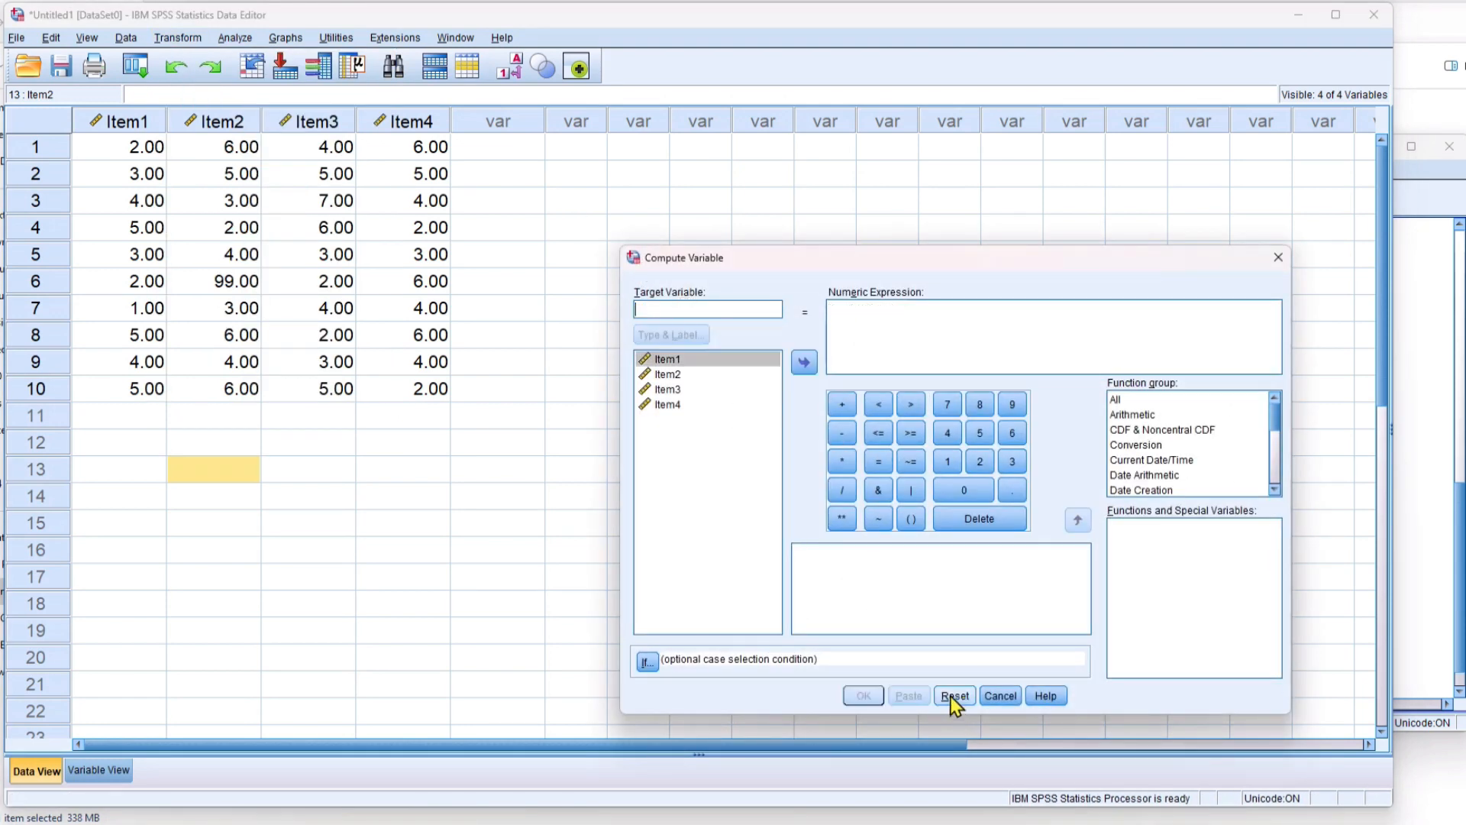
{"action": "left_click", "coordinate": [655, 309]}
{"action": "type", "text": "s"}
{"action": "key", "text": "BackSpace"}
{"action": "key", "text": "BackSpace"}
{"action": "type", "text": "ScaleMean"}
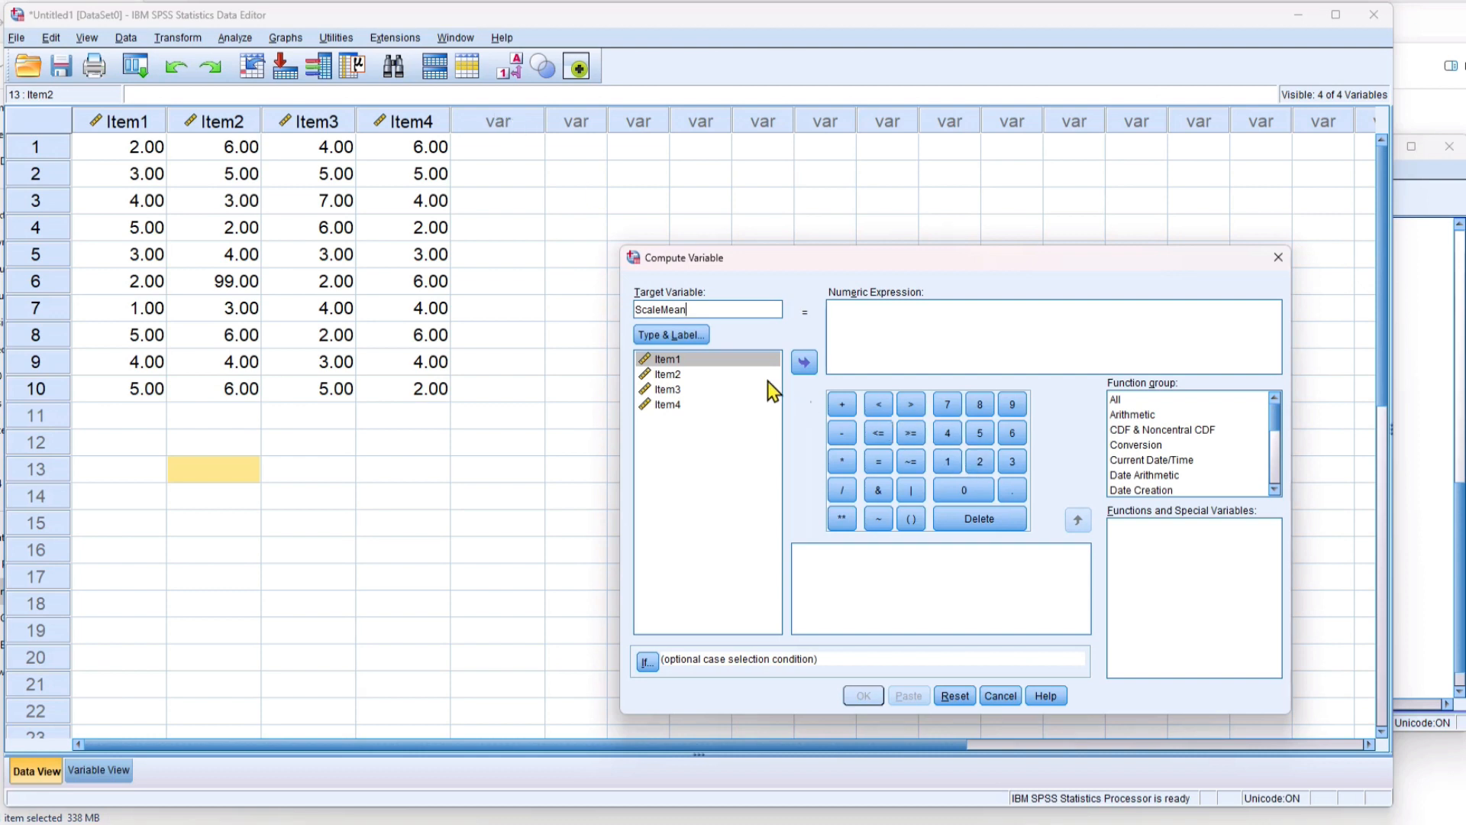
{"action": "left_click_drag", "start_coordinate": [1011, 259], "coordinate": [892, 186]}
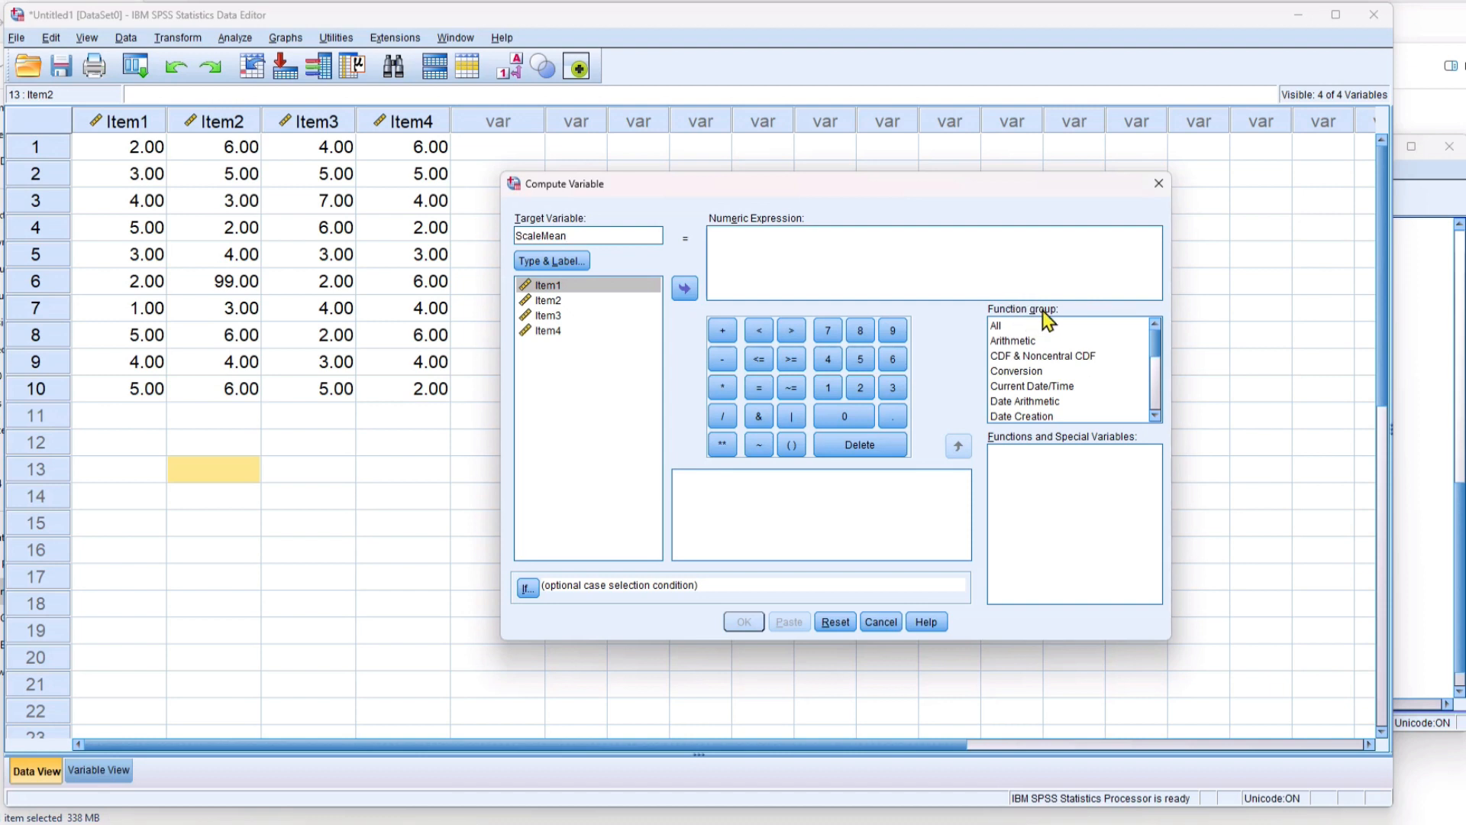
{"action": "left_click", "coordinate": [1025, 356]}
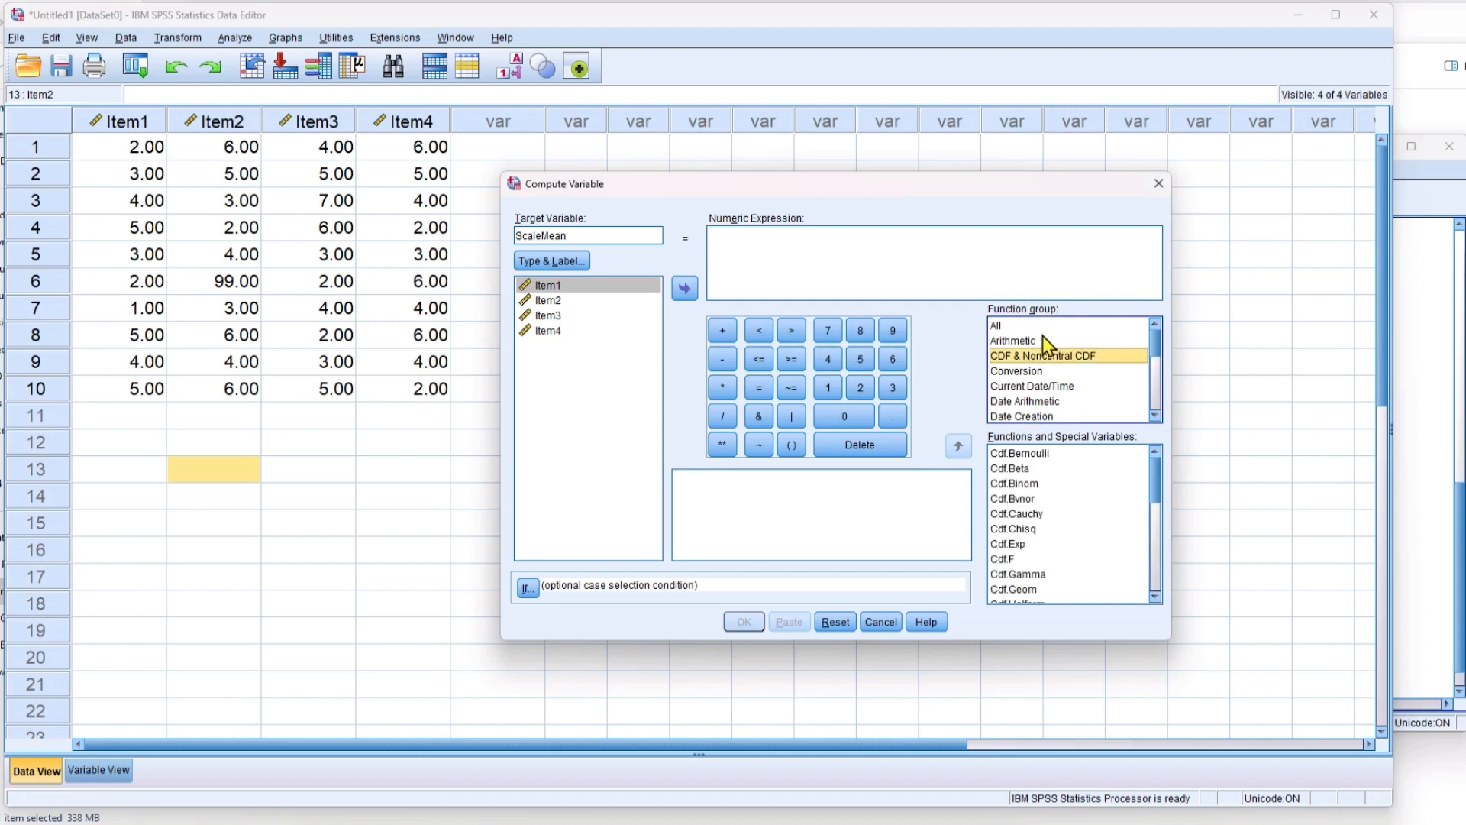
{"action": "scroll", "coordinate": [1048, 363], "scroll_direction": "down", "scroll_amount": 5}
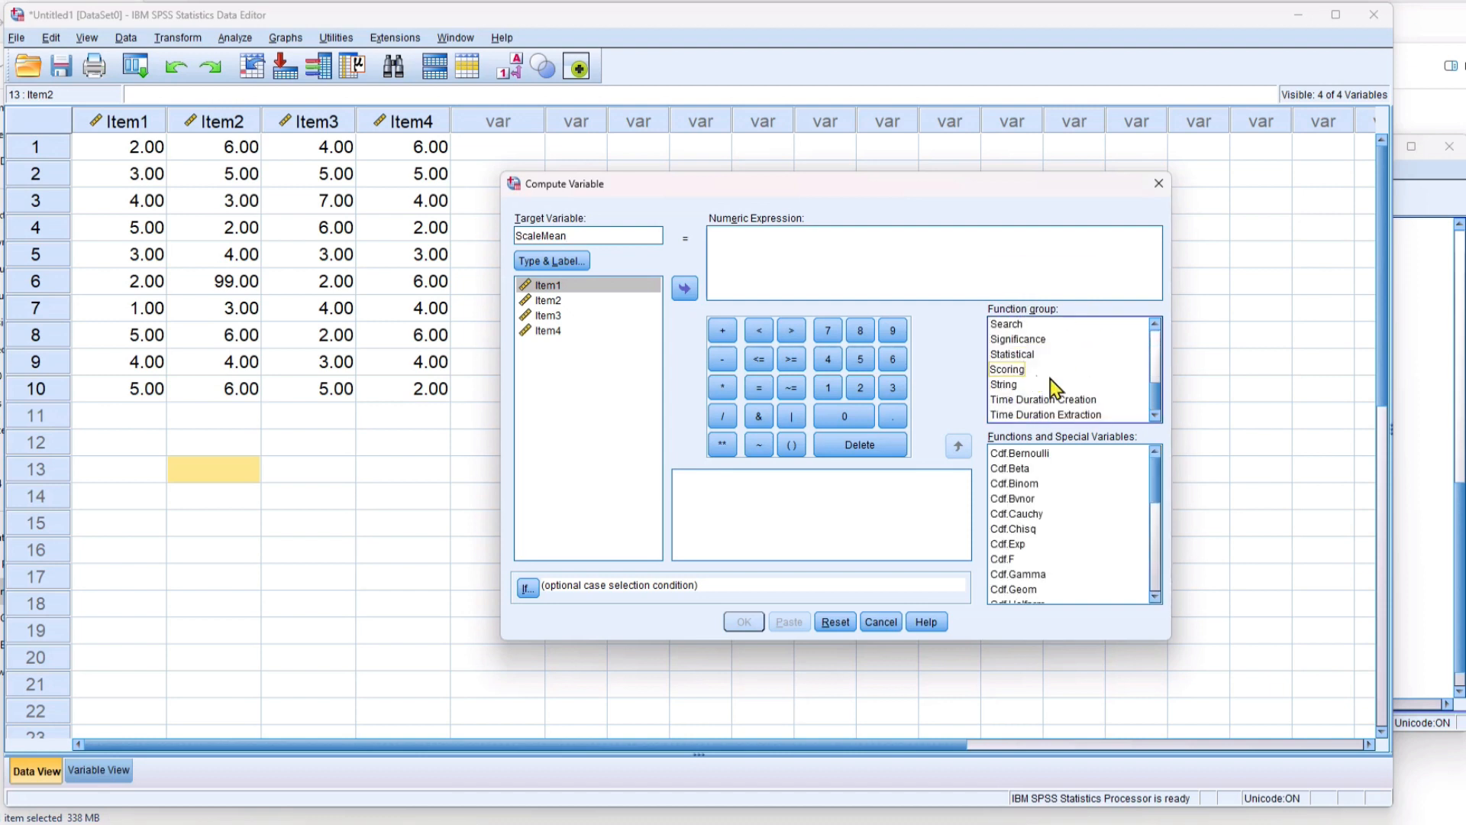
{"action": "left_click", "coordinate": [1027, 355]}
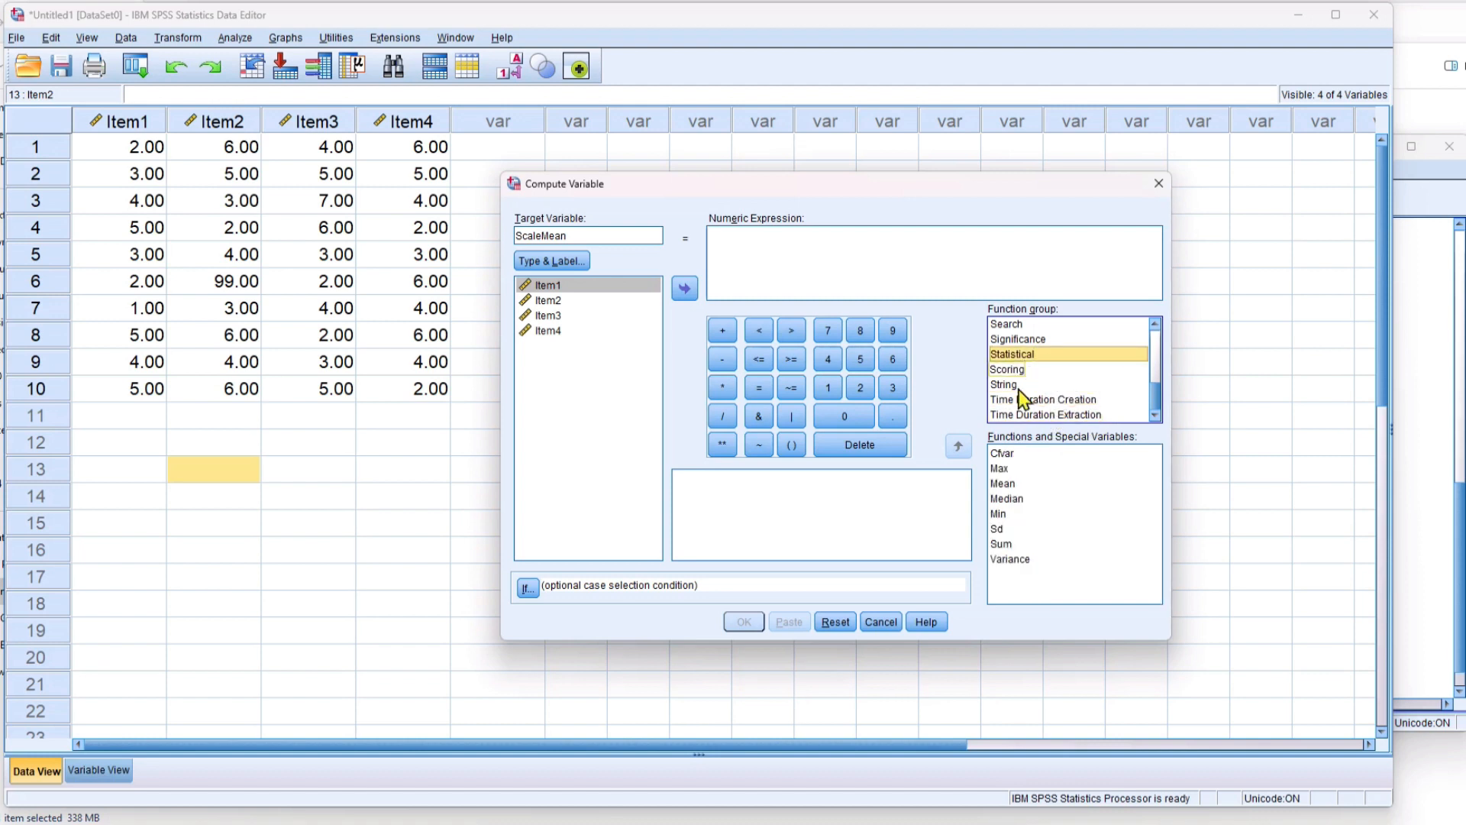
{"action": "left_click", "coordinate": [1006, 484]}
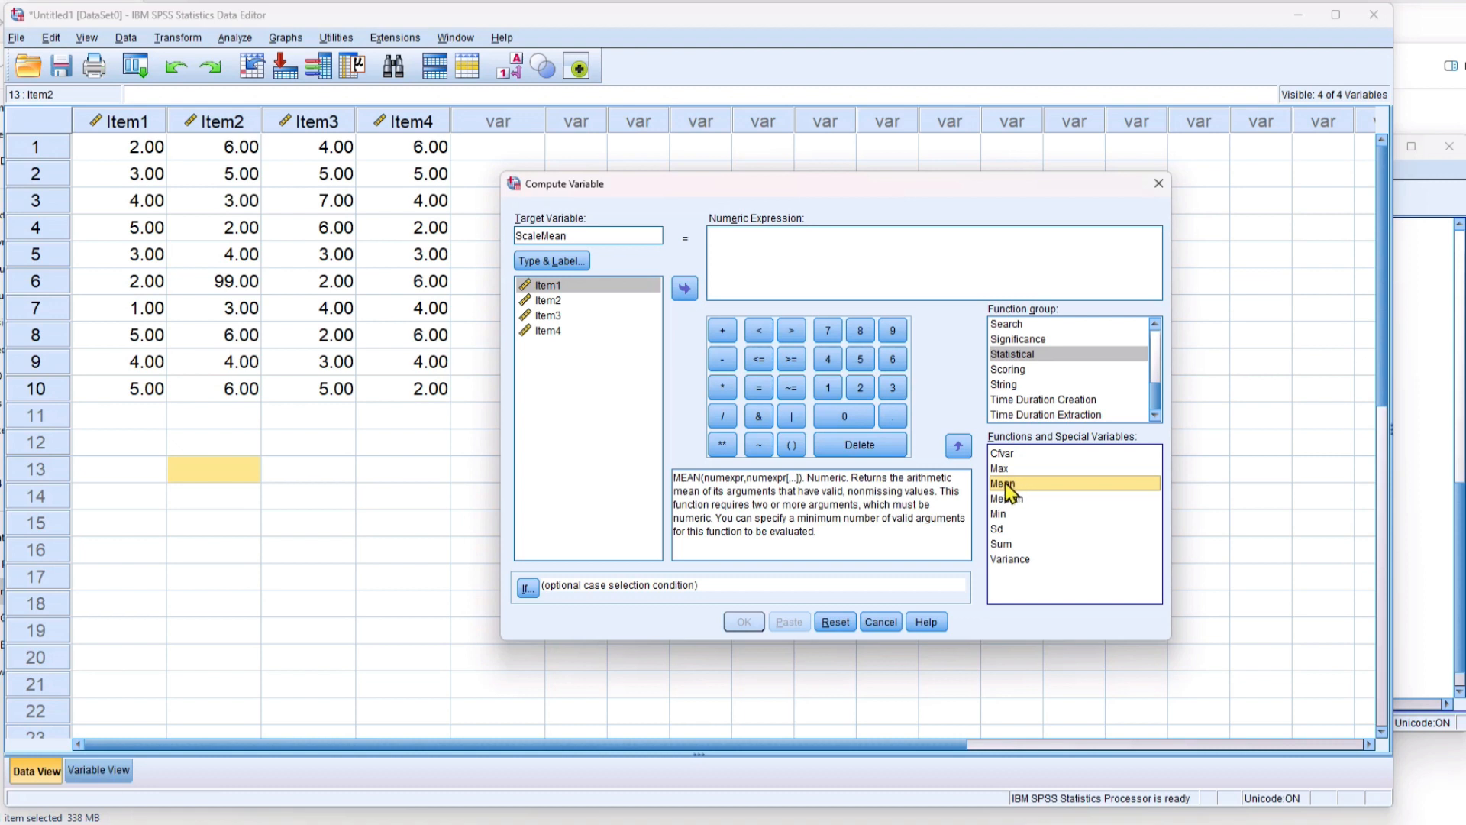
{"action": "left_click", "coordinate": [958, 447]}
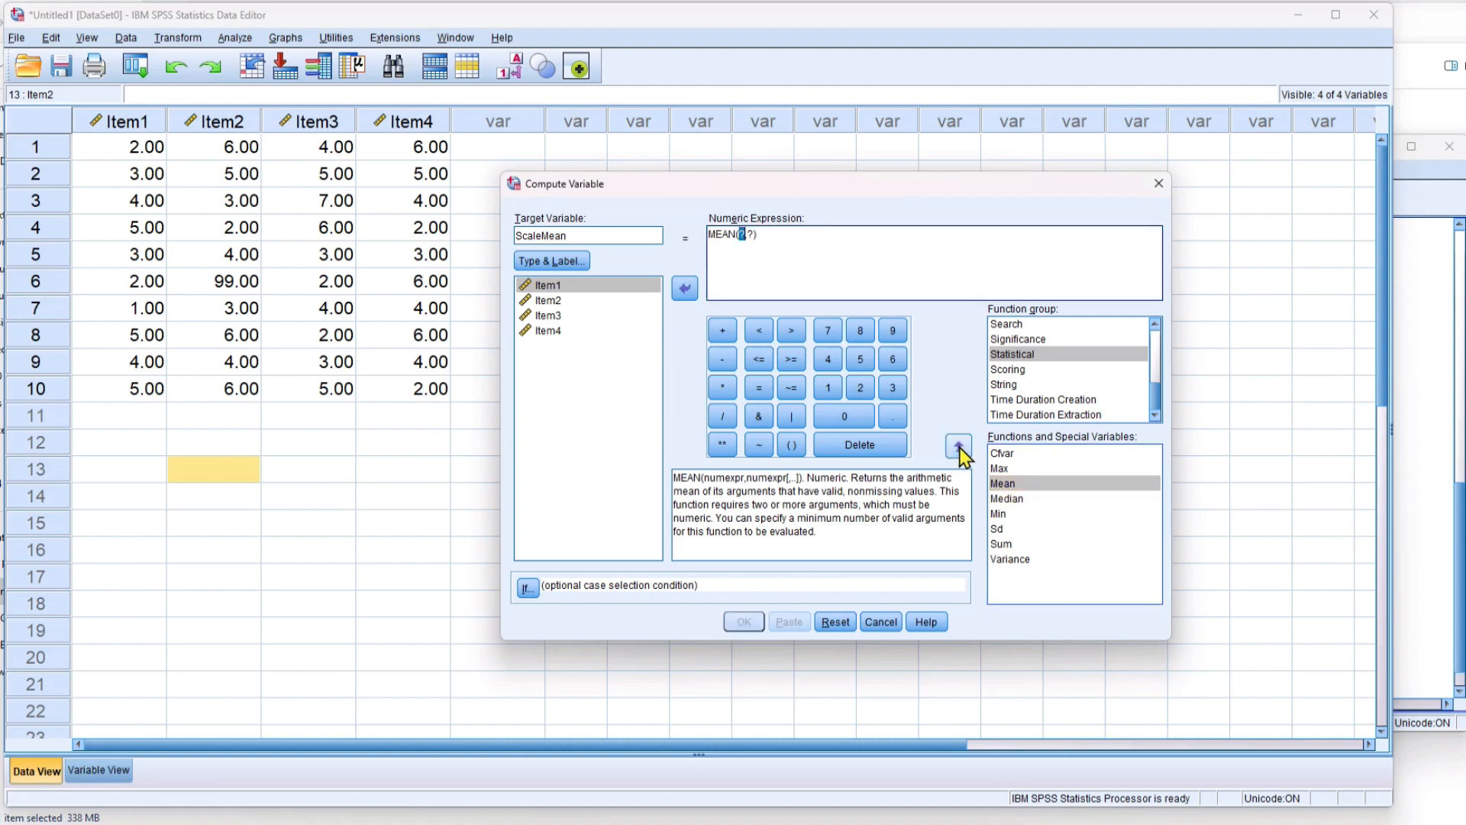
{"action": "left_click", "coordinate": [835, 622]}
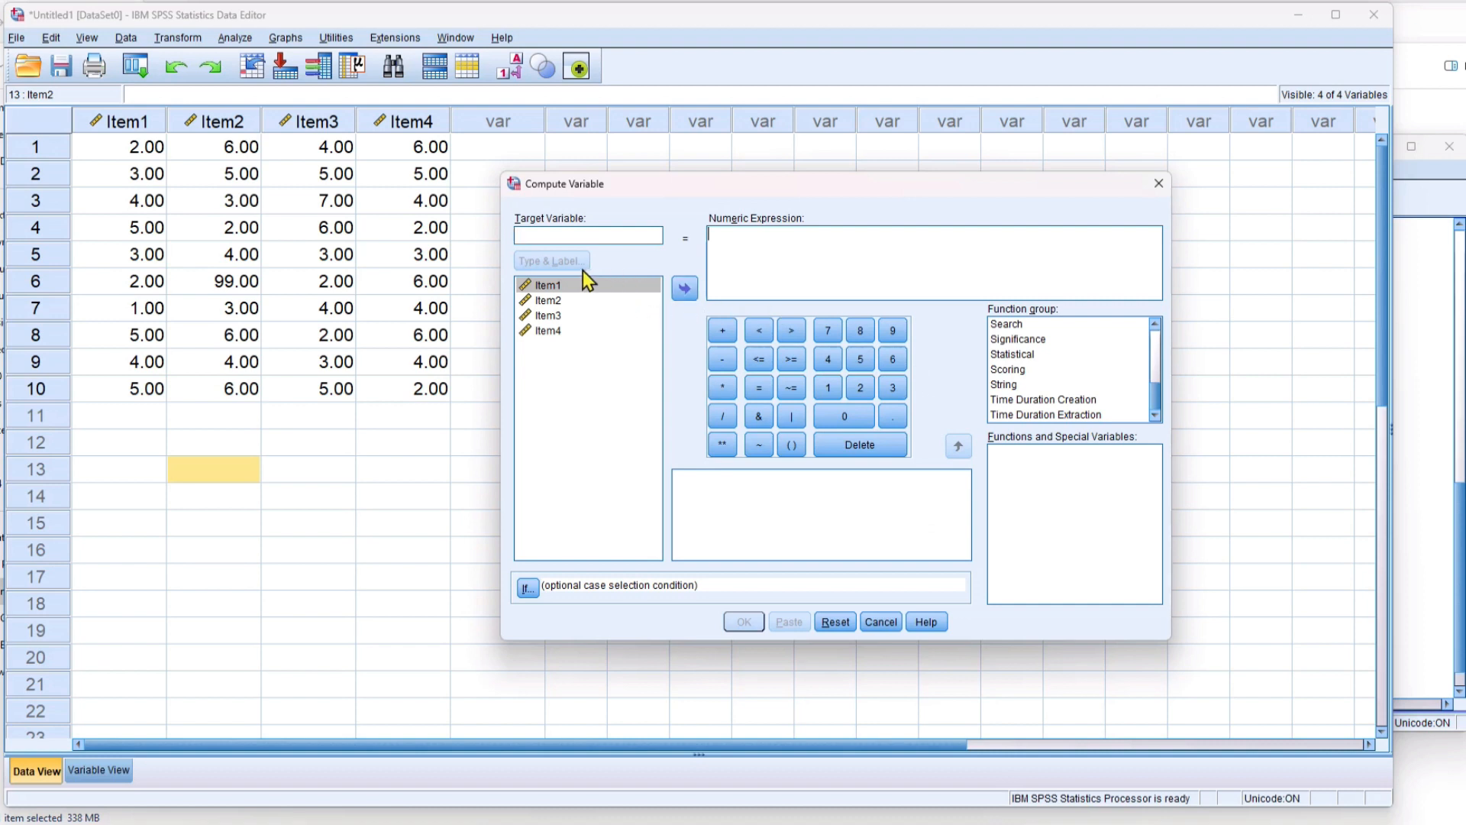
Name the target variable ScaleMean and insert the Mean function from the Statistical group into the numeric expression
{"action": "type", "text": "ScaleMean"}
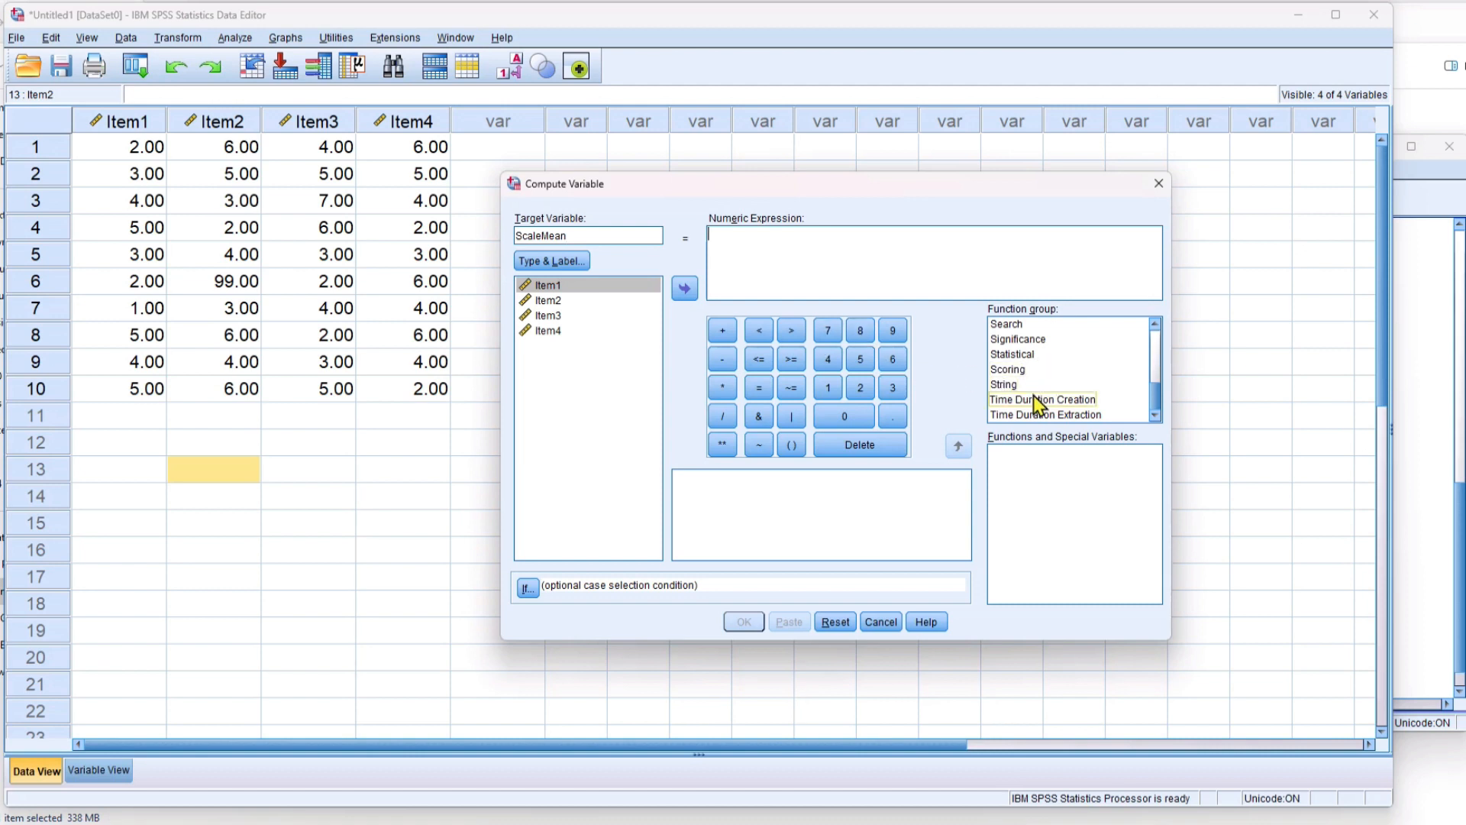
{"action": "scroll", "coordinate": [1034, 396], "scroll_direction": "up", "scroll_amount": 2}
{"action": "scroll", "coordinate": [1028, 394], "scroll_direction": "down", "scroll_amount": 1}
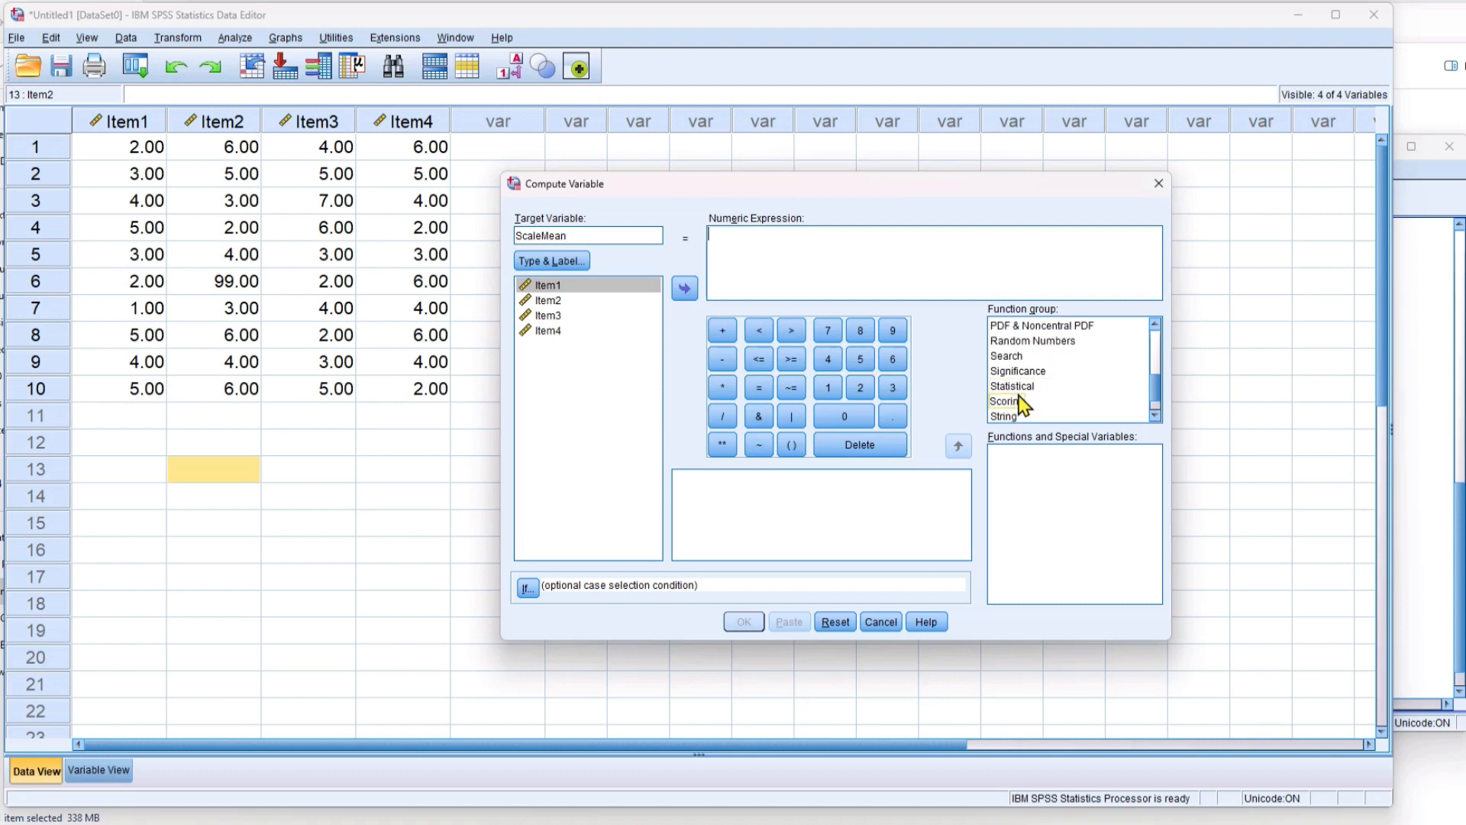
{"action": "left_click", "coordinate": [1012, 388]}
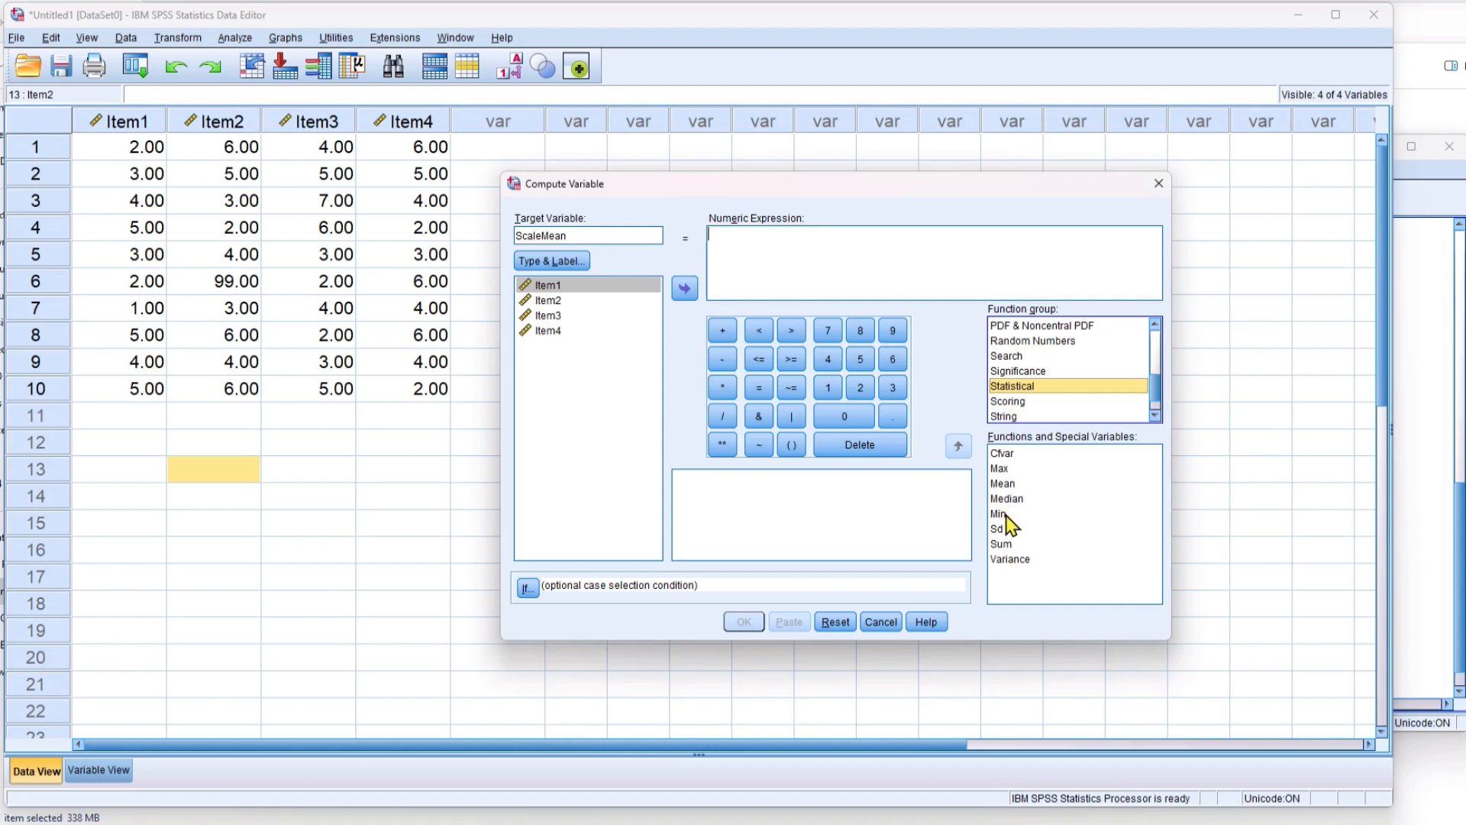
{"action": "left_click", "coordinate": [1007, 484]}
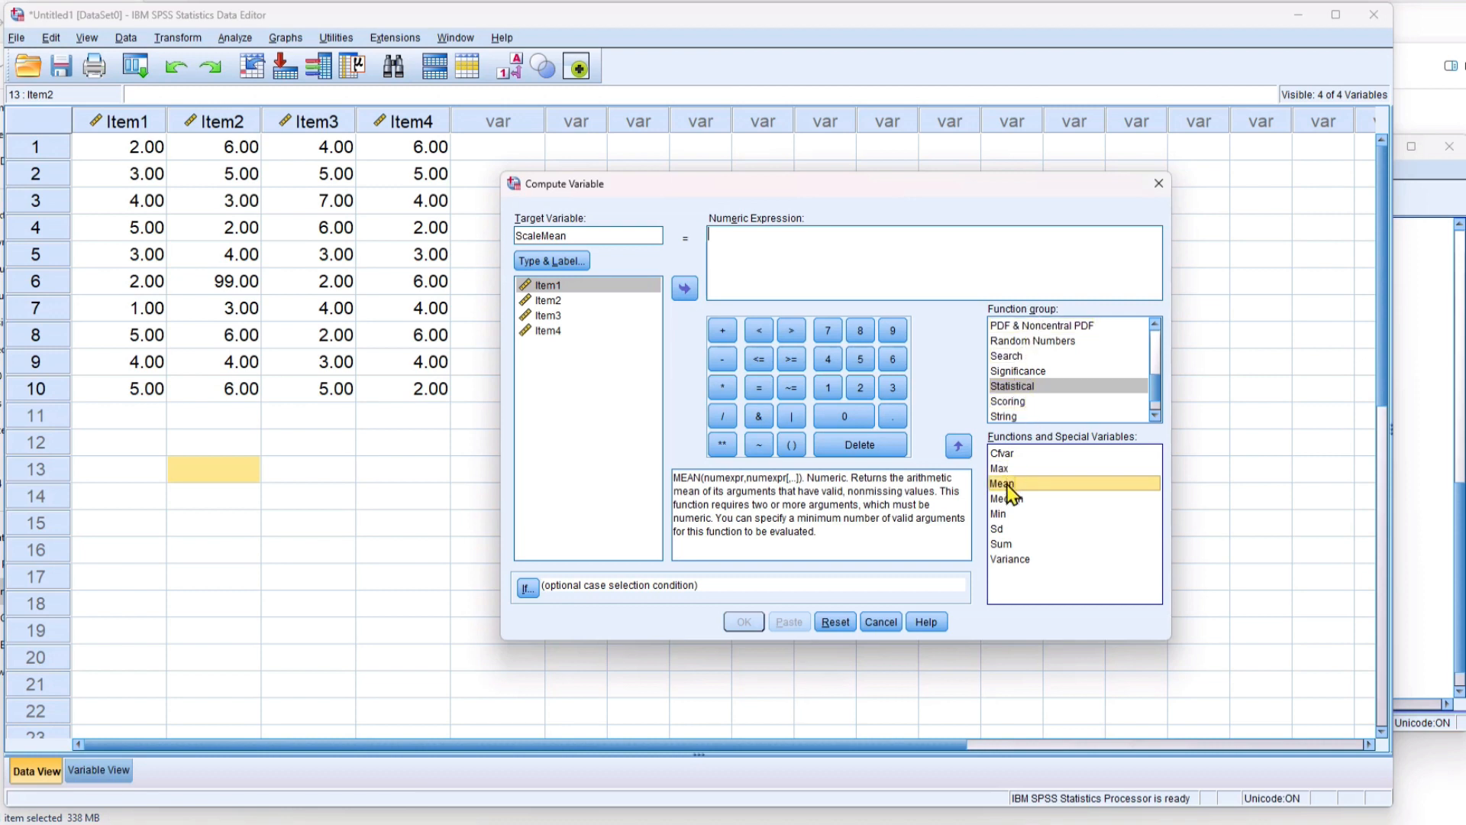
{"action": "left_click", "coordinate": [958, 445]}
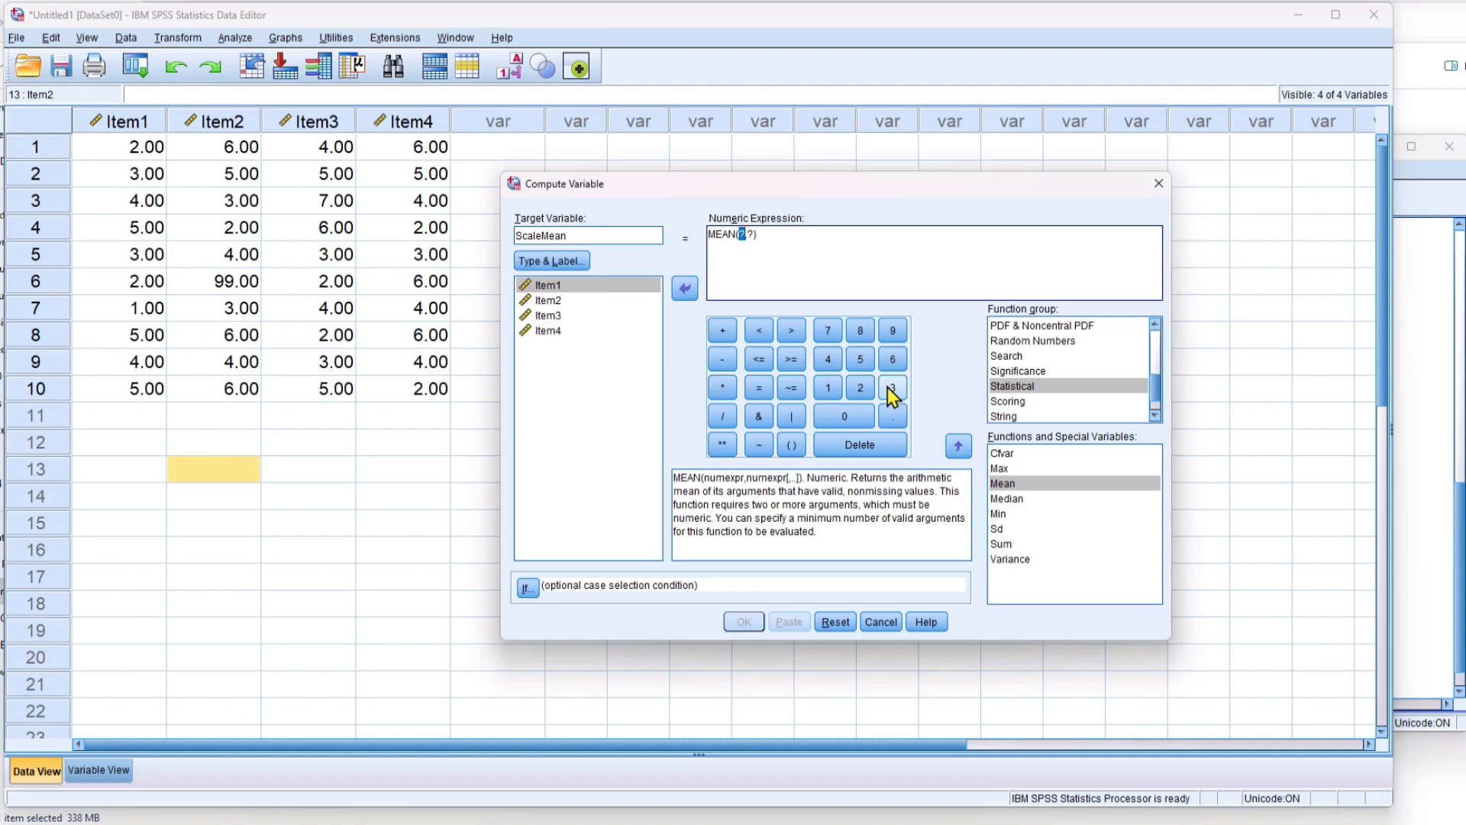
Complete the expression as MEAN(Item1,Item2,Item3,Item4) and compute the new variable
{"action": "left_click", "coordinate": [587, 288]}
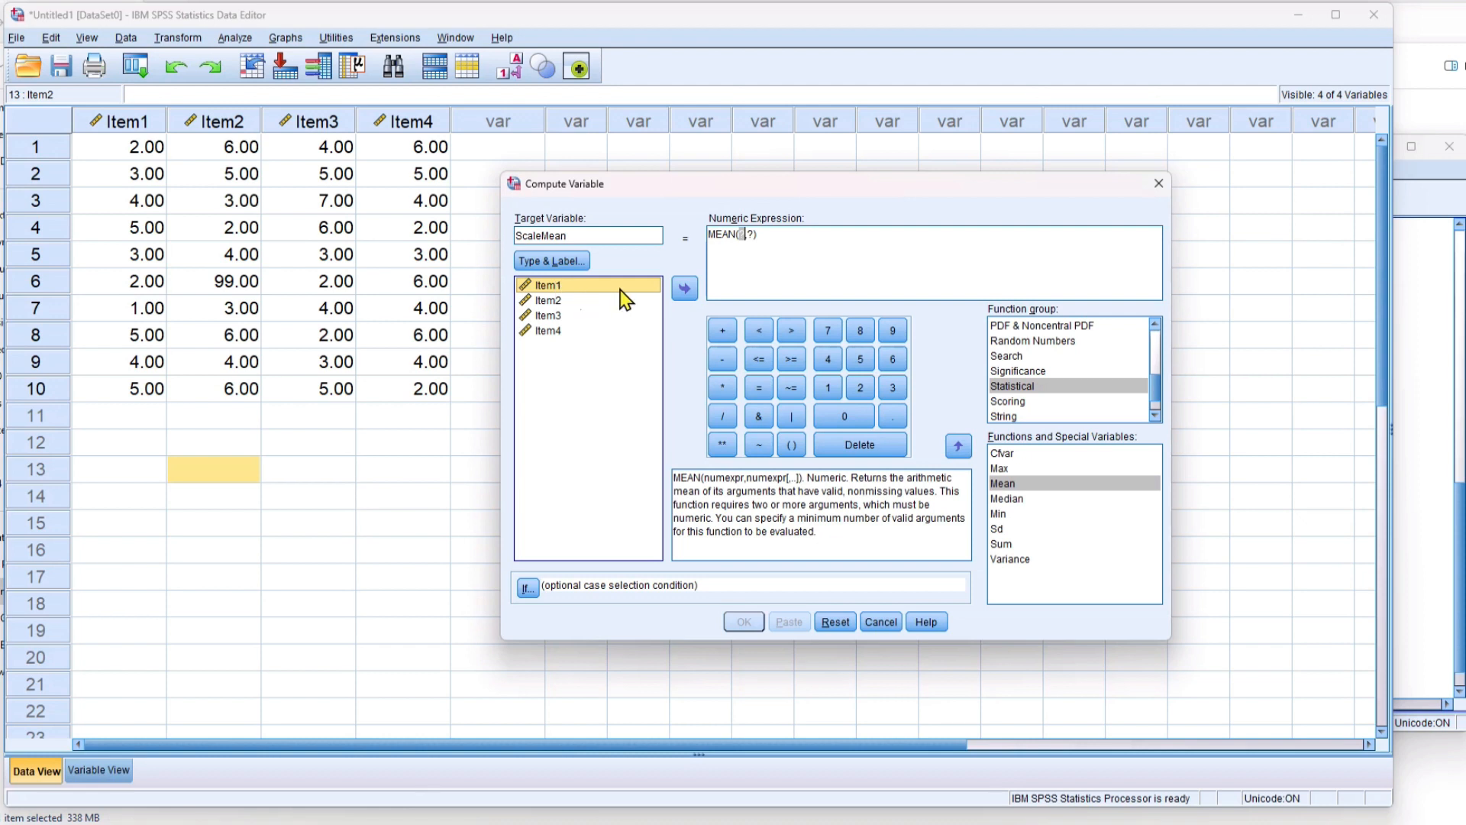
{"action": "left_click", "coordinate": [679, 294]}
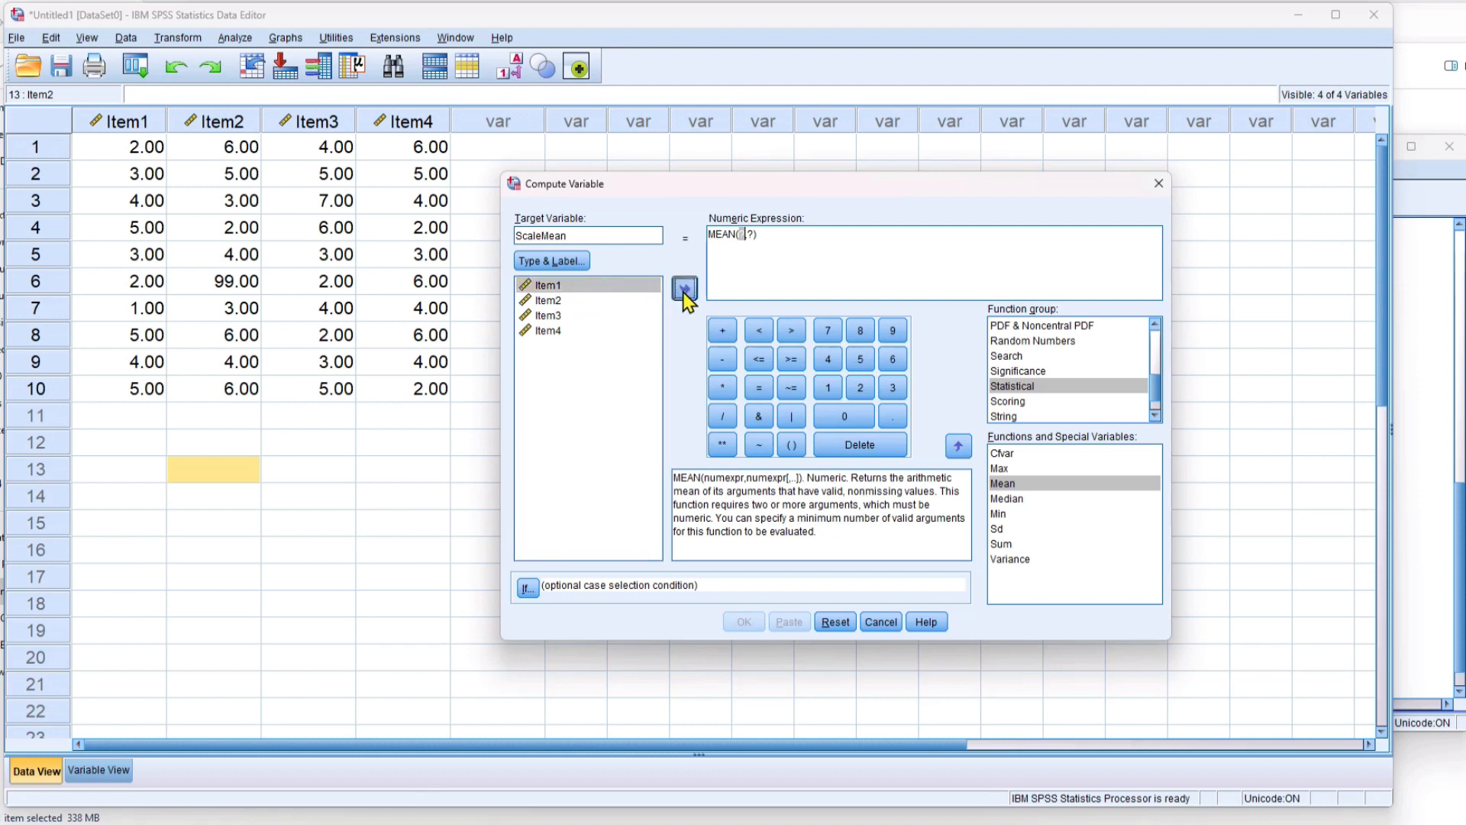
{"action": "double_click", "coordinate": [771, 234]}
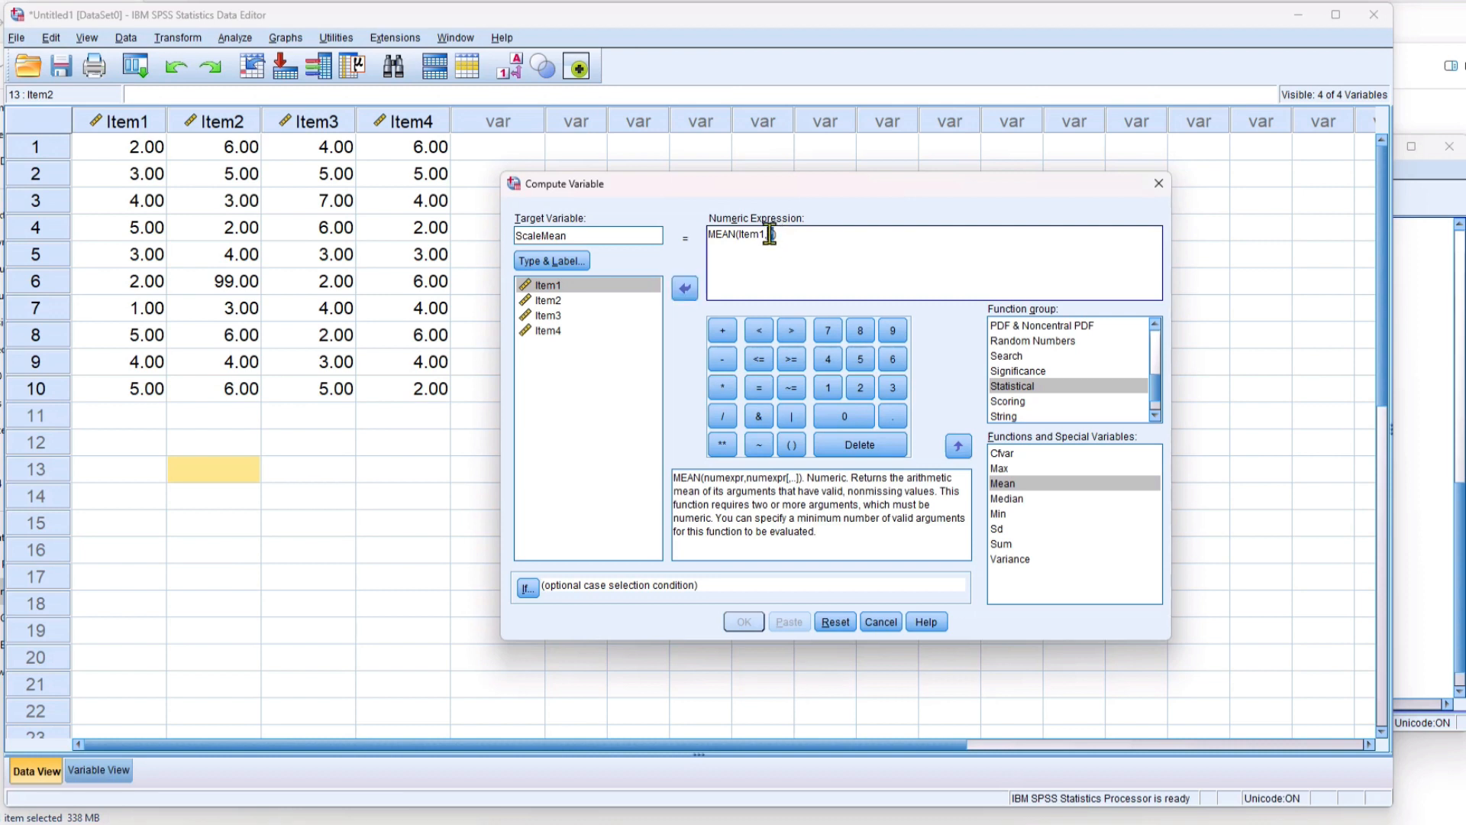
{"action": "left_click", "coordinate": [569, 302]}
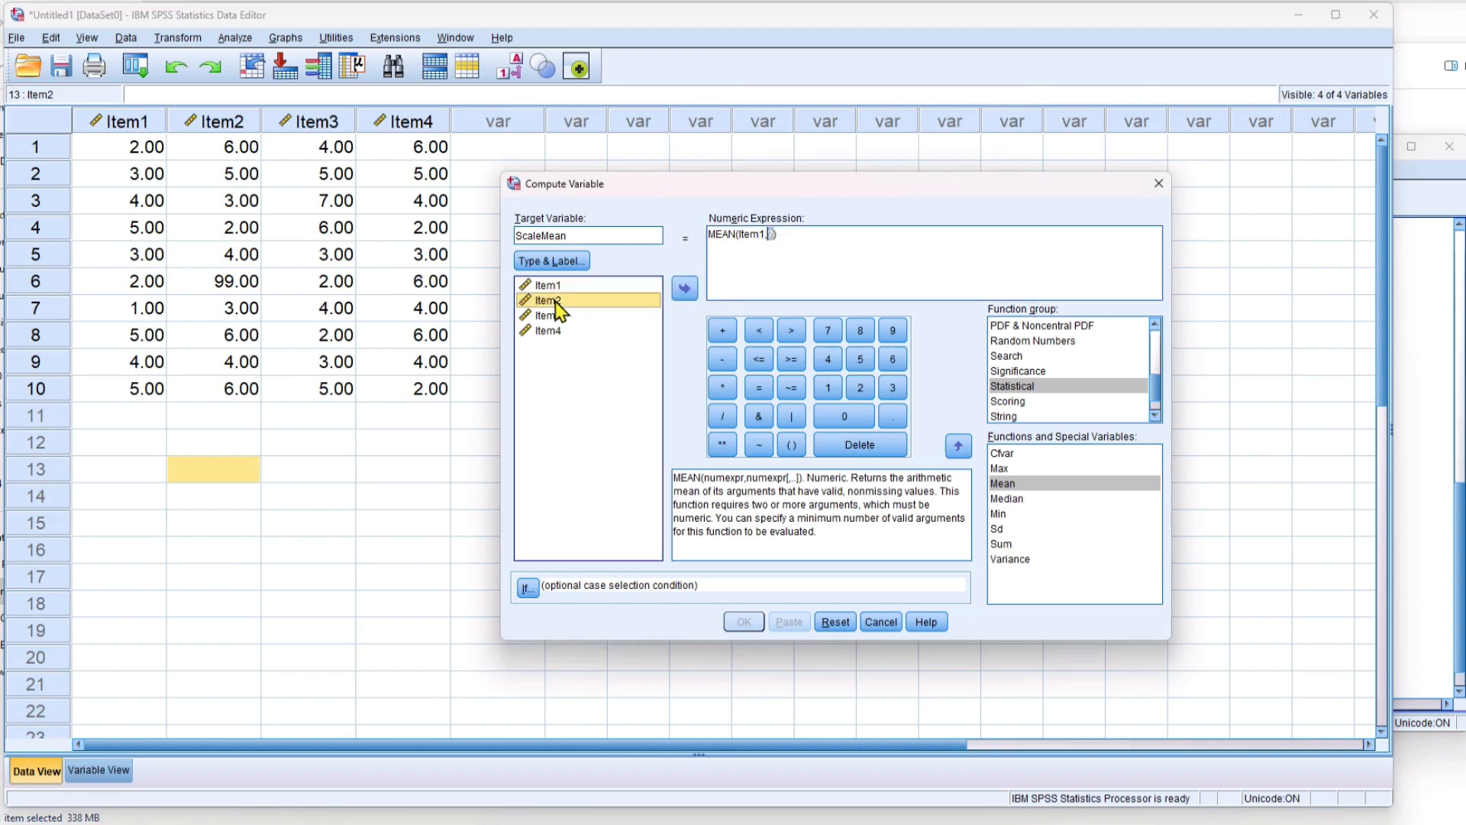
{"action": "left_click", "coordinate": [685, 288]}
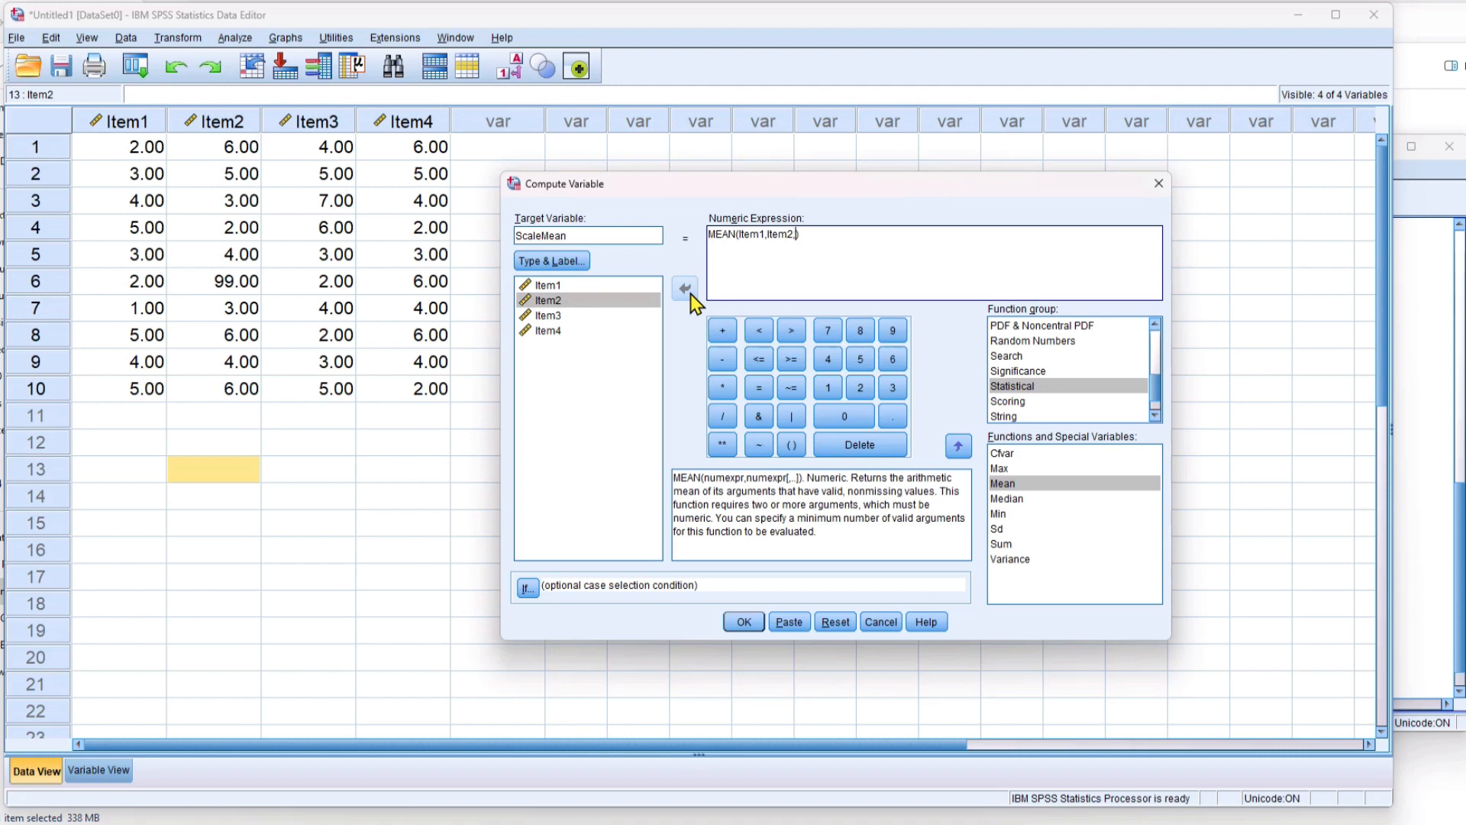
{"action": "left_click", "coordinate": [569, 316]}
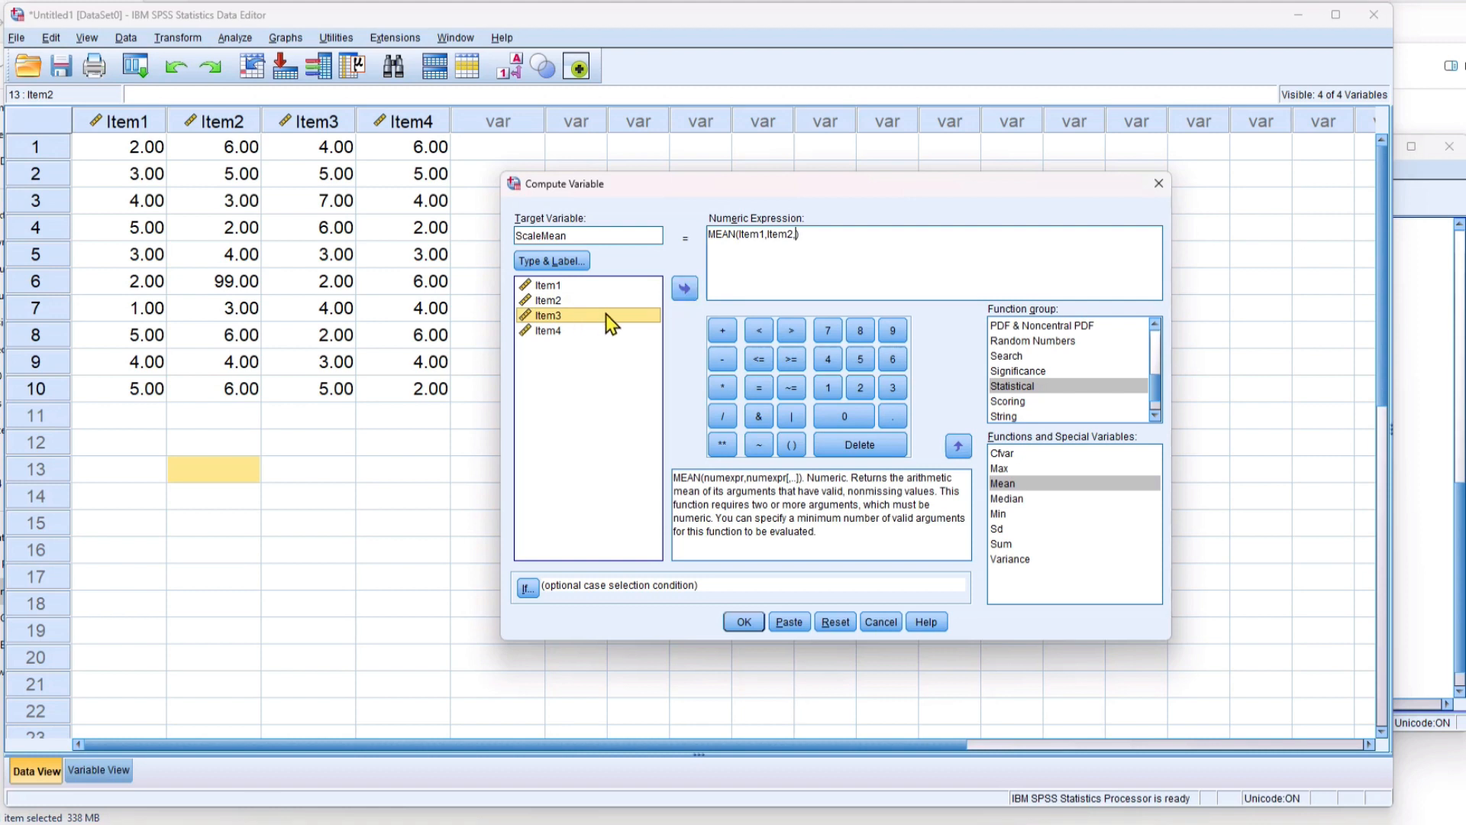
{"action": "left_click", "coordinate": [686, 288]}
{"action": "left_click", "coordinate": [563, 331]}
{"action": "left_click", "coordinate": [680, 294]}
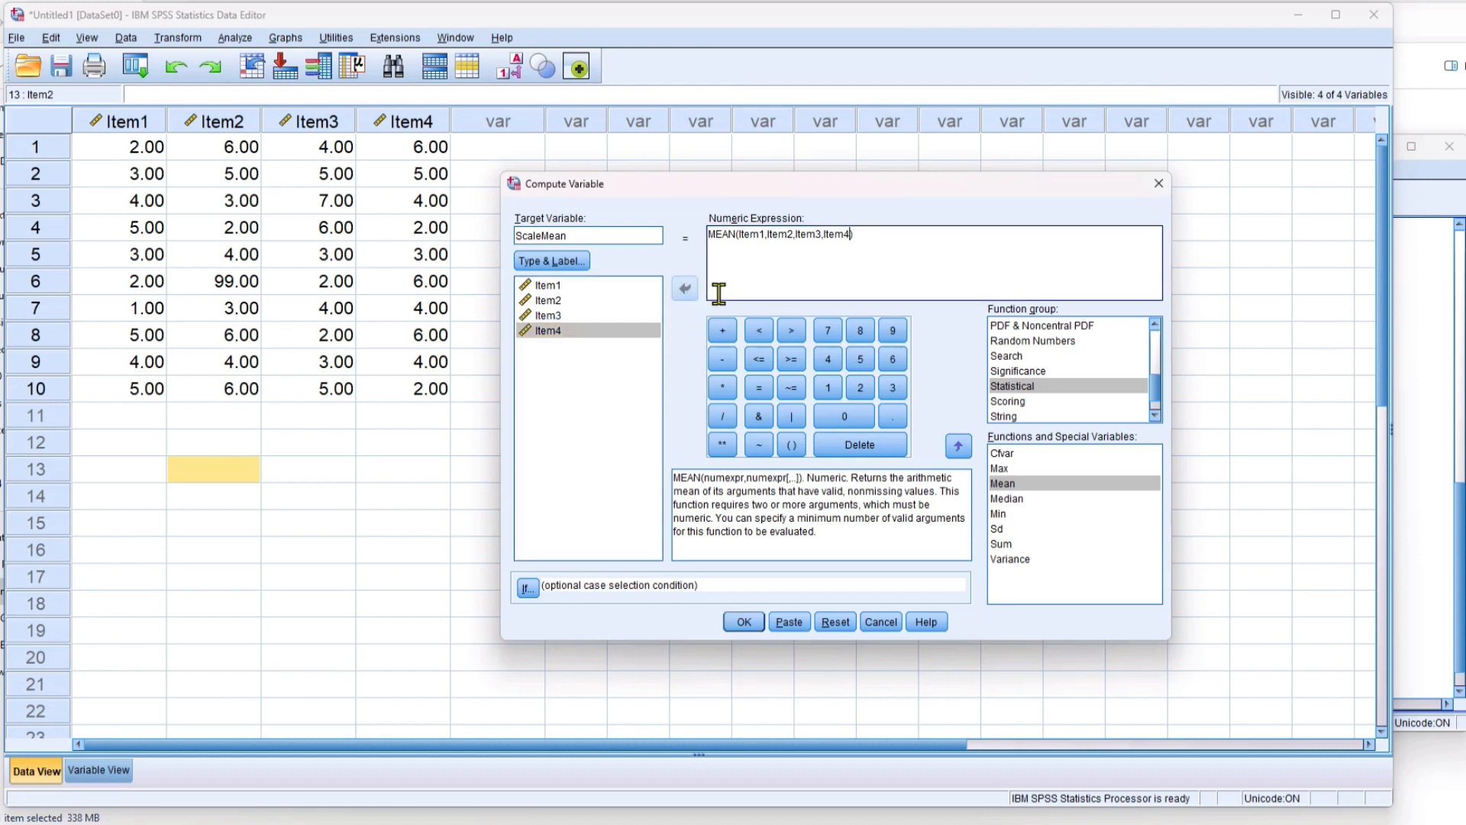
{"action": "left_click", "coordinate": [745, 622]}
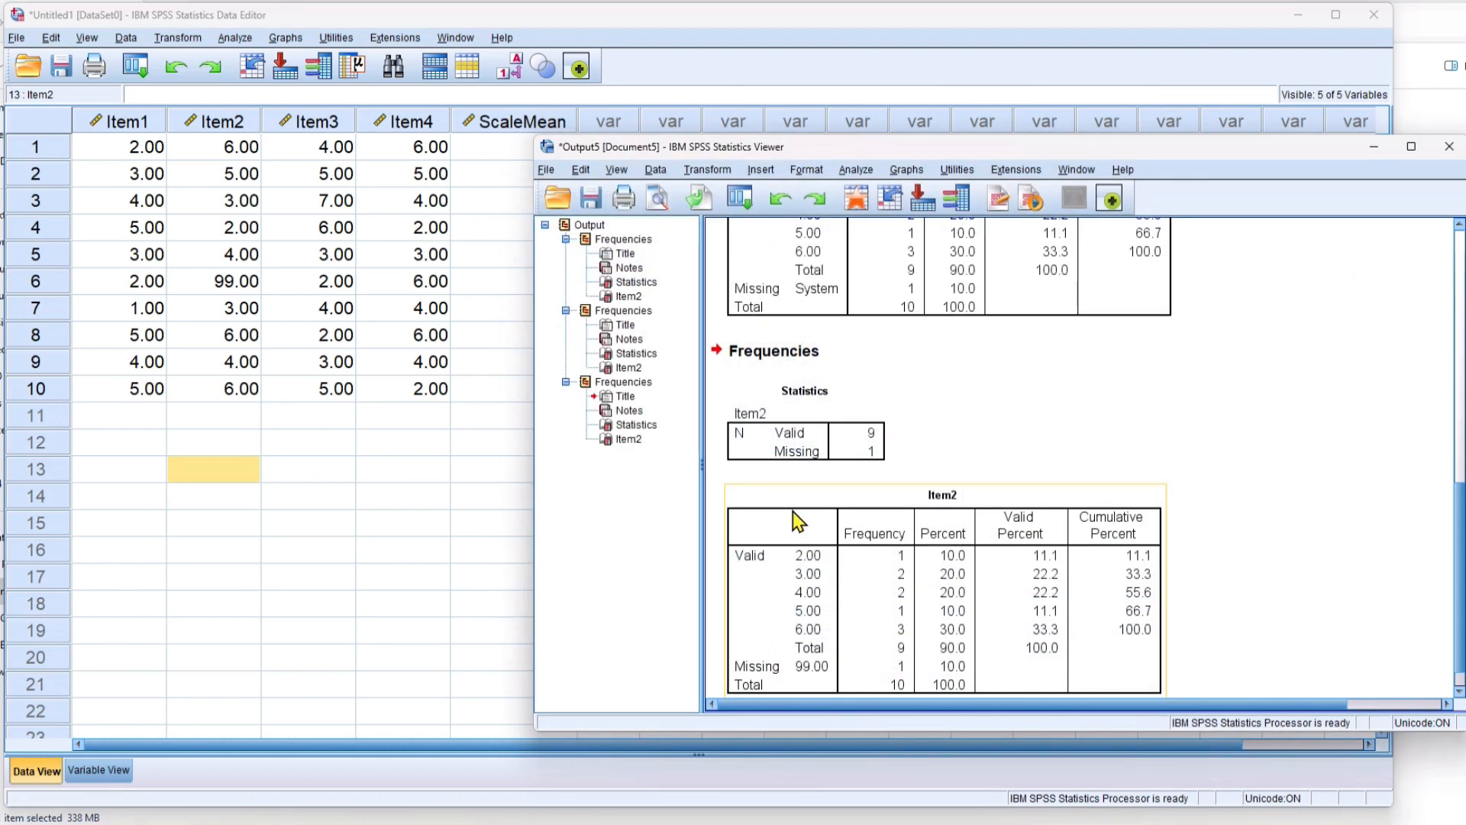
Return to the data and examine the ScaleMean values alongside the four item responses of case 1
{"action": "left_click", "coordinate": [481, 505]}
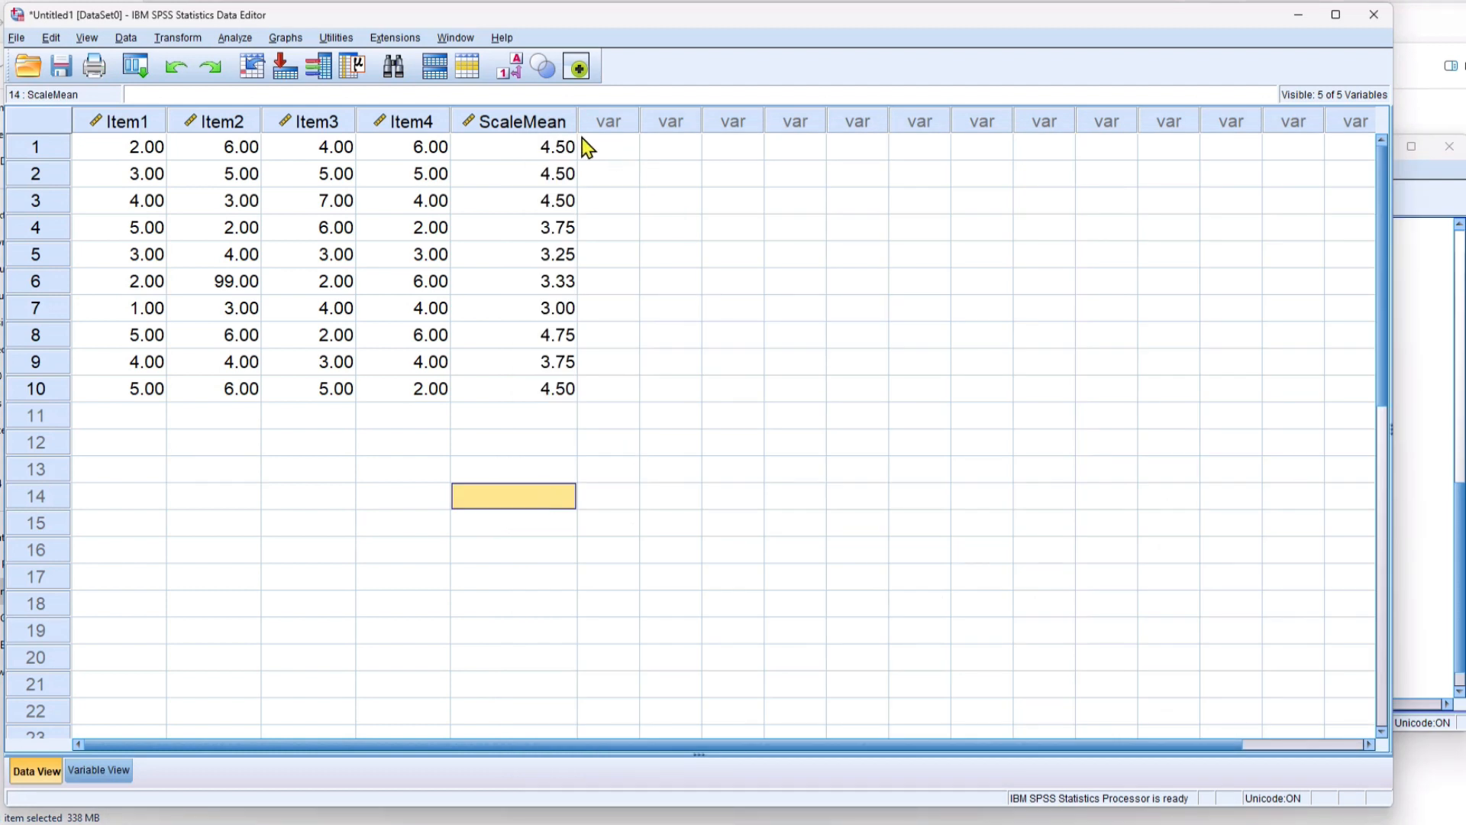
{"action": "left_click", "coordinate": [540, 148]}
{"action": "left_click_drag", "start_coordinate": [536, 148], "coordinate": [542, 389]}
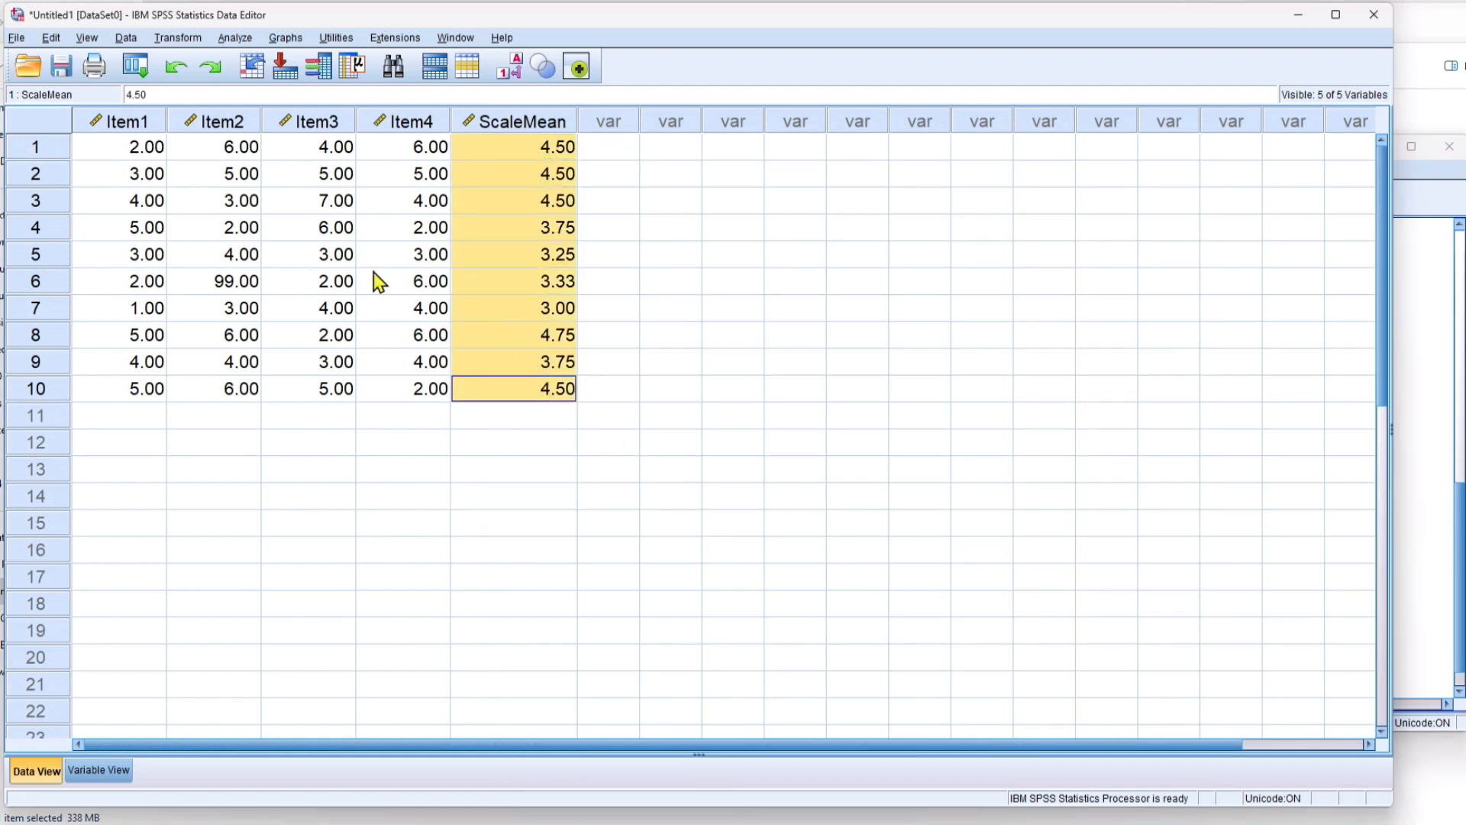
{"action": "left_click_drag", "start_coordinate": [149, 160], "coordinate": [412, 146]}
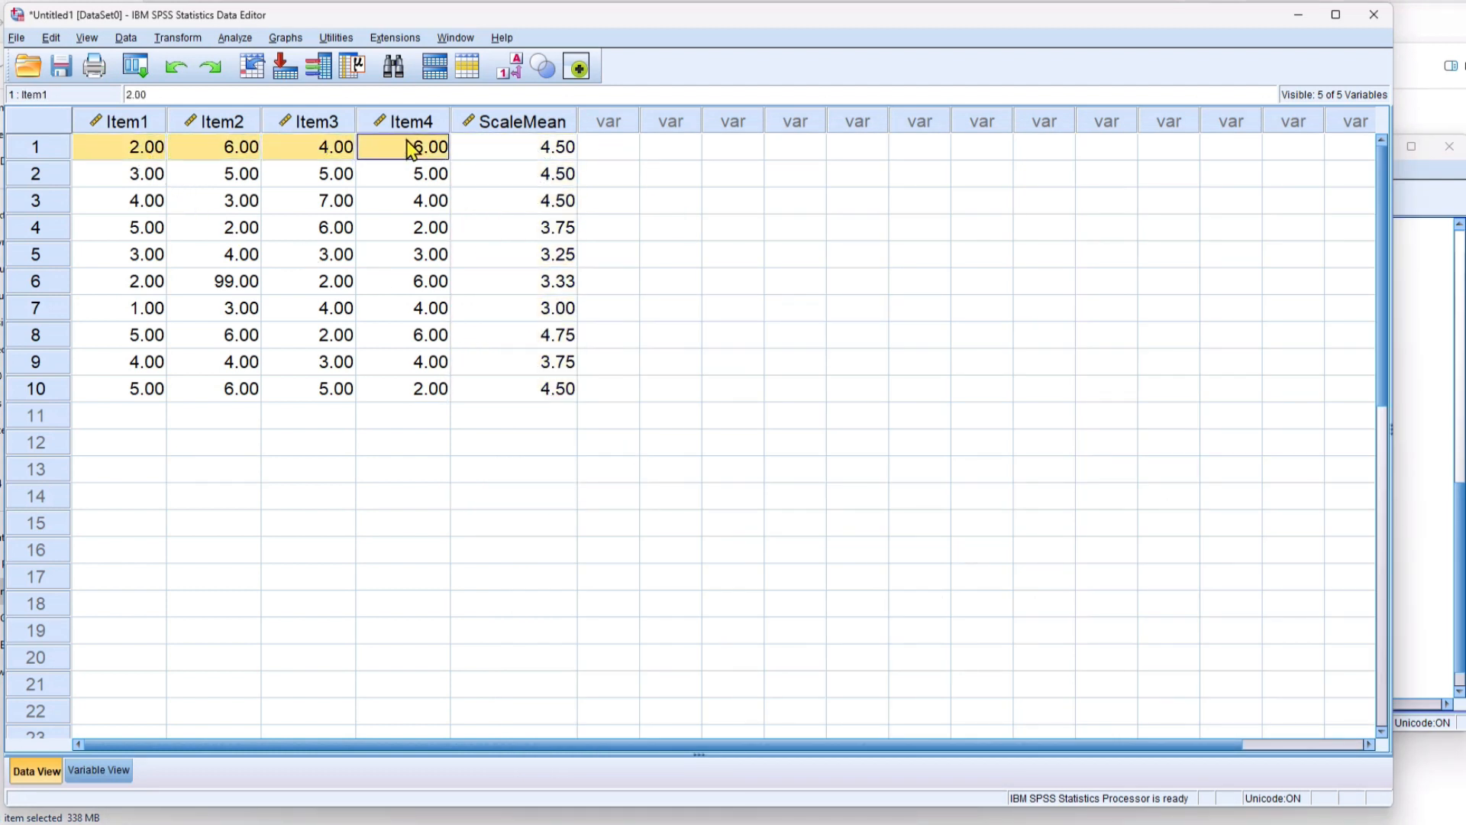
Clear the Item2 response in case 6 and delete the ScaleMean variable from the dataset
{"action": "left_click", "coordinate": [217, 283]}
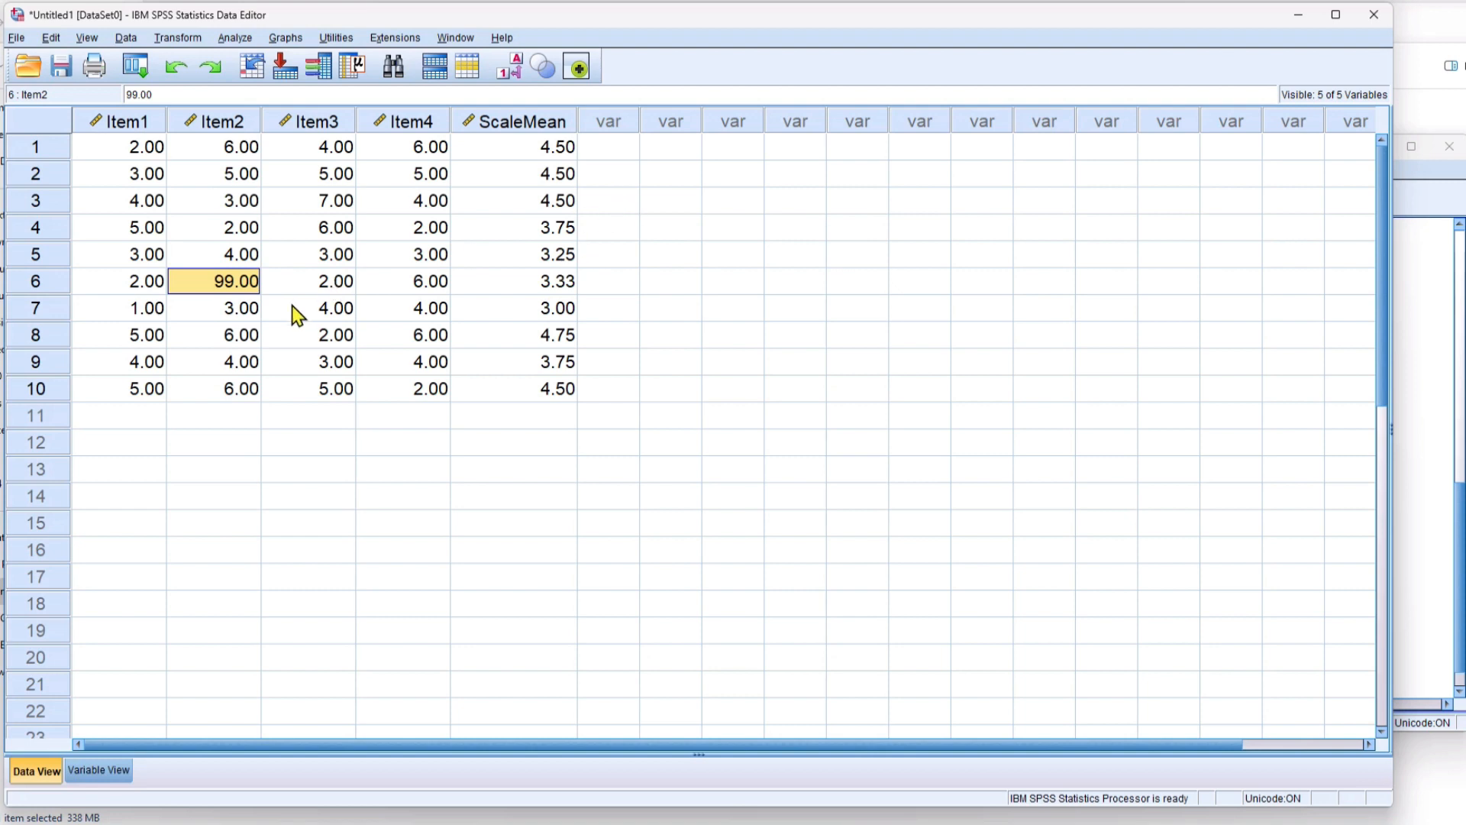
{"action": "key", "text": "Delete"}
{"action": "left_click", "coordinate": [256, 419]}
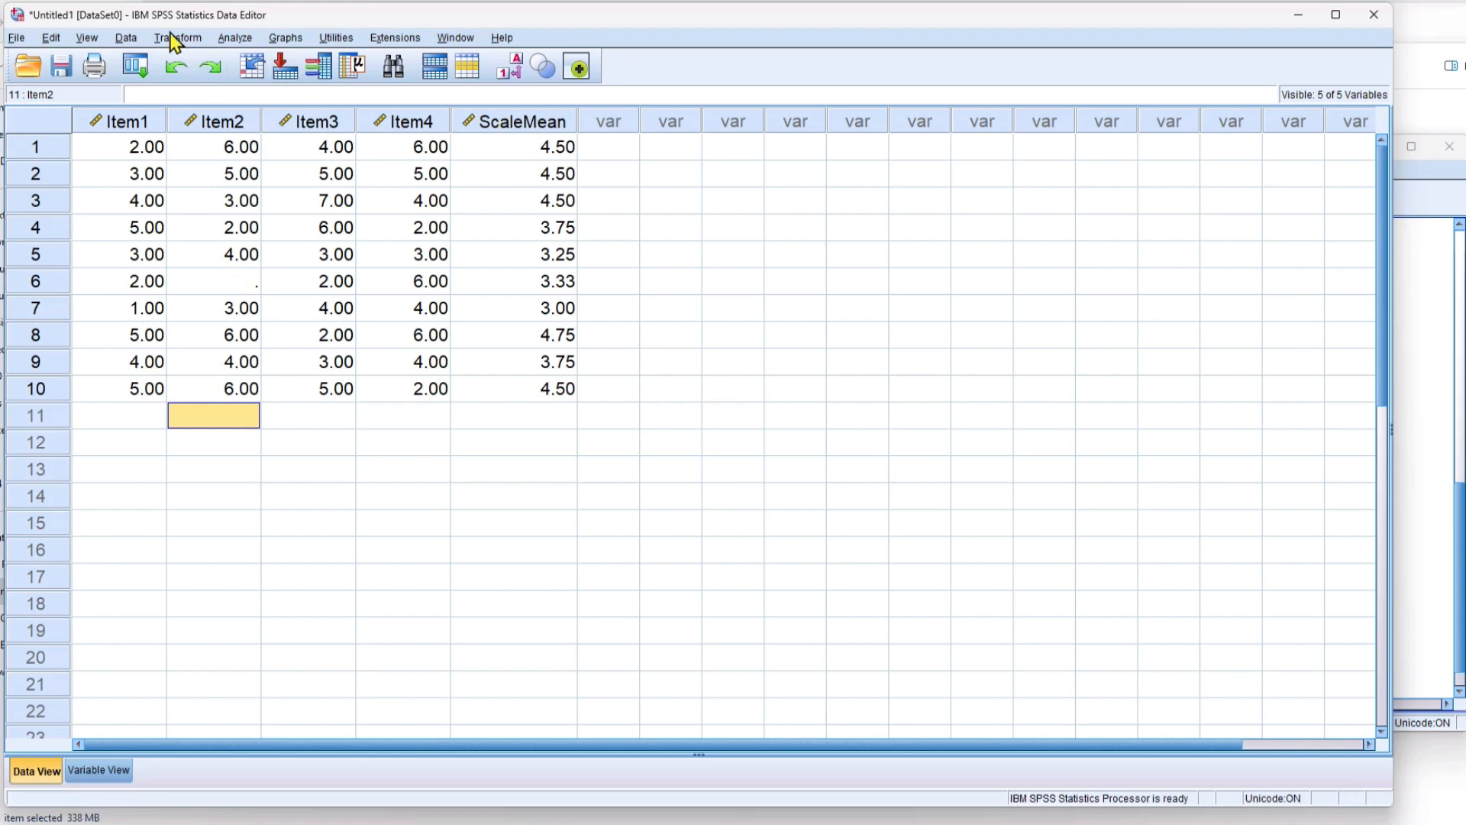
{"action": "left_click", "coordinate": [518, 131]}
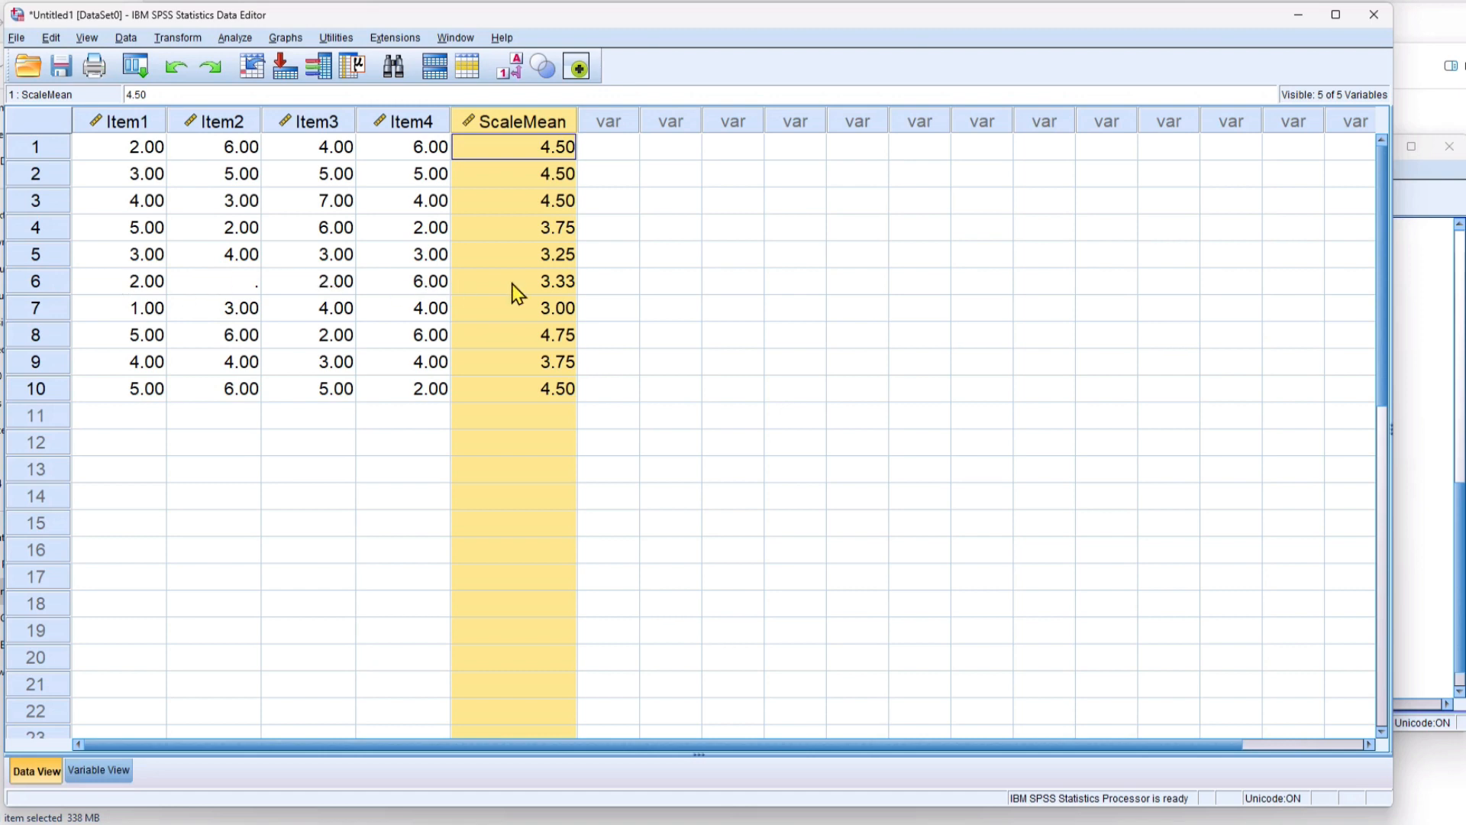
{"action": "key", "text": "Delete"}
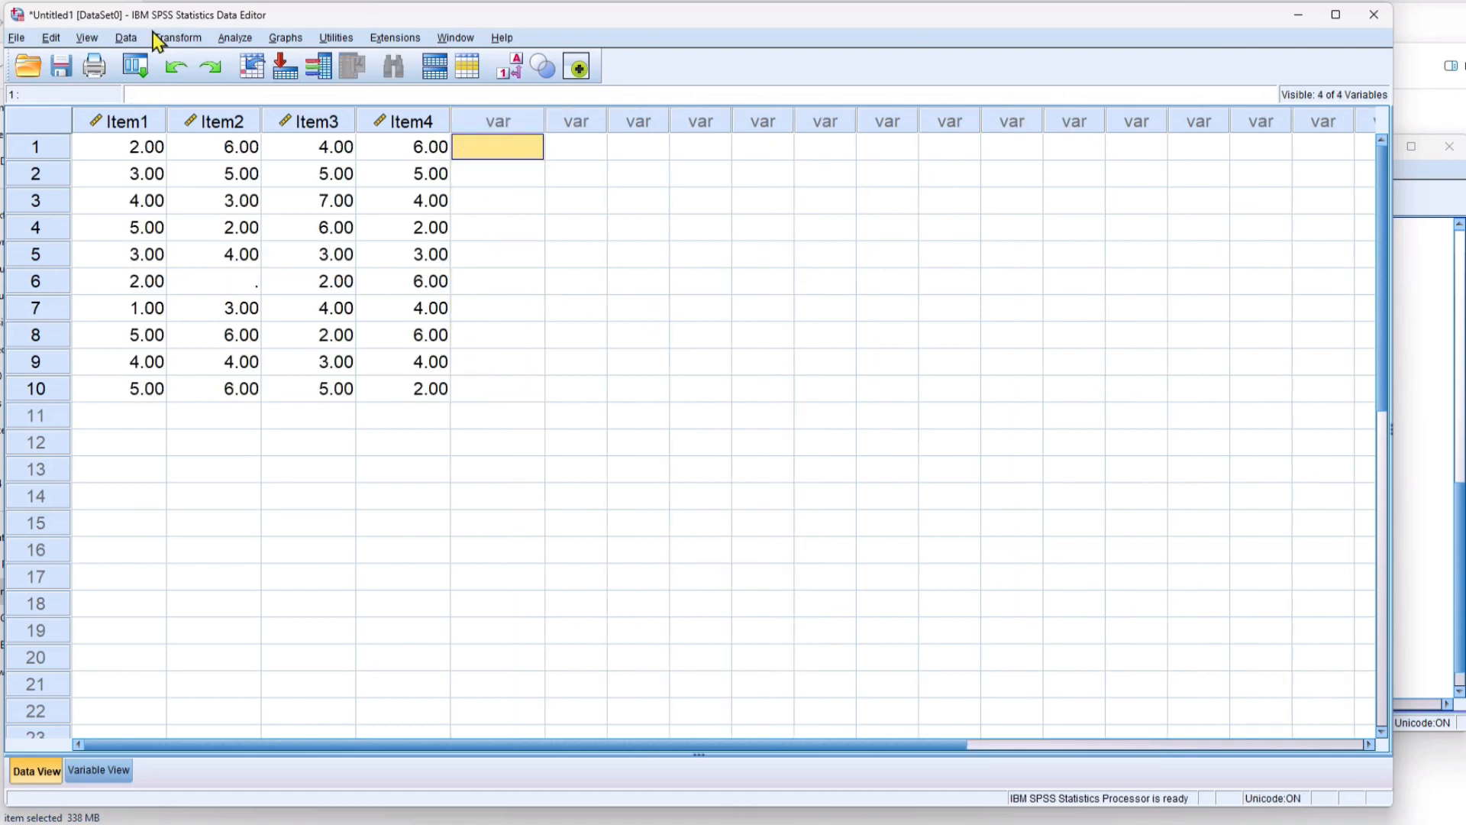
Recompute ScaleMean as MEAN(Item1,Item2,Item3,Item4) and check the case 6 mean against its blank Item2 response
{"action": "left_click", "coordinate": [178, 42]}
{"action": "left_click", "coordinate": [187, 58]}
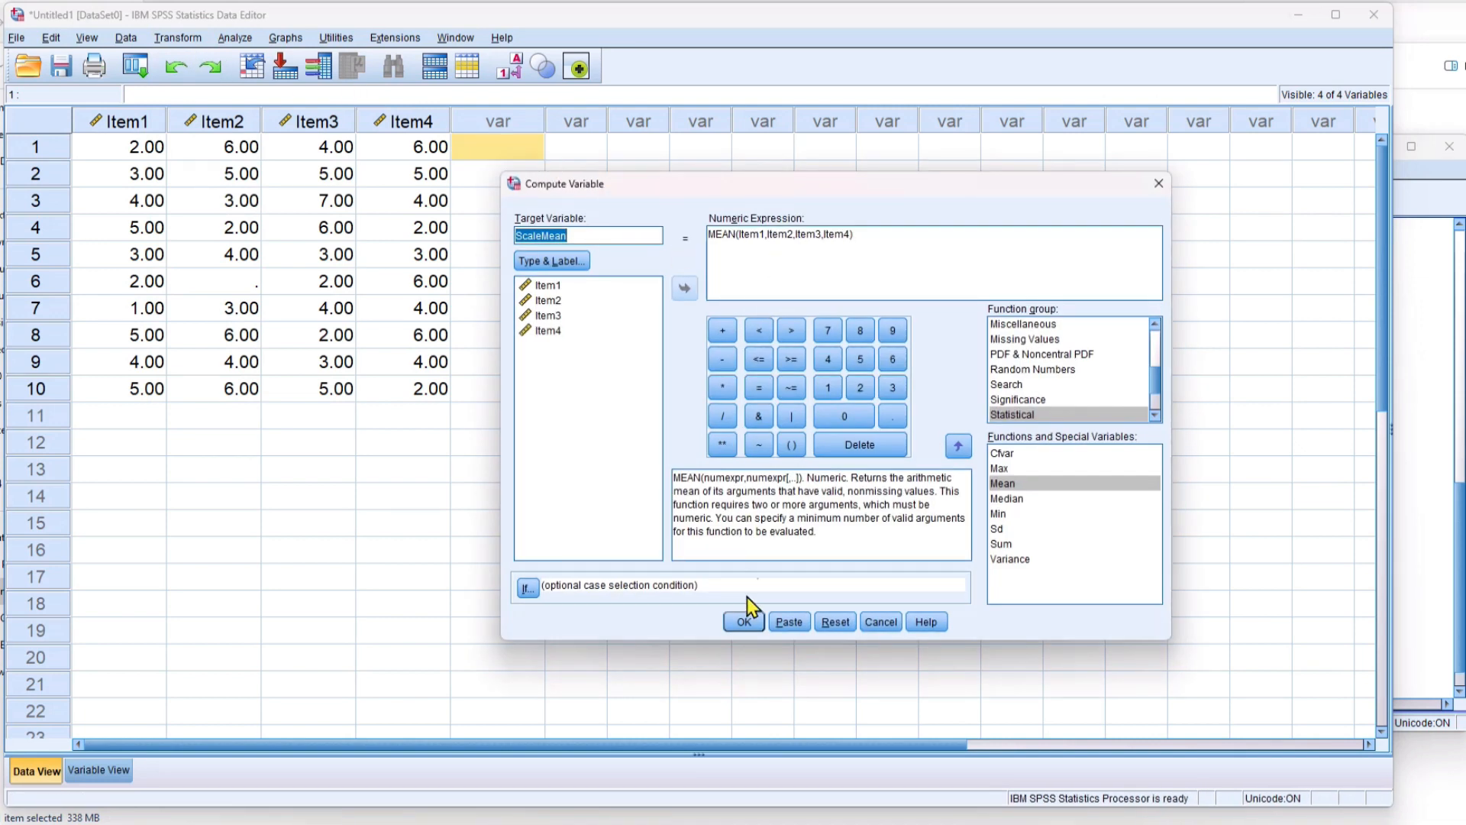
{"action": "left_click", "coordinate": [745, 622]}
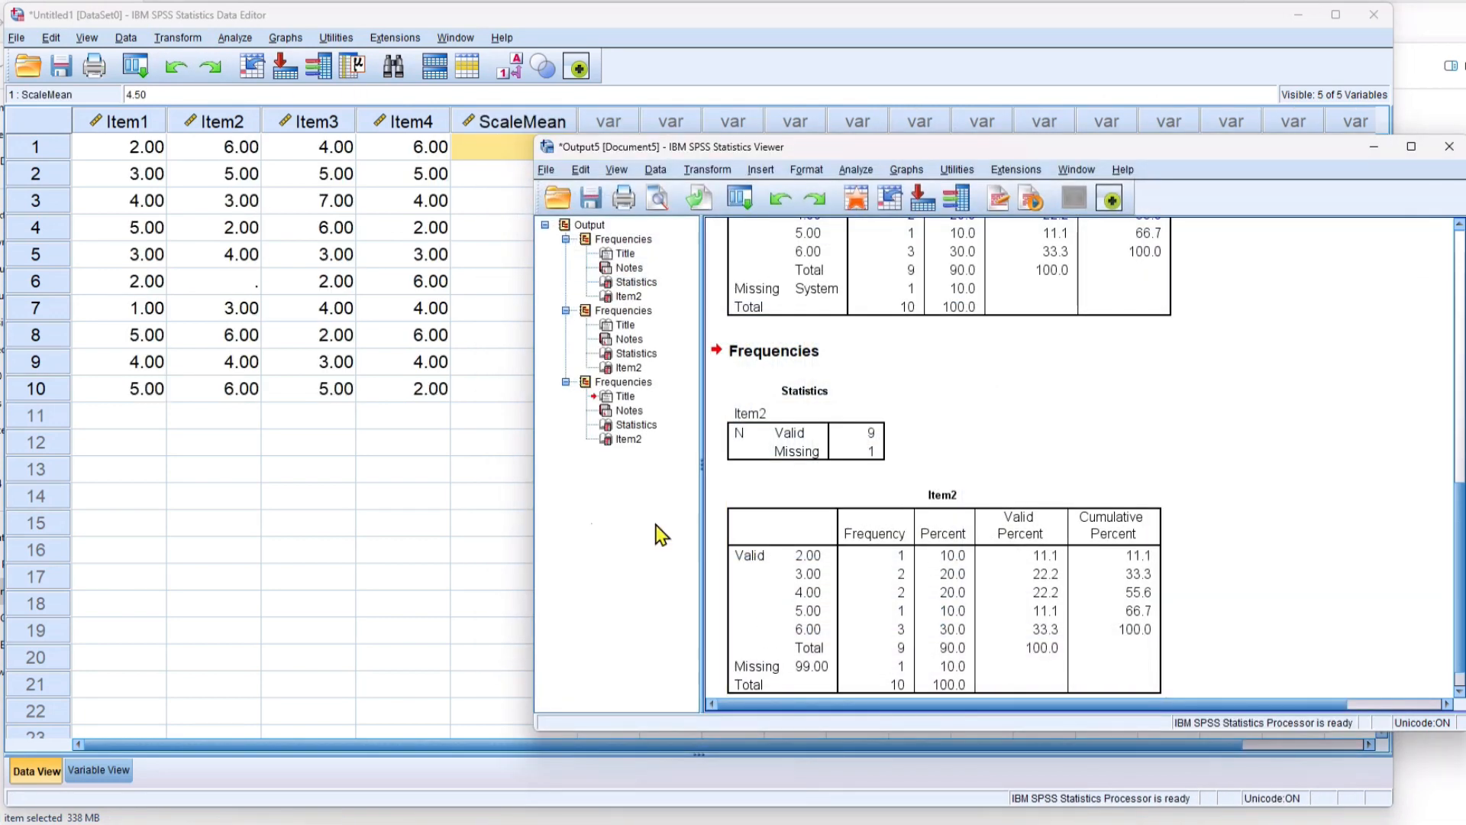
{"action": "left_click", "coordinate": [470, 529]}
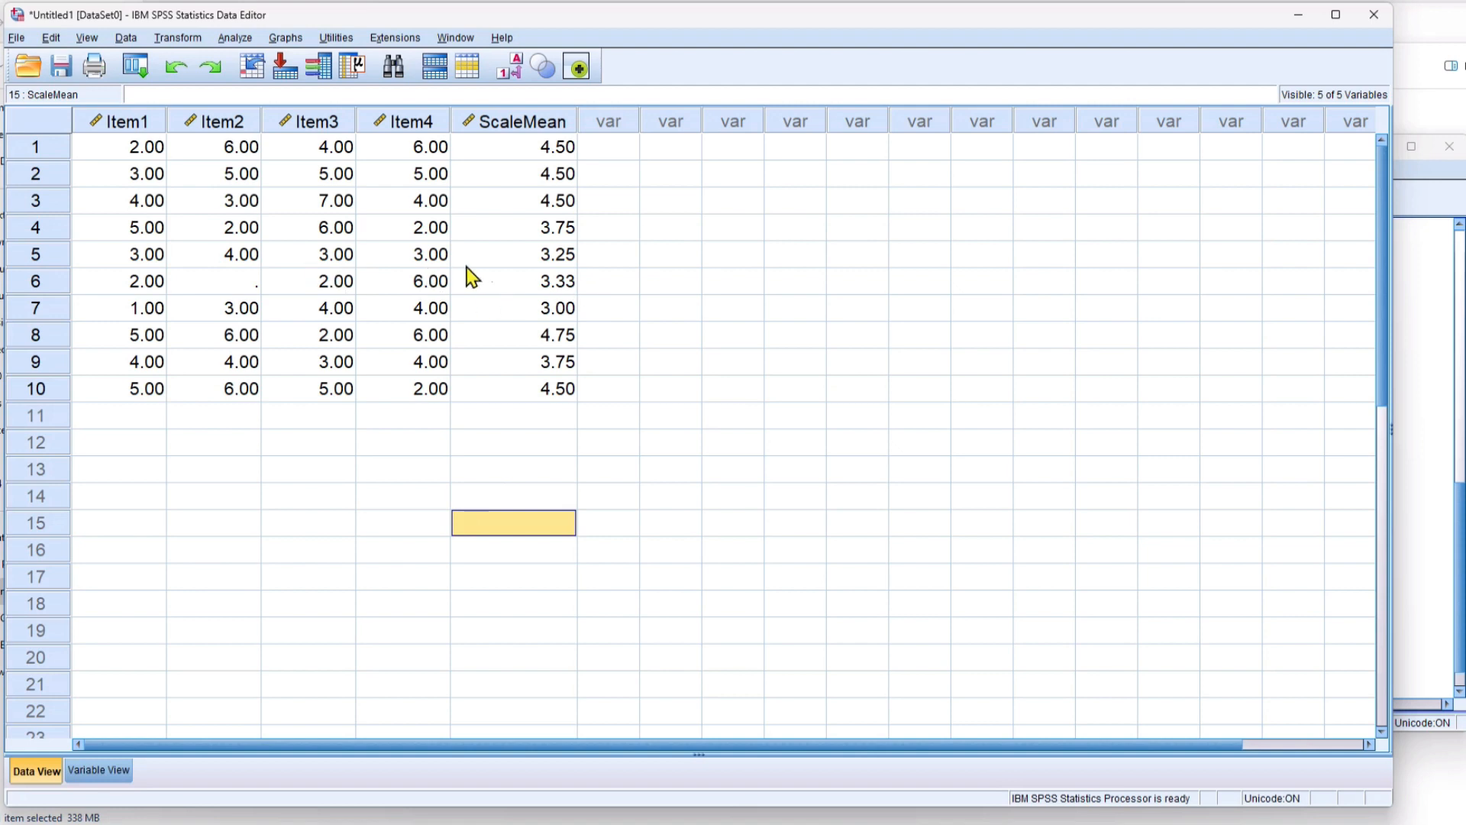
{"action": "left_click", "coordinate": [490, 280]}
{"action": "left_click", "coordinate": [219, 286]}
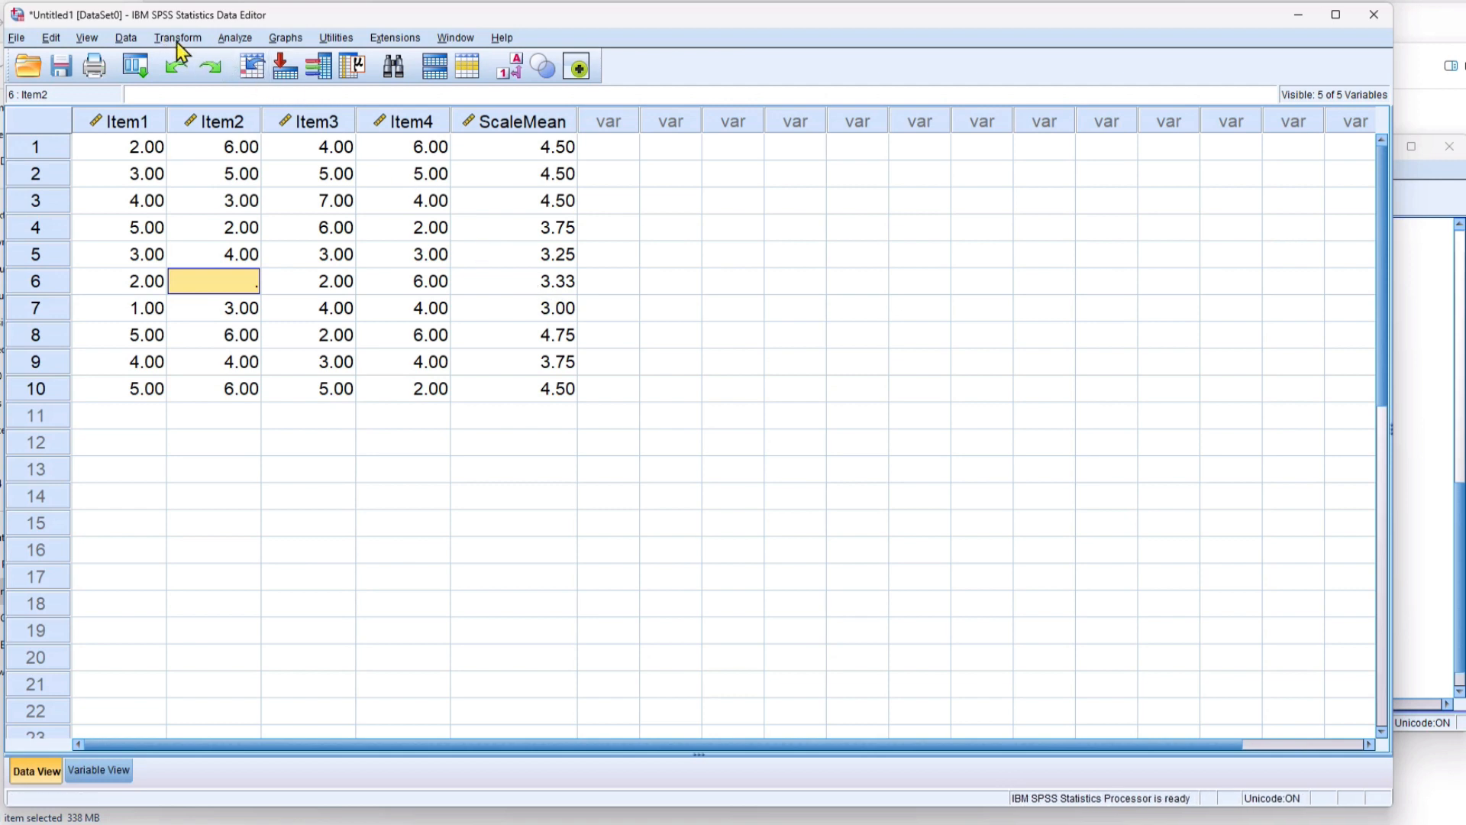
Set up another computed variable with the target name ScaleMean2 and clear the existing MEAN formula from the numeric expression
{"action": "left_click", "coordinate": [508, 122]}
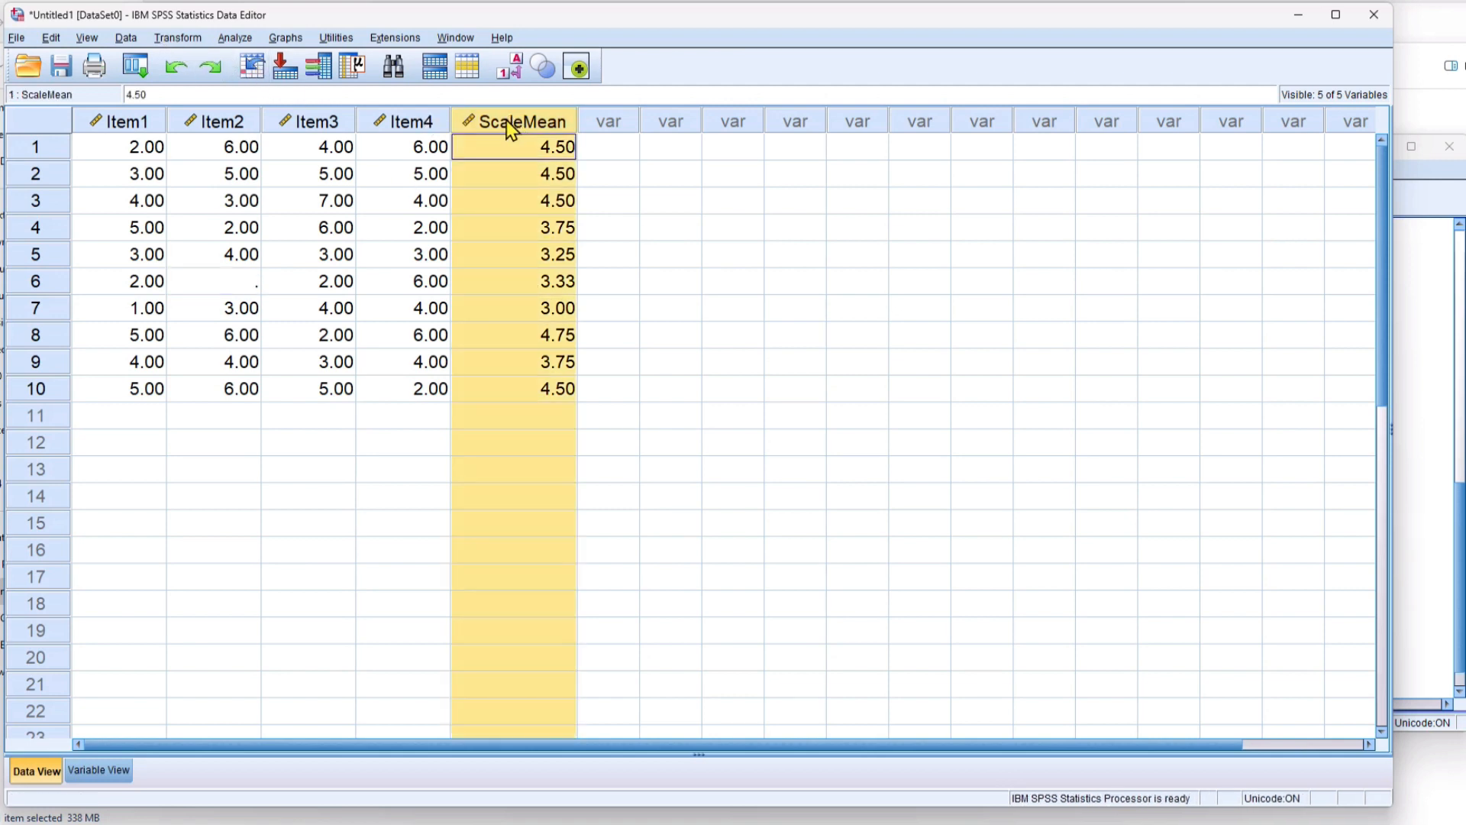
{"action": "left_click", "coordinate": [172, 41]}
{"action": "left_click", "coordinate": [191, 57]}
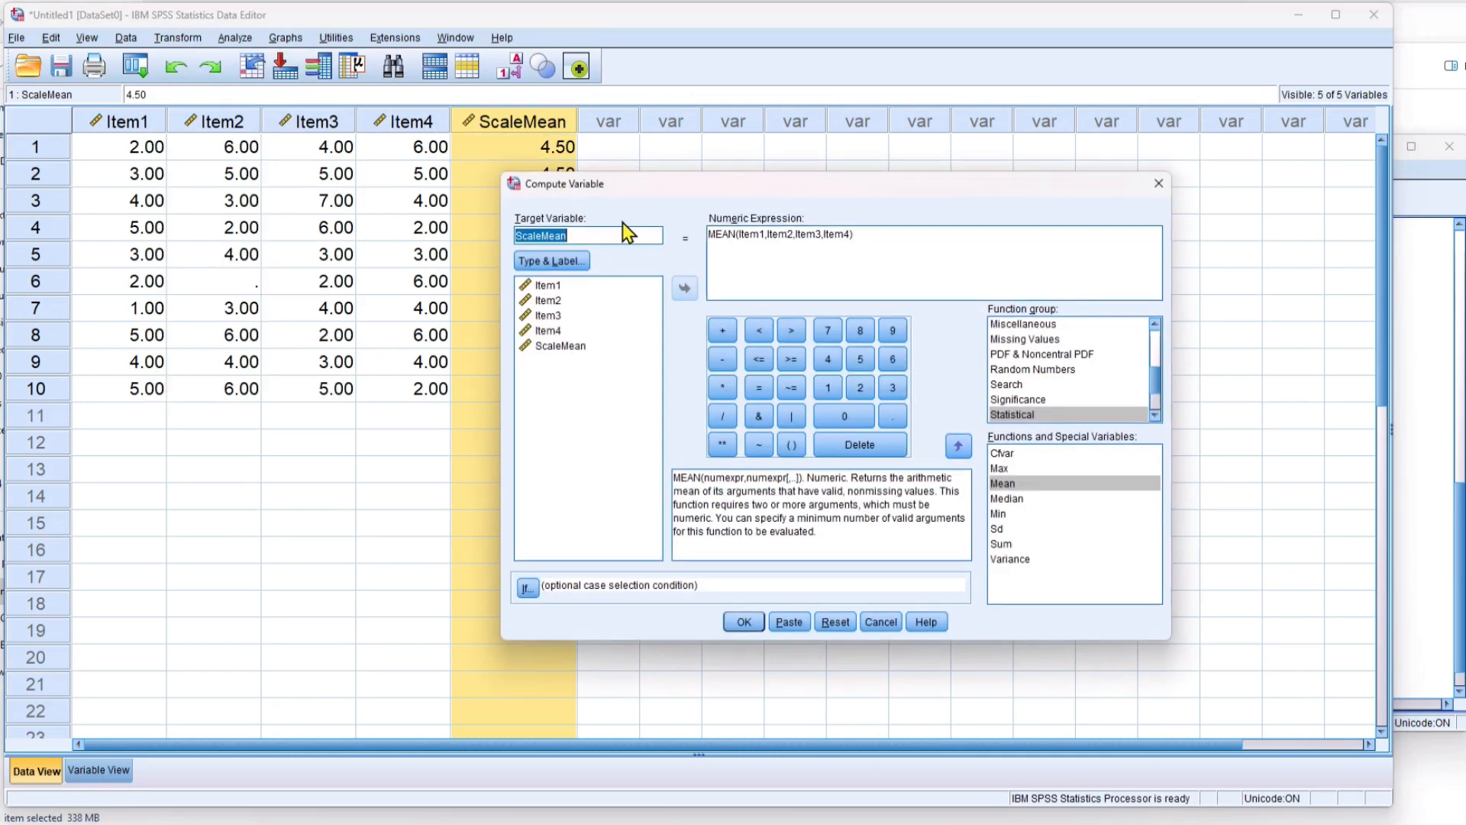
{"action": "left_click", "coordinate": [589, 236]}
{"action": "type", "text": "2"}
{"action": "left_click_drag", "start_coordinate": [888, 236], "coordinate": [714, 236]}
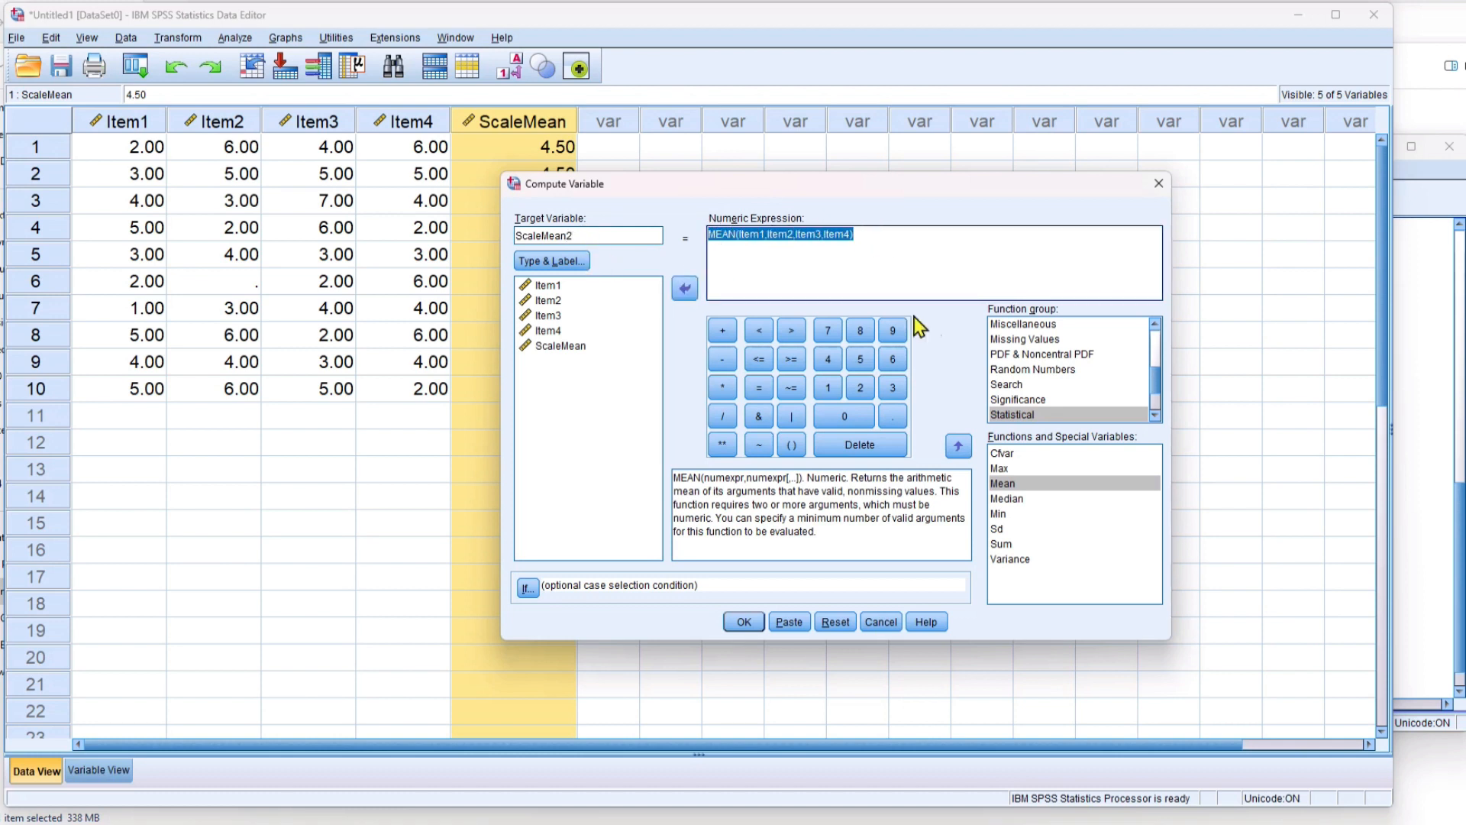
{"action": "key", "text": "Delete"}
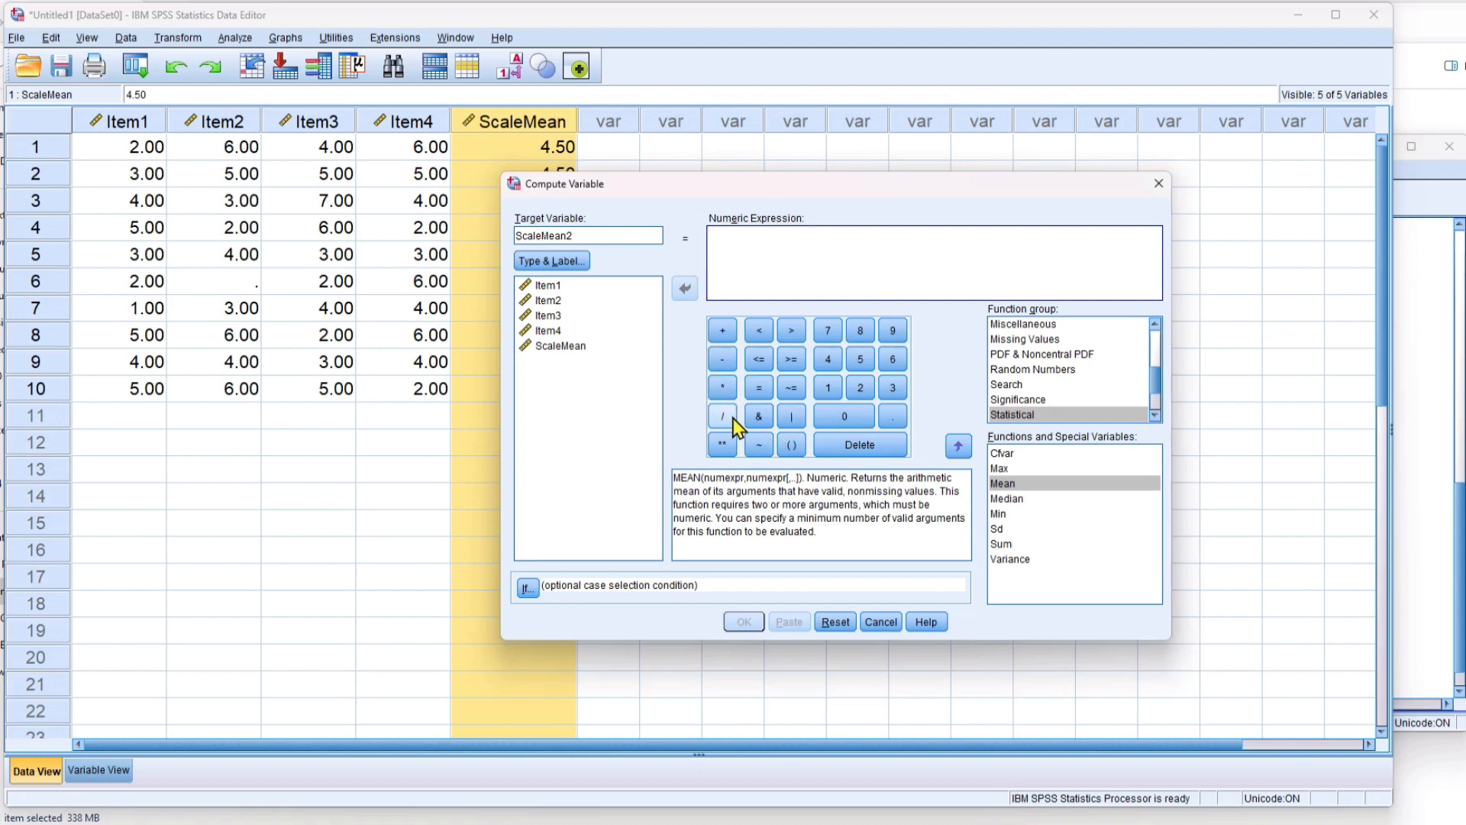
Begin the numeric expression with a bracketed sum of Item1 and Item2, followed by another plus sign
{"action": "left_click", "coordinate": [791, 446]}
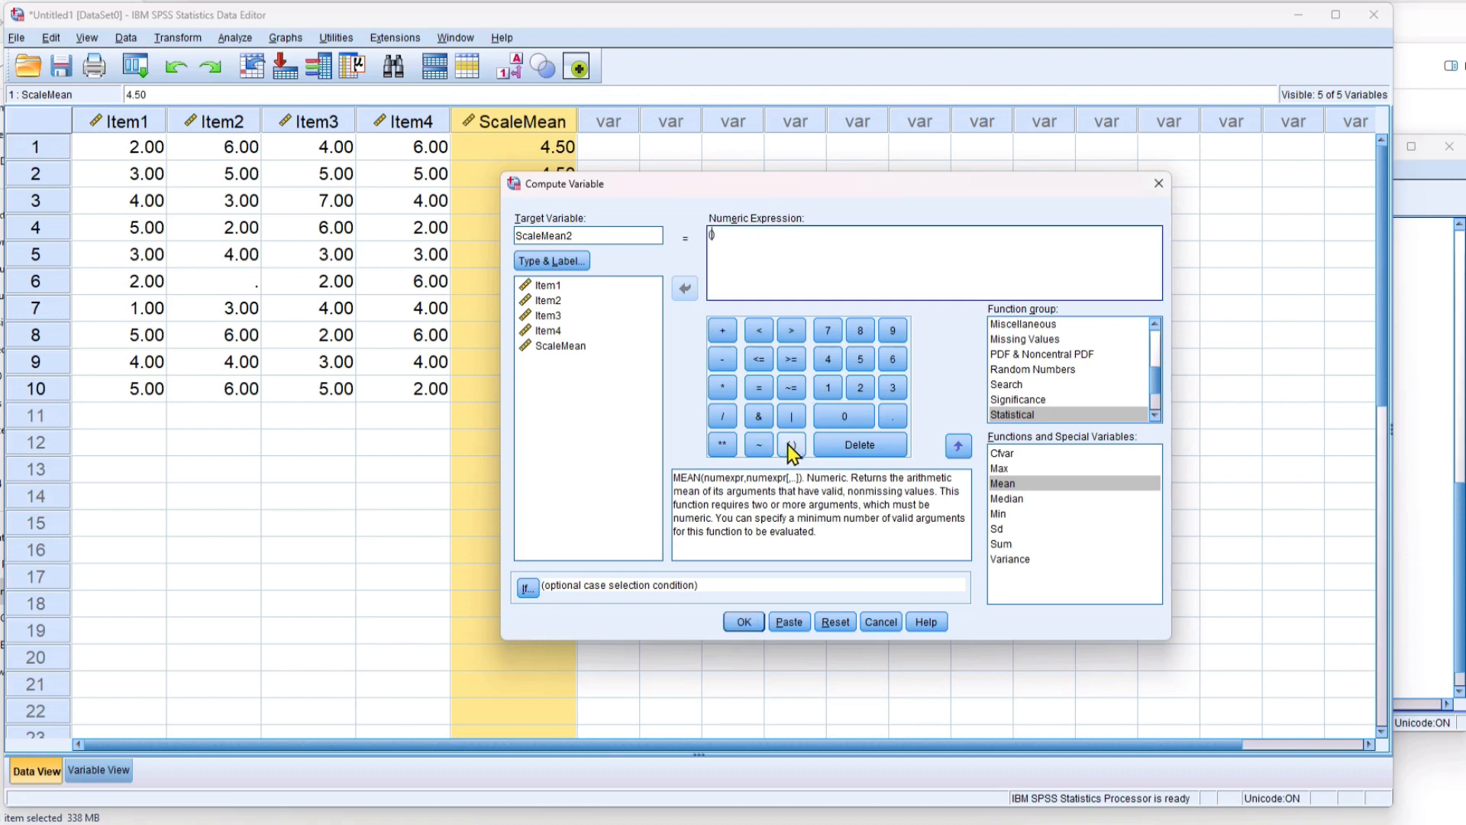
{"action": "left_click", "coordinate": [564, 287]}
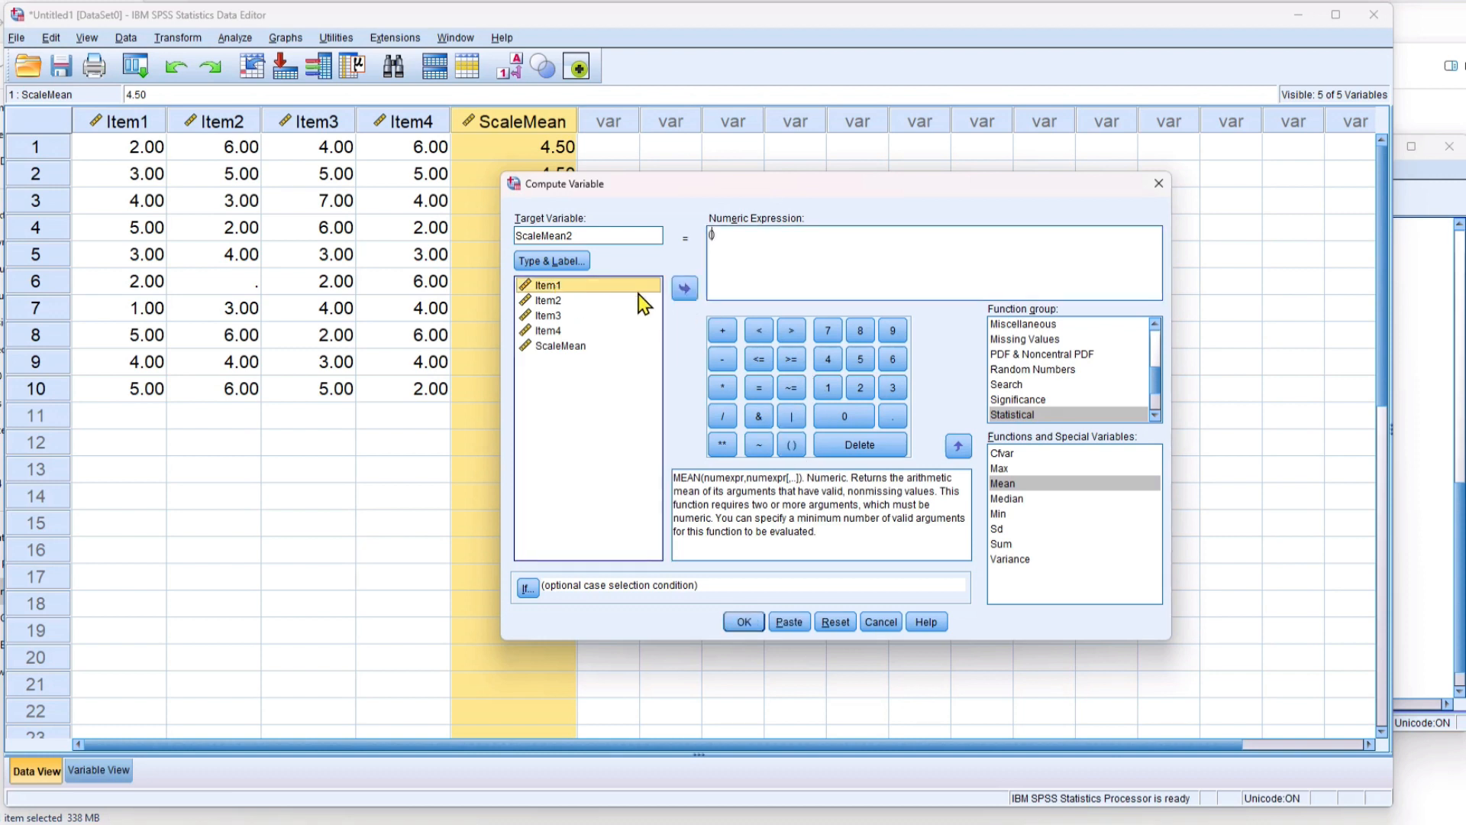
{"action": "left_click", "coordinate": [684, 289]}
{"action": "left_click", "coordinate": [723, 329]}
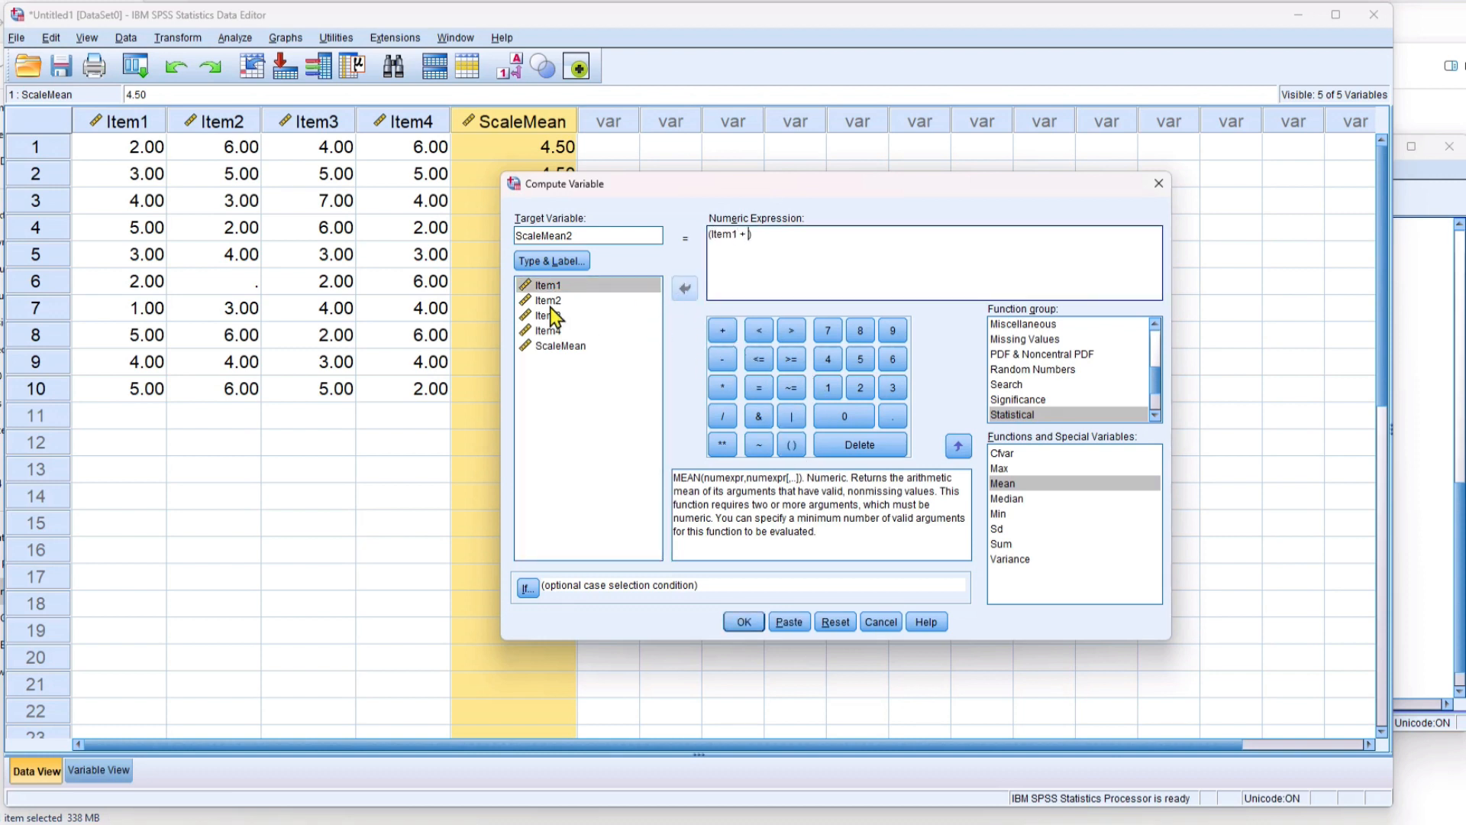
{"action": "left_click", "coordinate": [565, 301]}
{"action": "left_click", "coordinate": [685, 288]}
{"action": "left_click", "coordinate": [723, 359]}
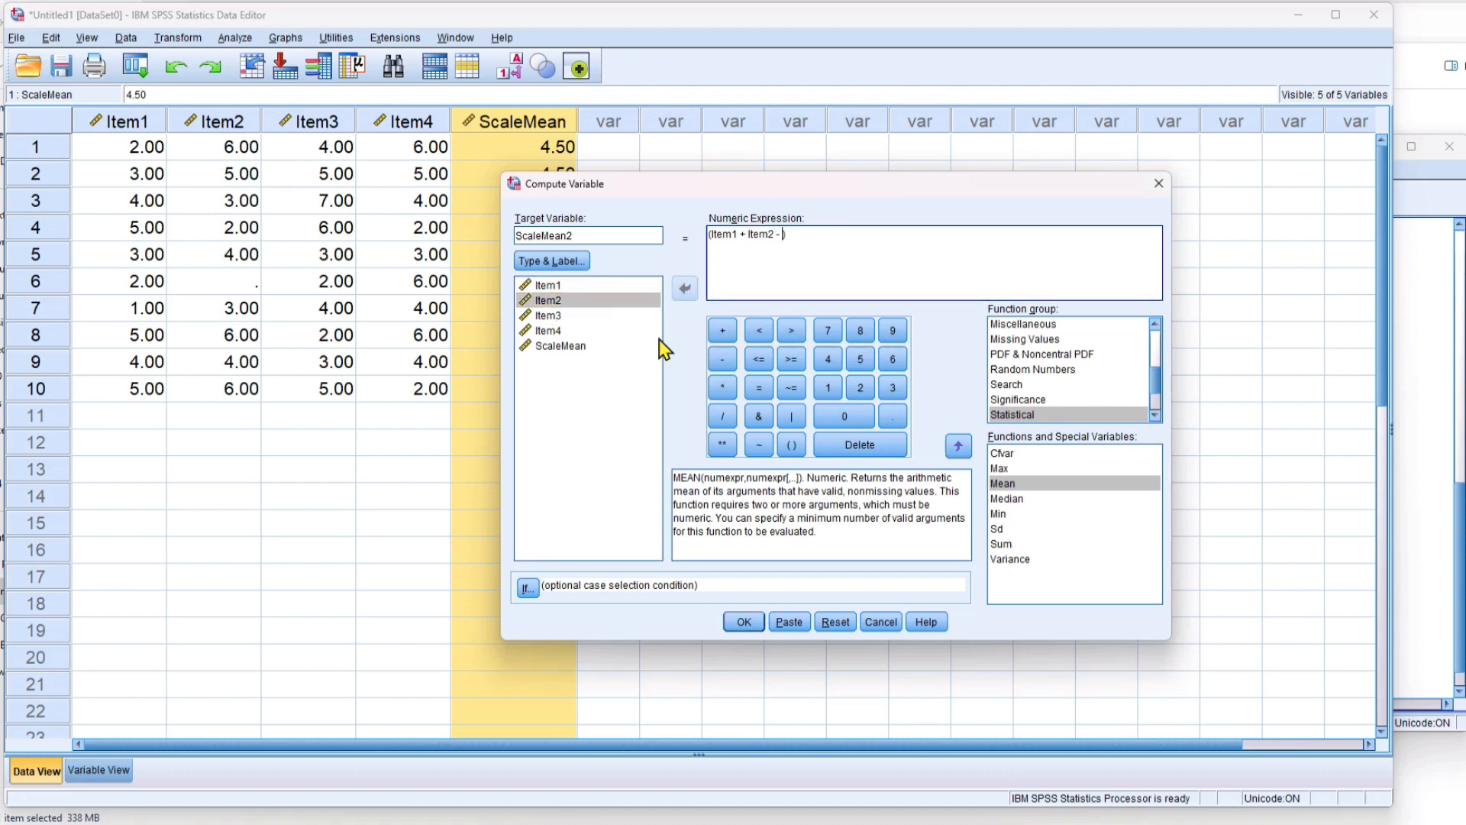
{"action": "key", "text": "BackSpace"}
{"action": "left_click", "coordinate": [722, 330]}
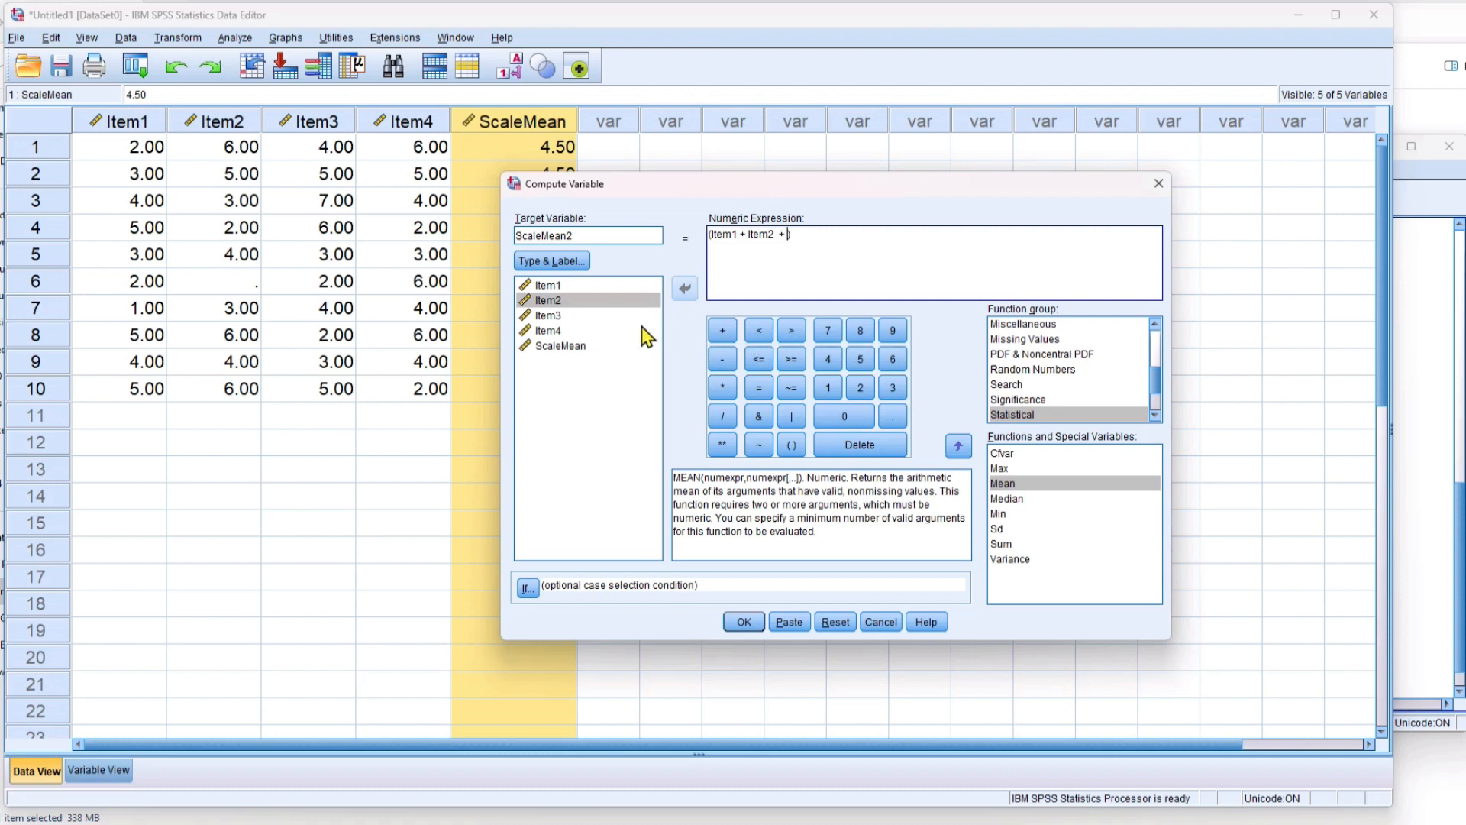
Add Item3 and Item4 to the bracketed sum so it reads (Item1 + Item2 + Item3 + Item4)
{"action": "left_click", "coordinate": [554, 315]}
{"action": "left_click", "coordinate": [685, 288]}
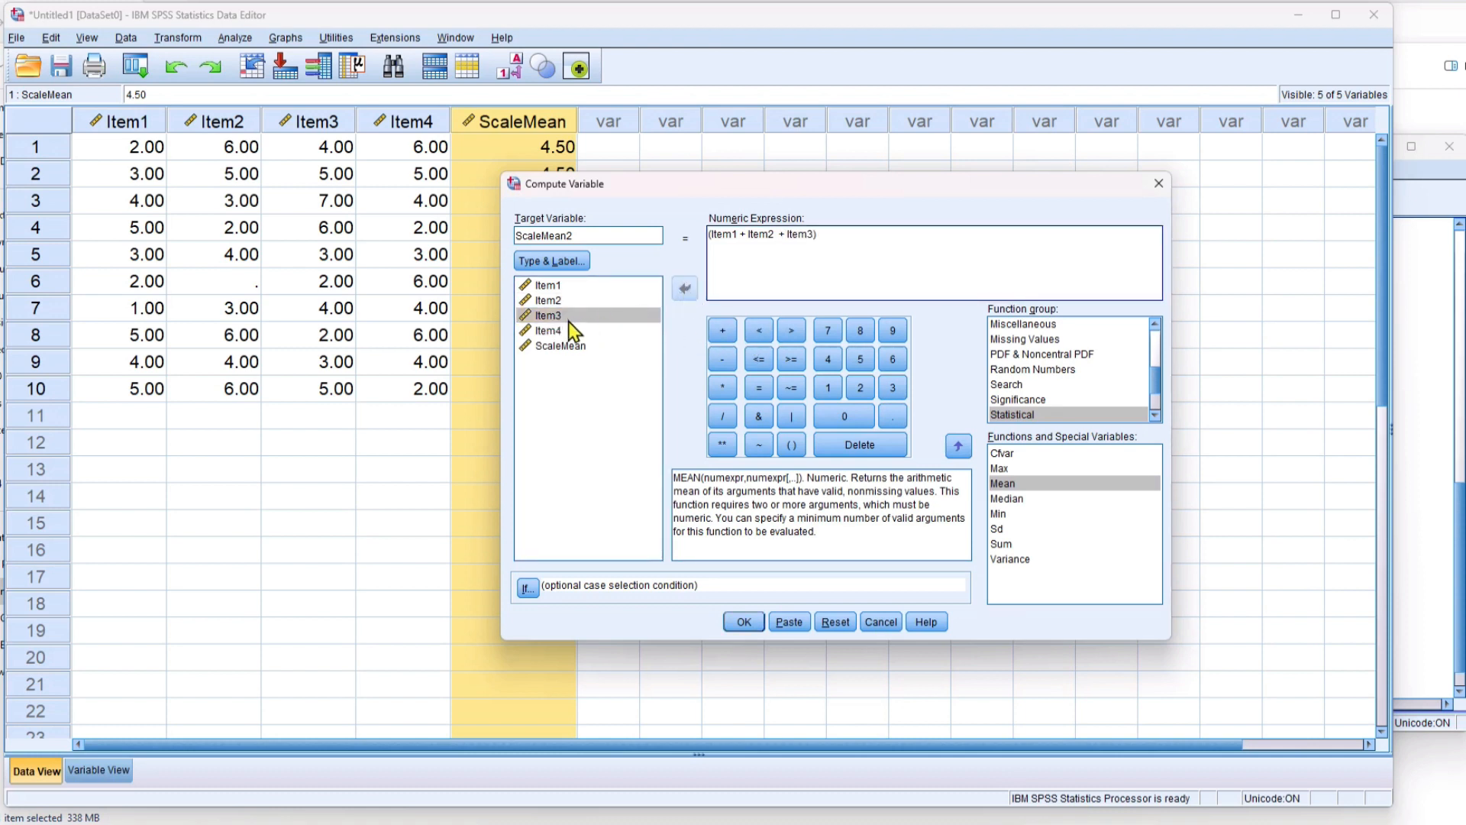
{"action": "left_click", "coordinate": [725, 330]}
{"action": "left_click", "coordinate": [556, 333]}
{"action": "left_click", "coordinate": [685, 288]}
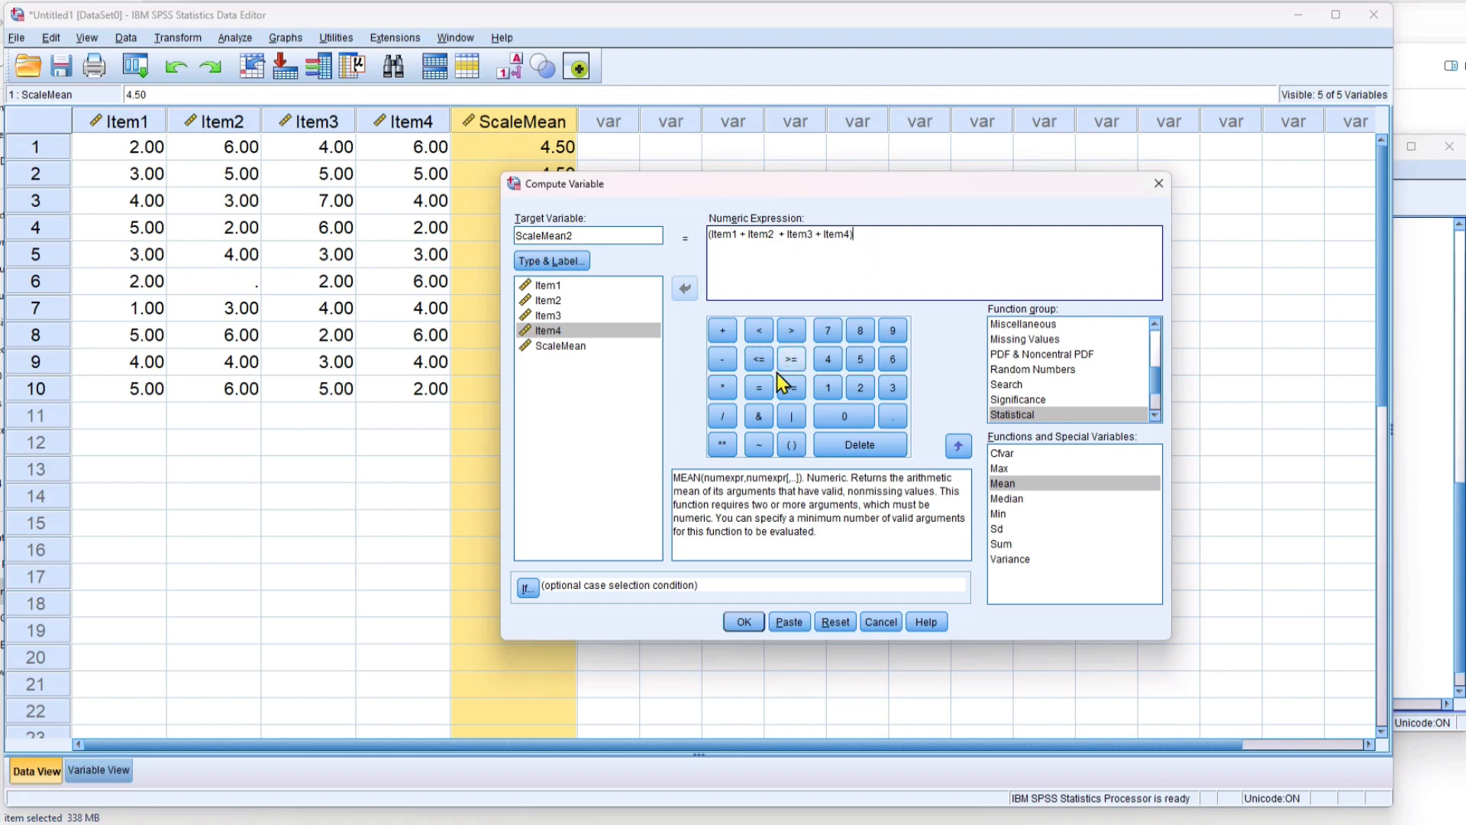
Divide the bracketed sum by 4, compute ScaleMean2 and return to the data
{"action": "left_click", "coordinate": [727, 415]}
{"action": "left_click", "coordinate": [829, 360]}
{"action": "left_click_drag", "start_coordinate": [633, 190], "coordinate": [723, 186]}
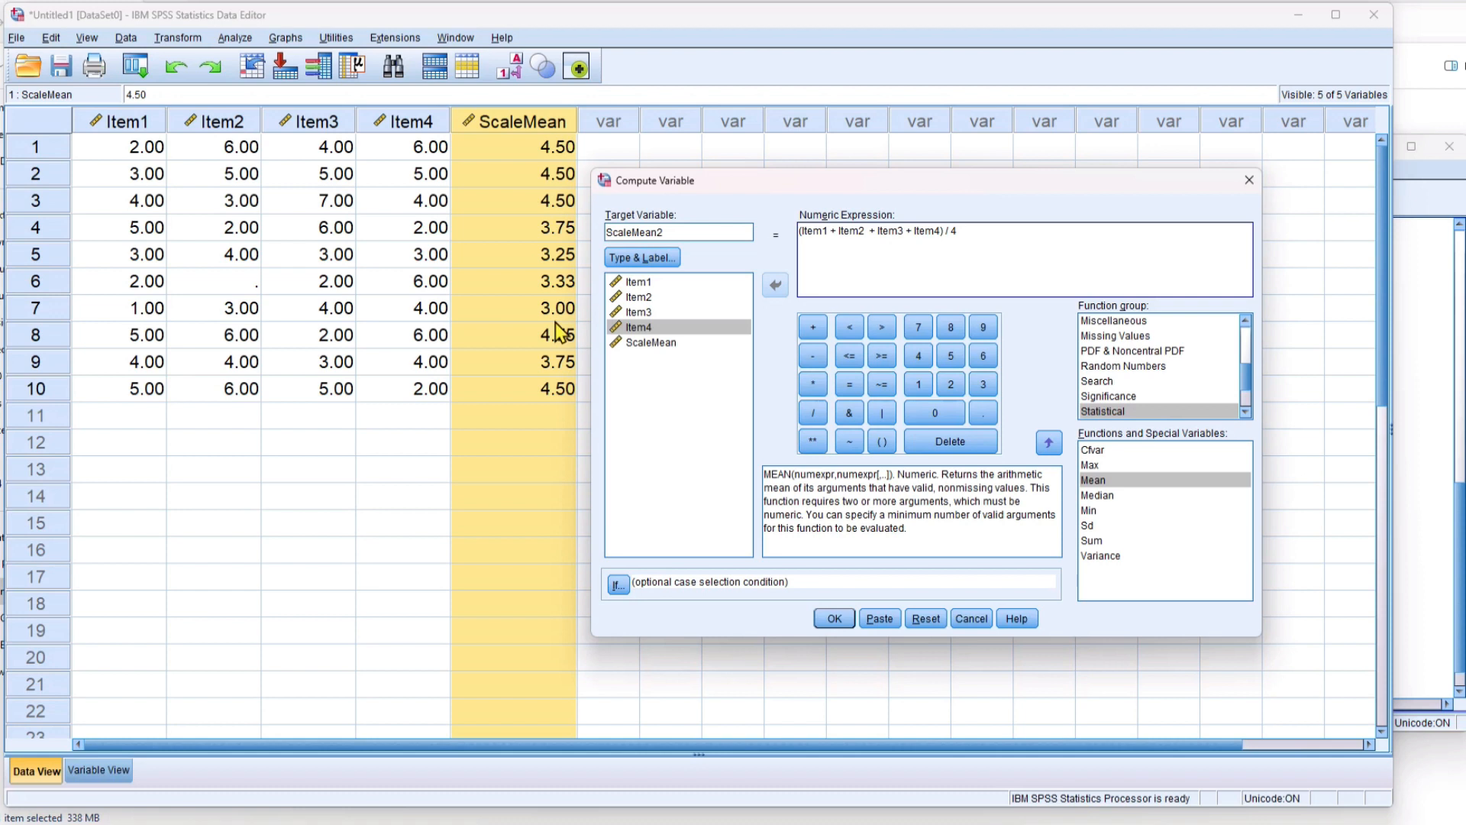
{"action": "left_click", "coordinate": [823, 617]}
{"action": "left_click", "coordinate": [460, 504]}
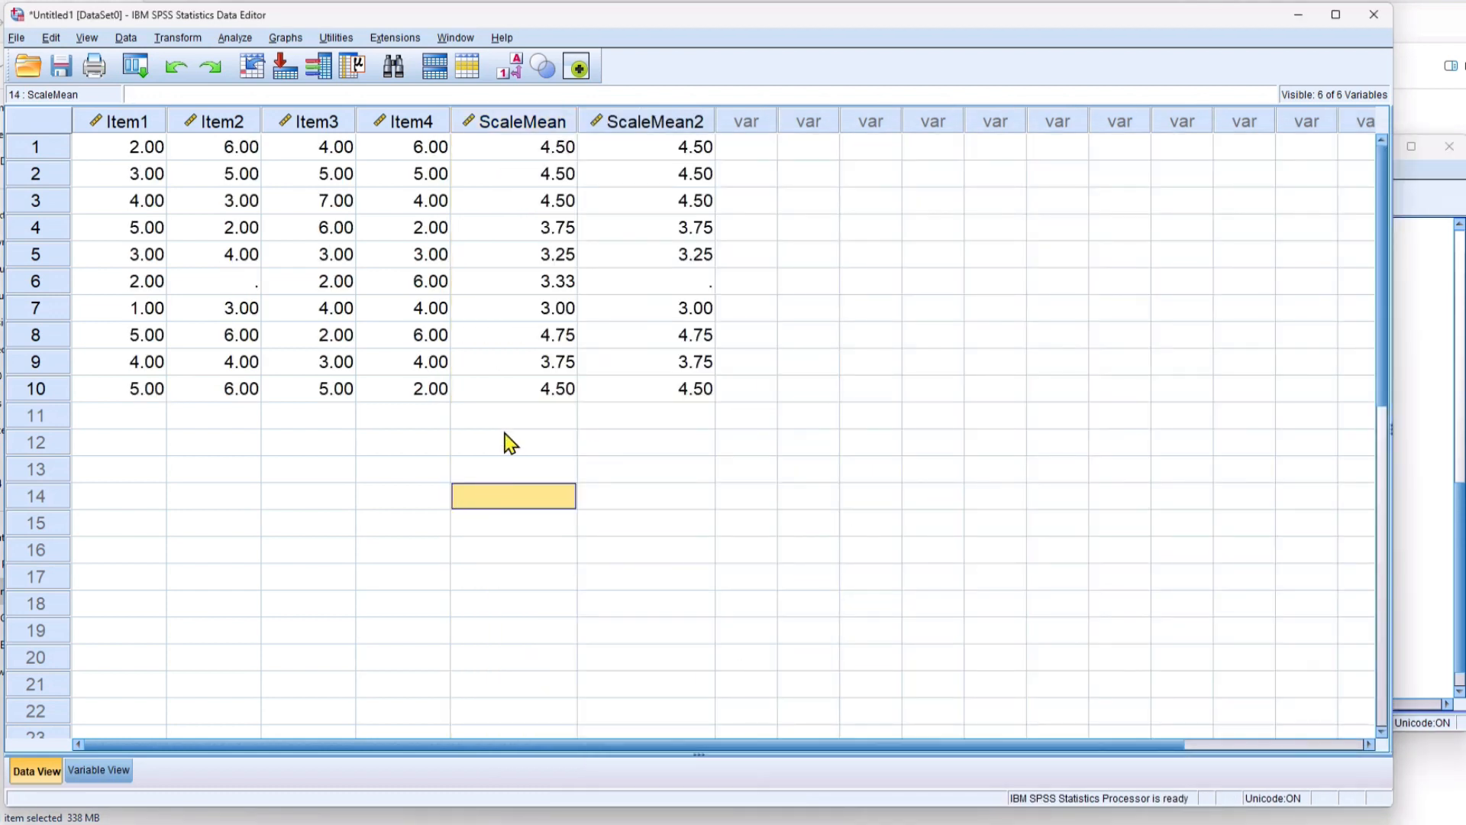
Compare the ScaleMean and ScaleMean2 values of case 6 in relation to its blank Item2 response
{"action": "left_click", "coordinate": [48, 281]}
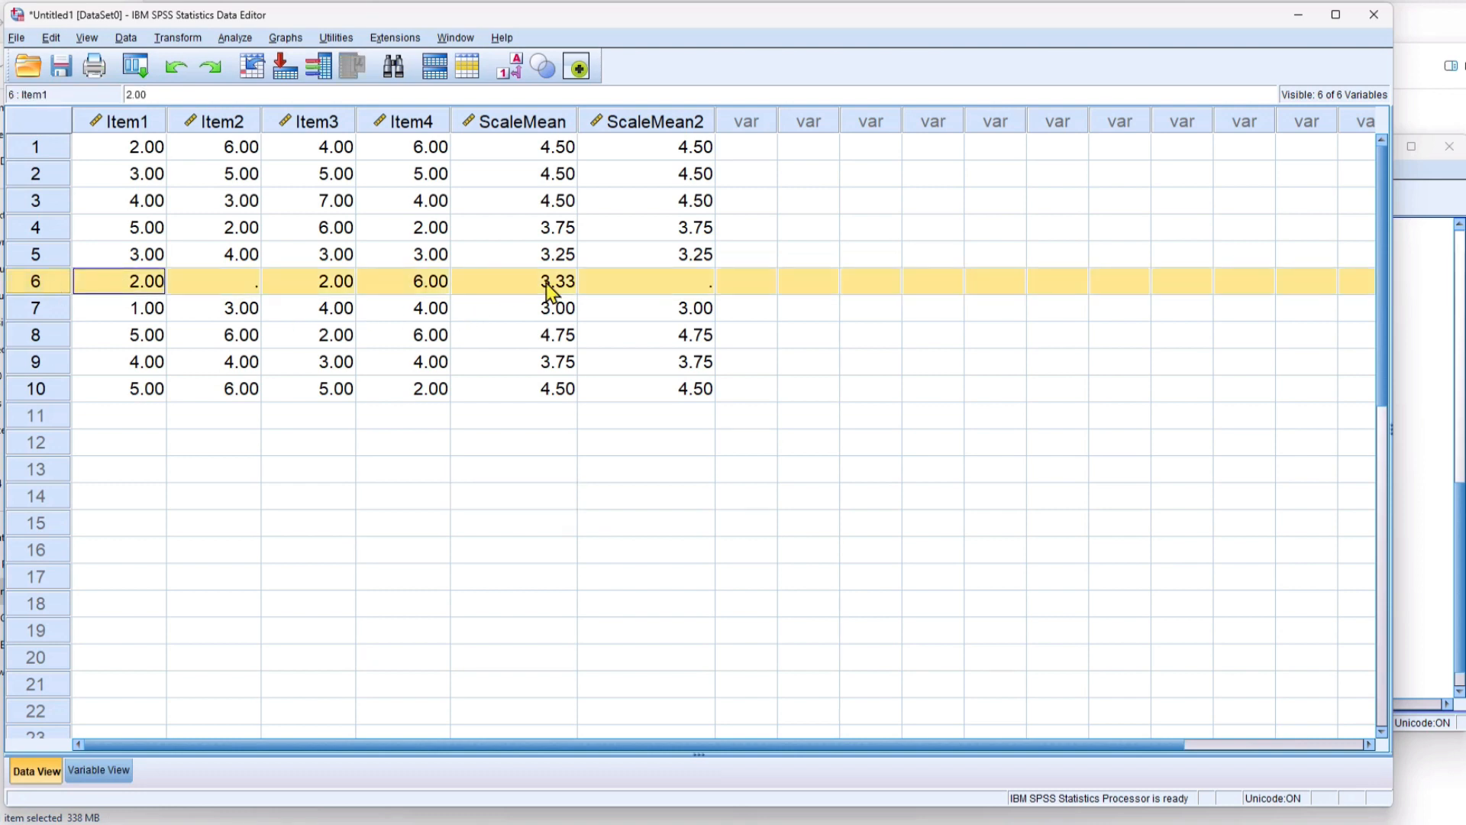
{"action": "left_click", "coordinate": [700, 284]}
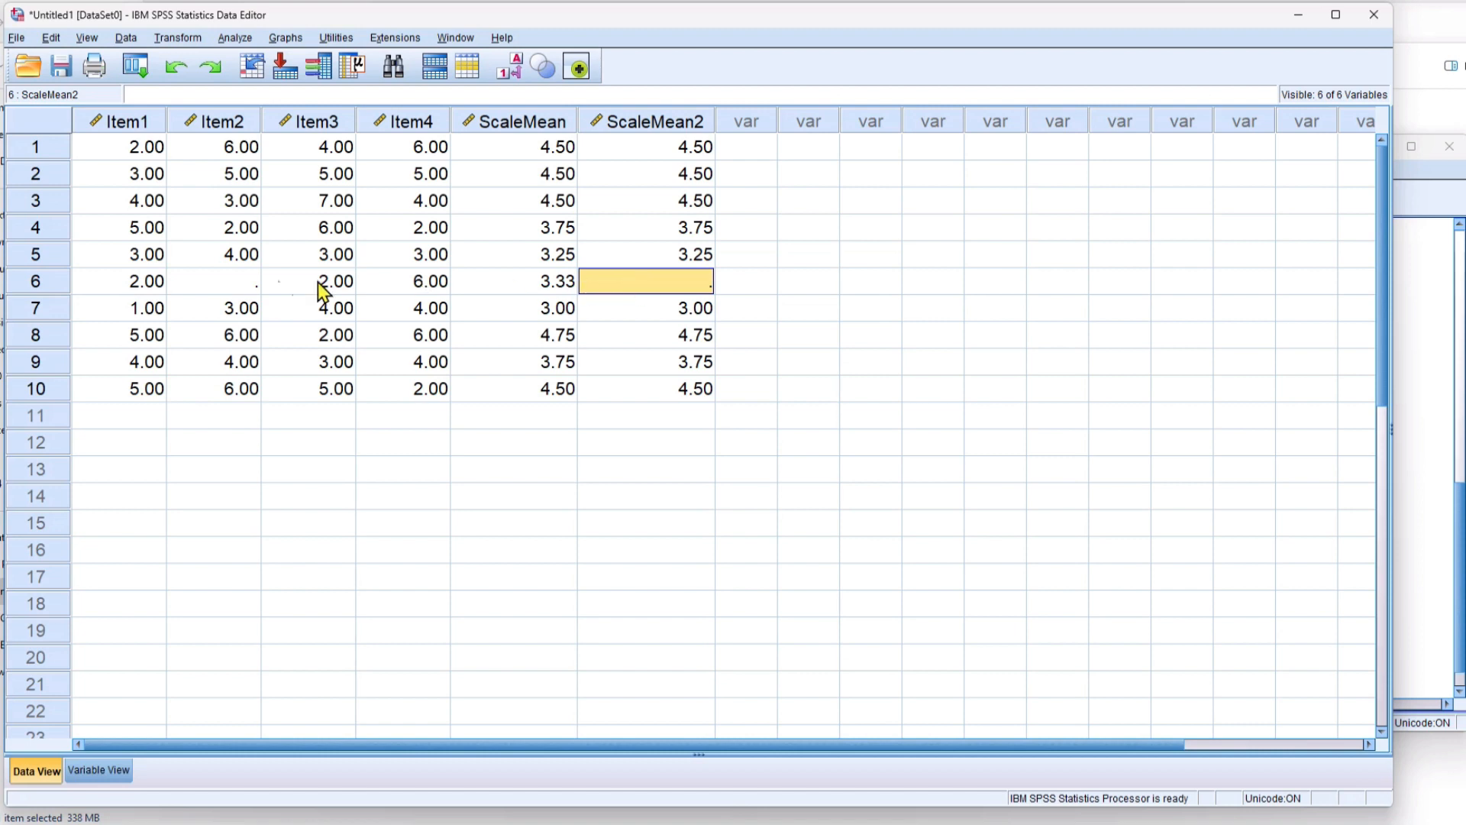
{"action": "left_click", "coordinate": [234, 285]}
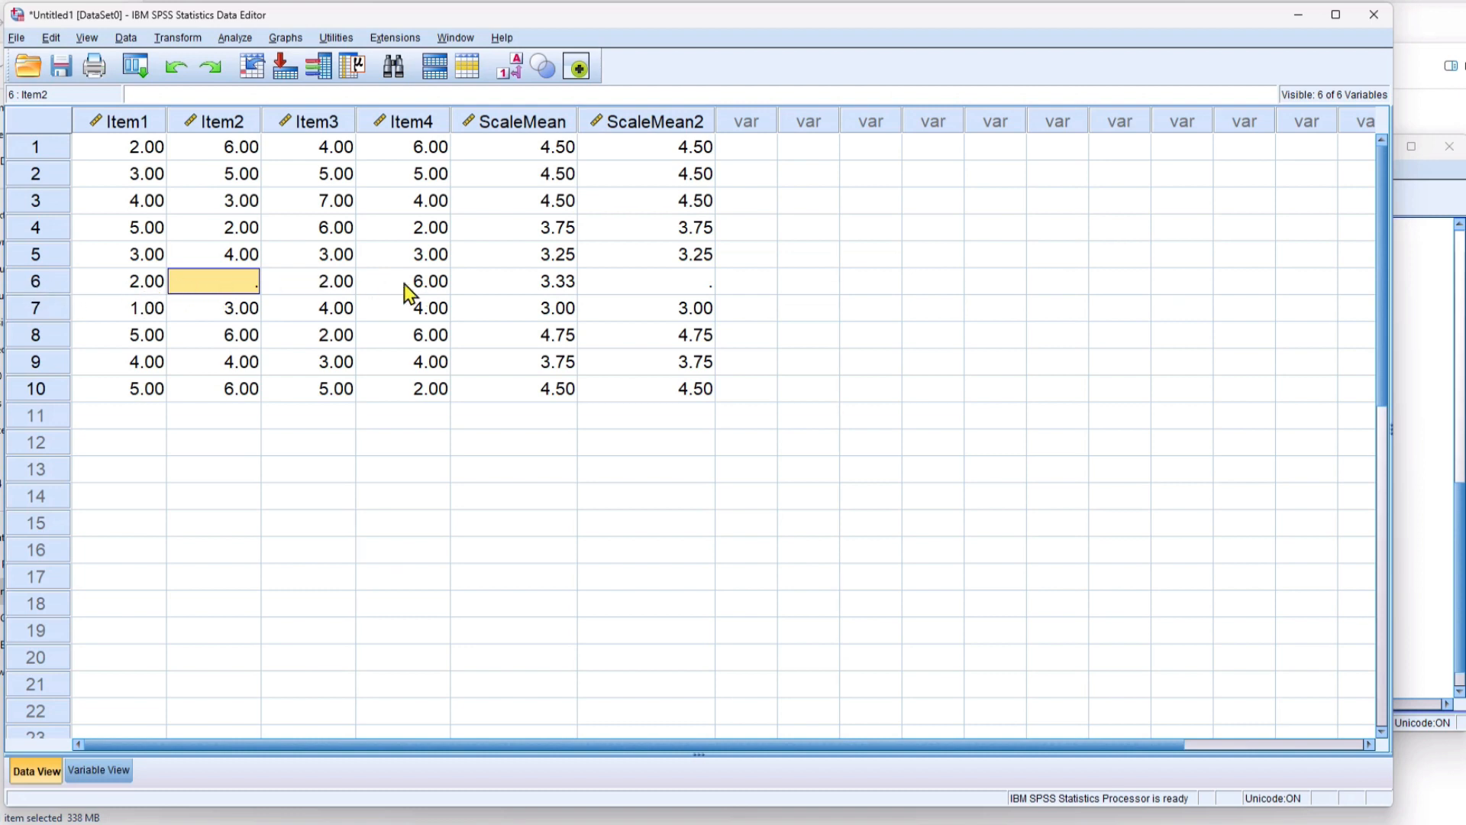
{"action": "left_click", "coordinate": [36, 282]}
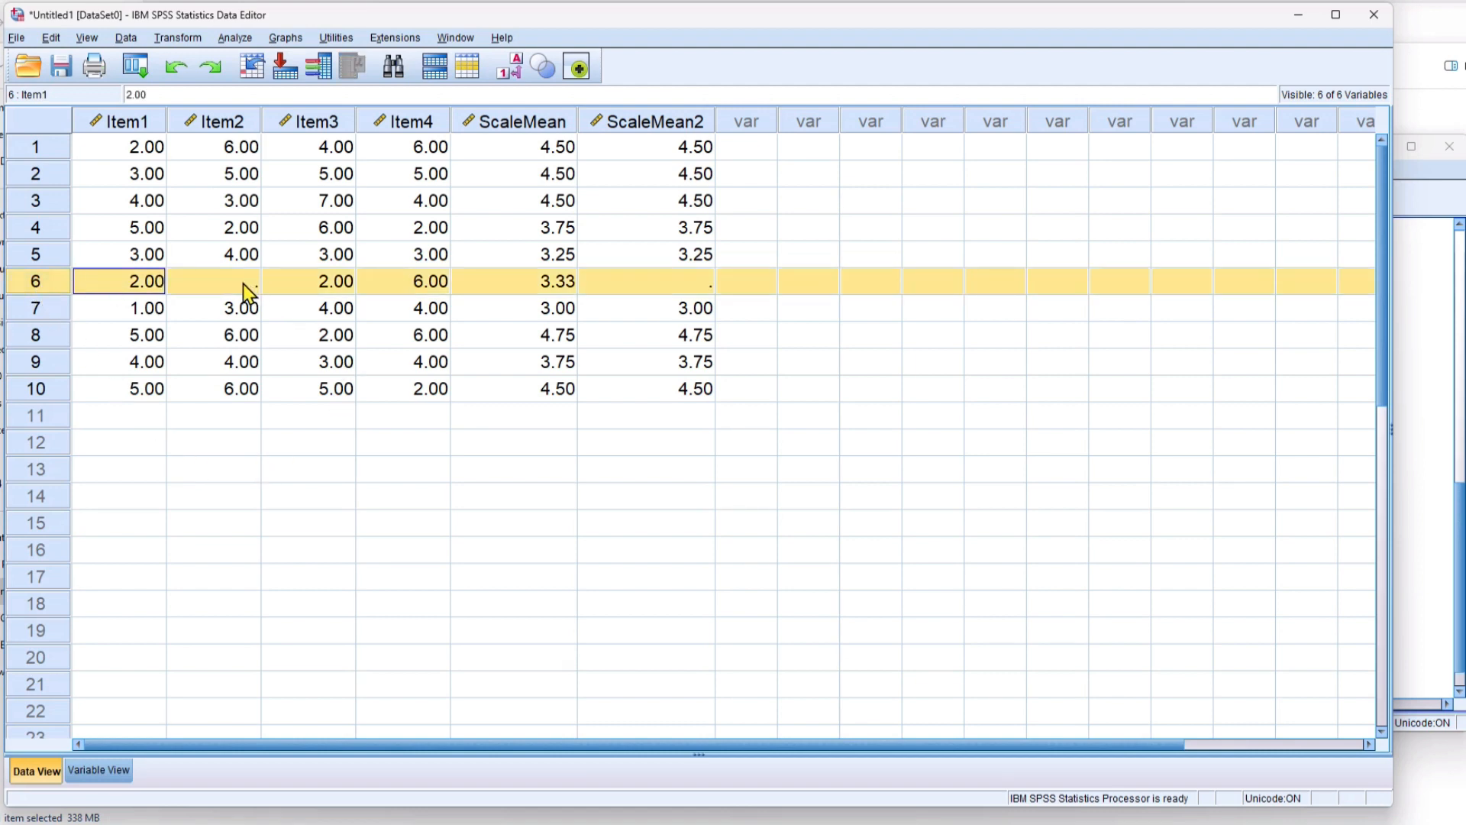
{"action": "left_click", "coordinate": [524, 124]}
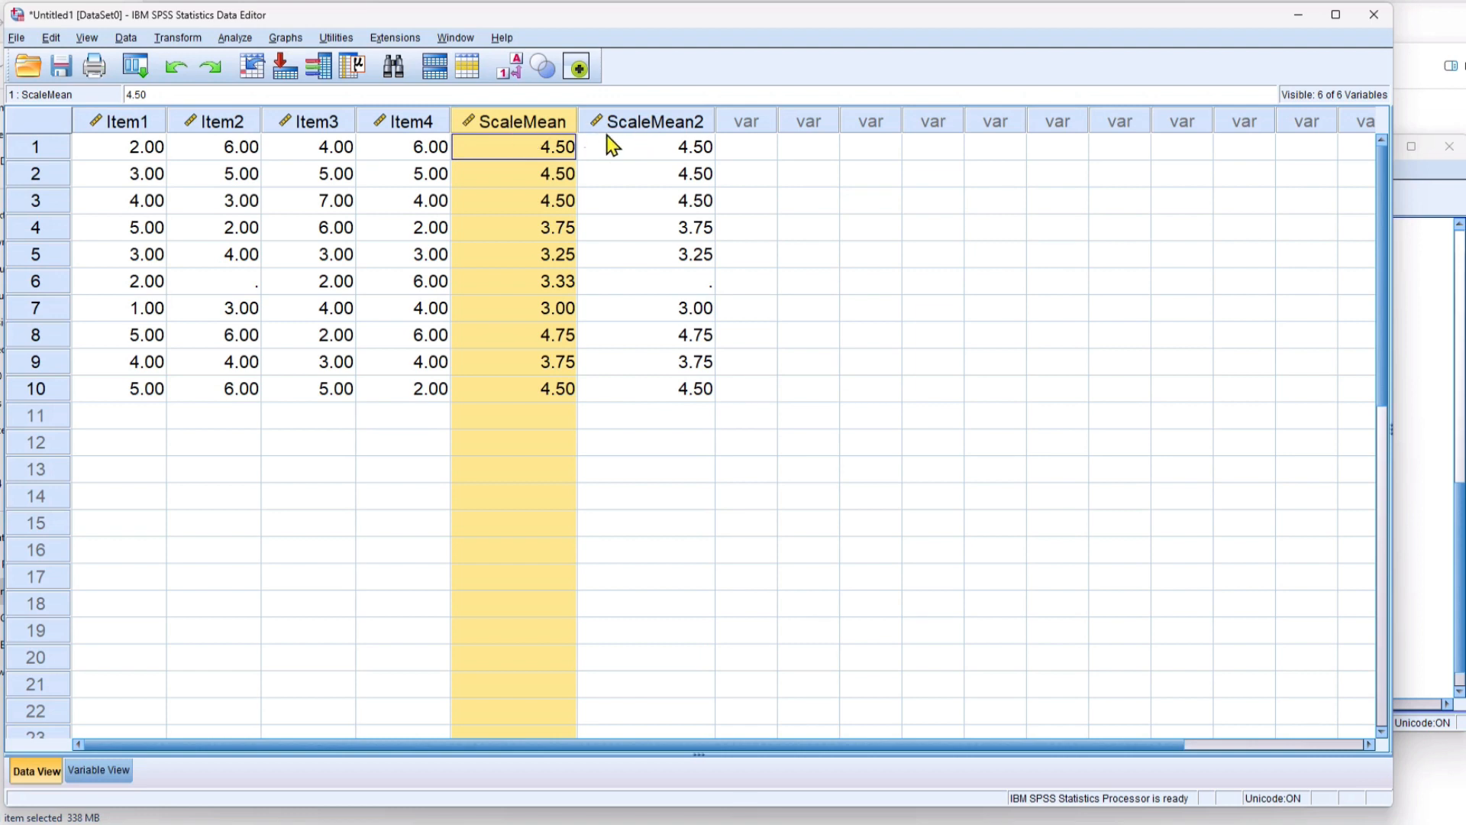
{"action": "left_click", "coordinate": [660, 284]}
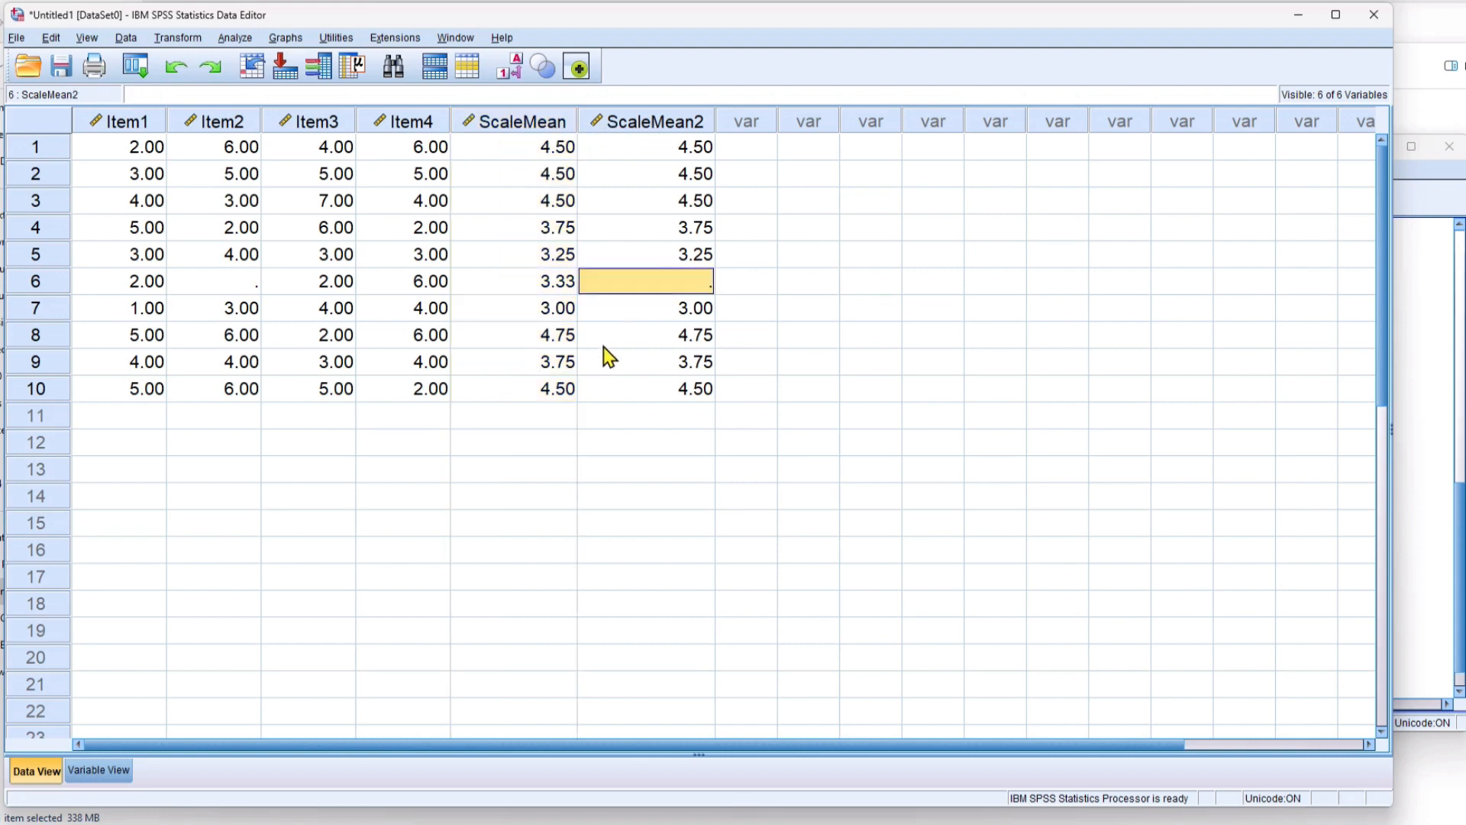
Enter 99 as the Item2 response in case 6 and delete the ScaleMean2 variable from the dataset
{"action": "left_click", "coordinate": [231, 294]}
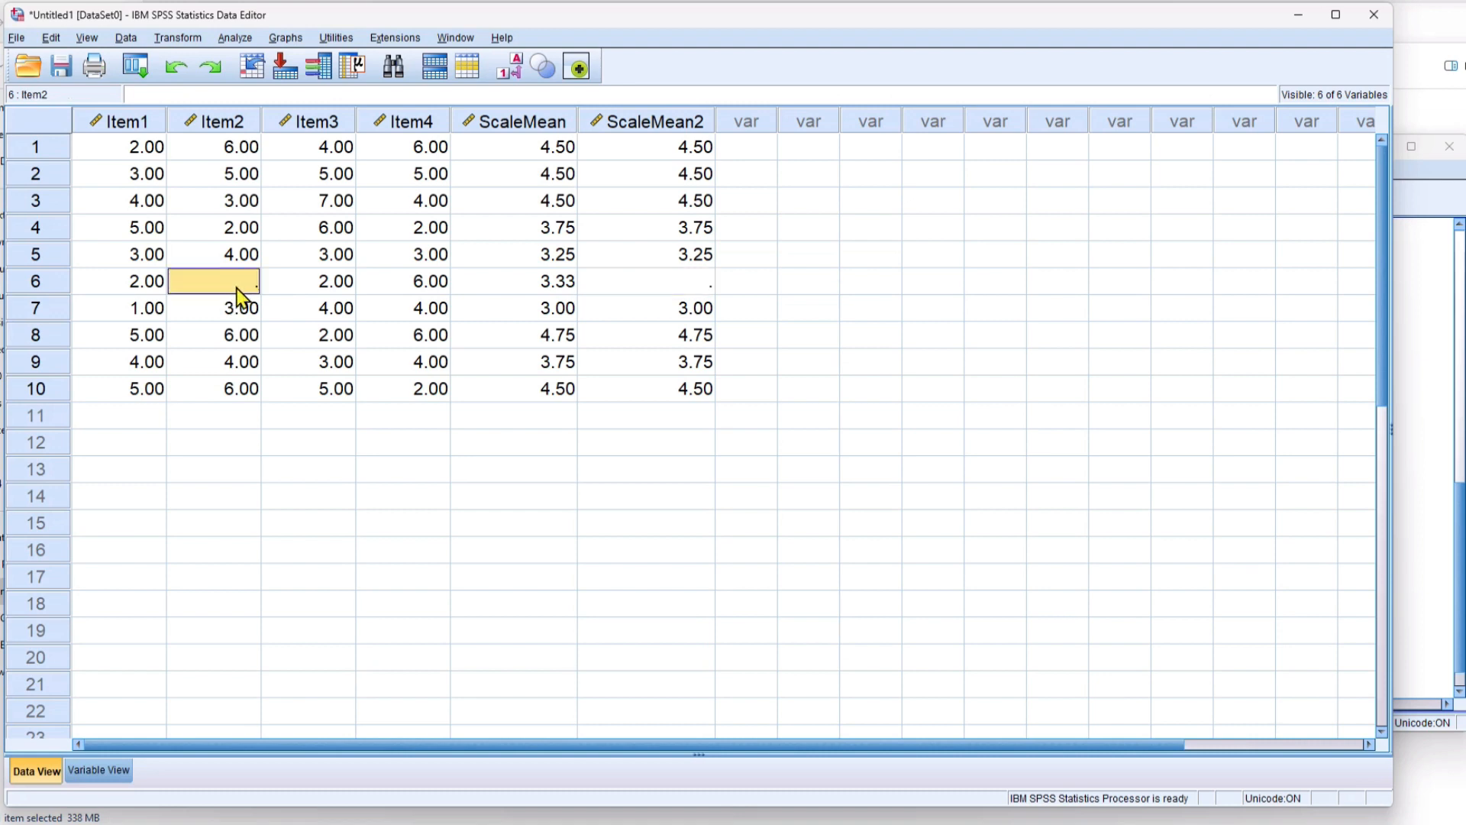
{"action": "type", "text": "99"}
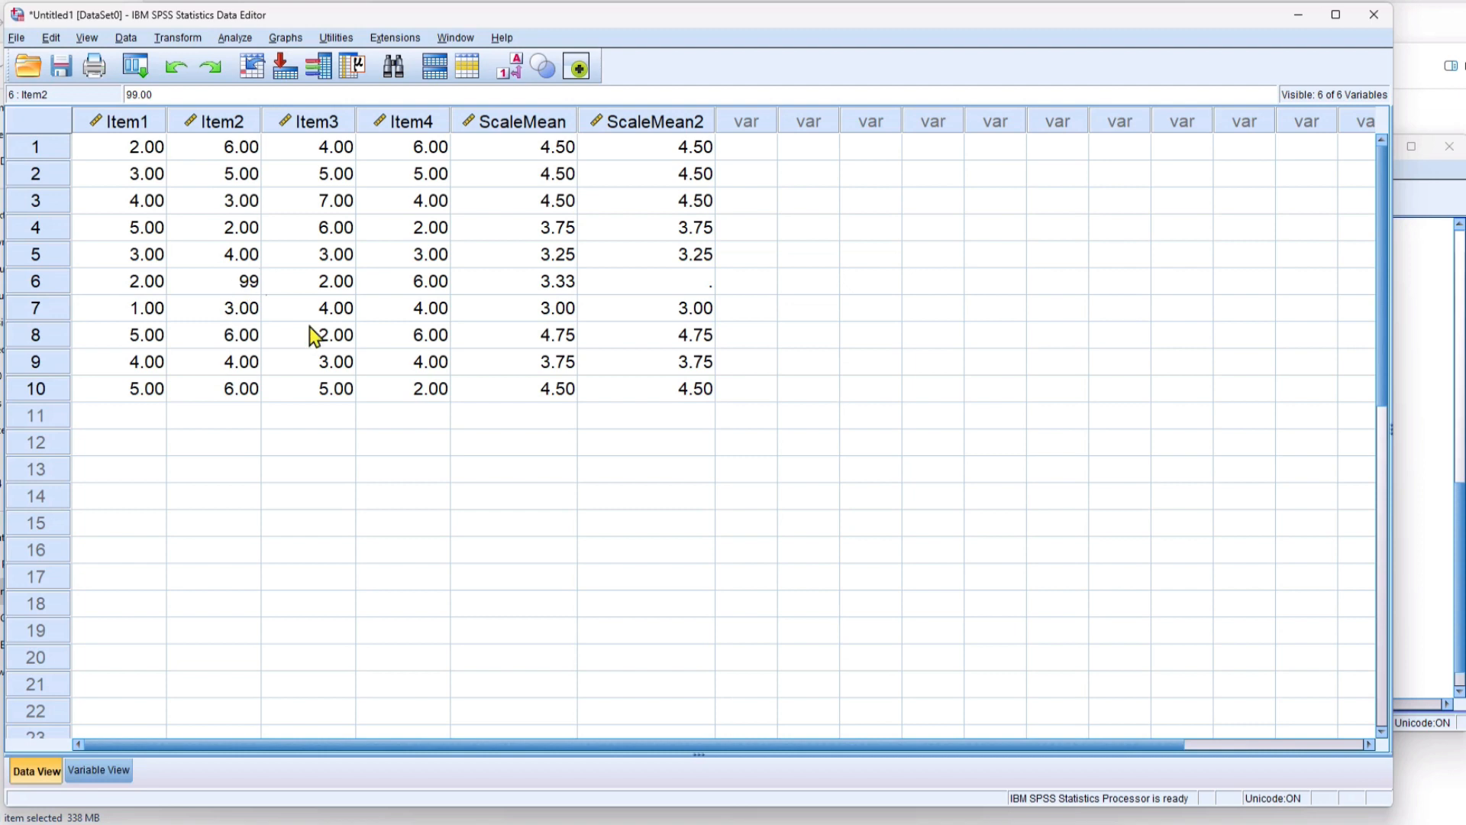
{"action": "left_click", "coordinate": [339, 449]}
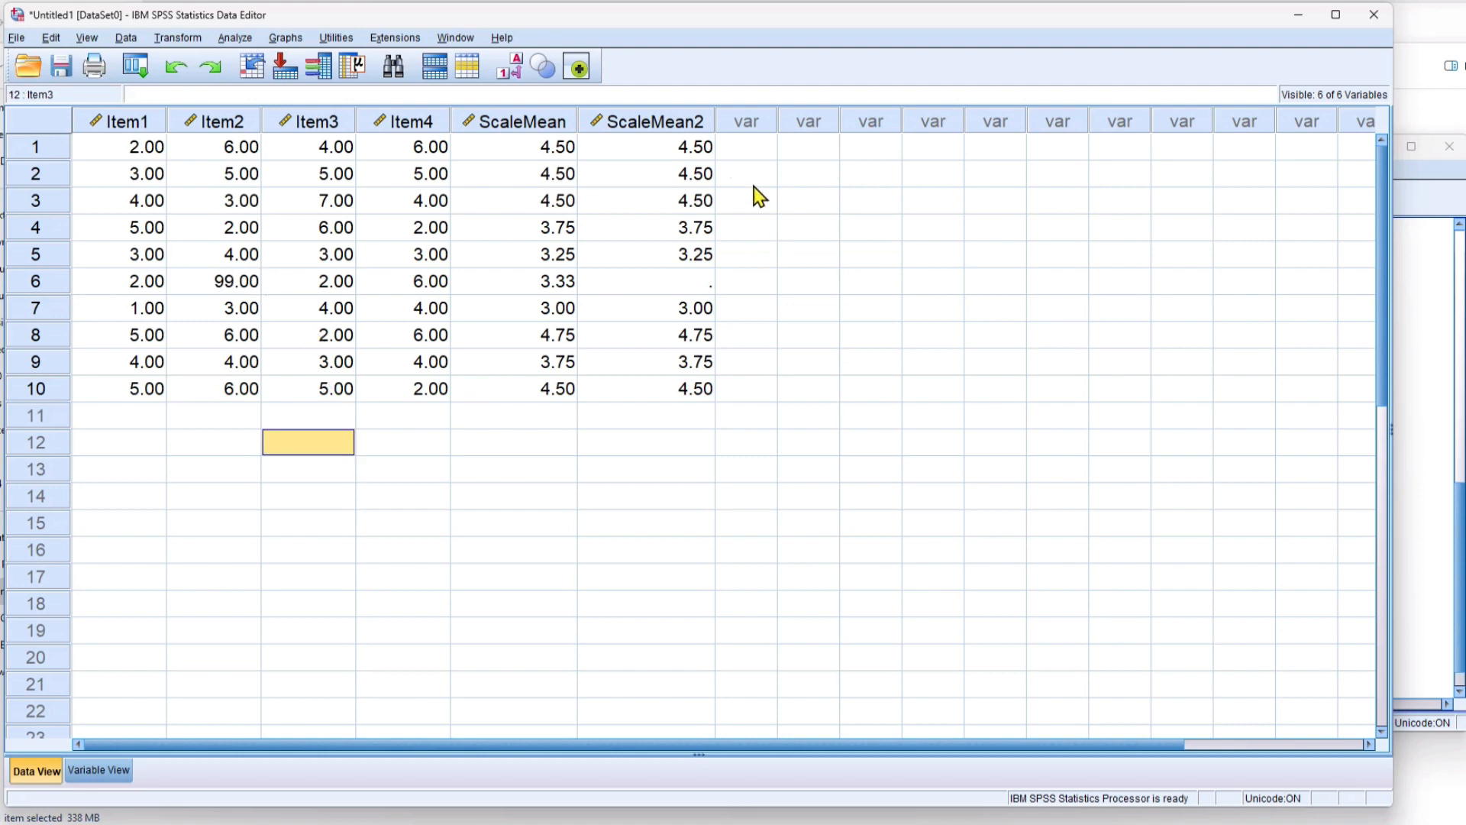
{"action": "left_click", "coordinate": [675, 124]}
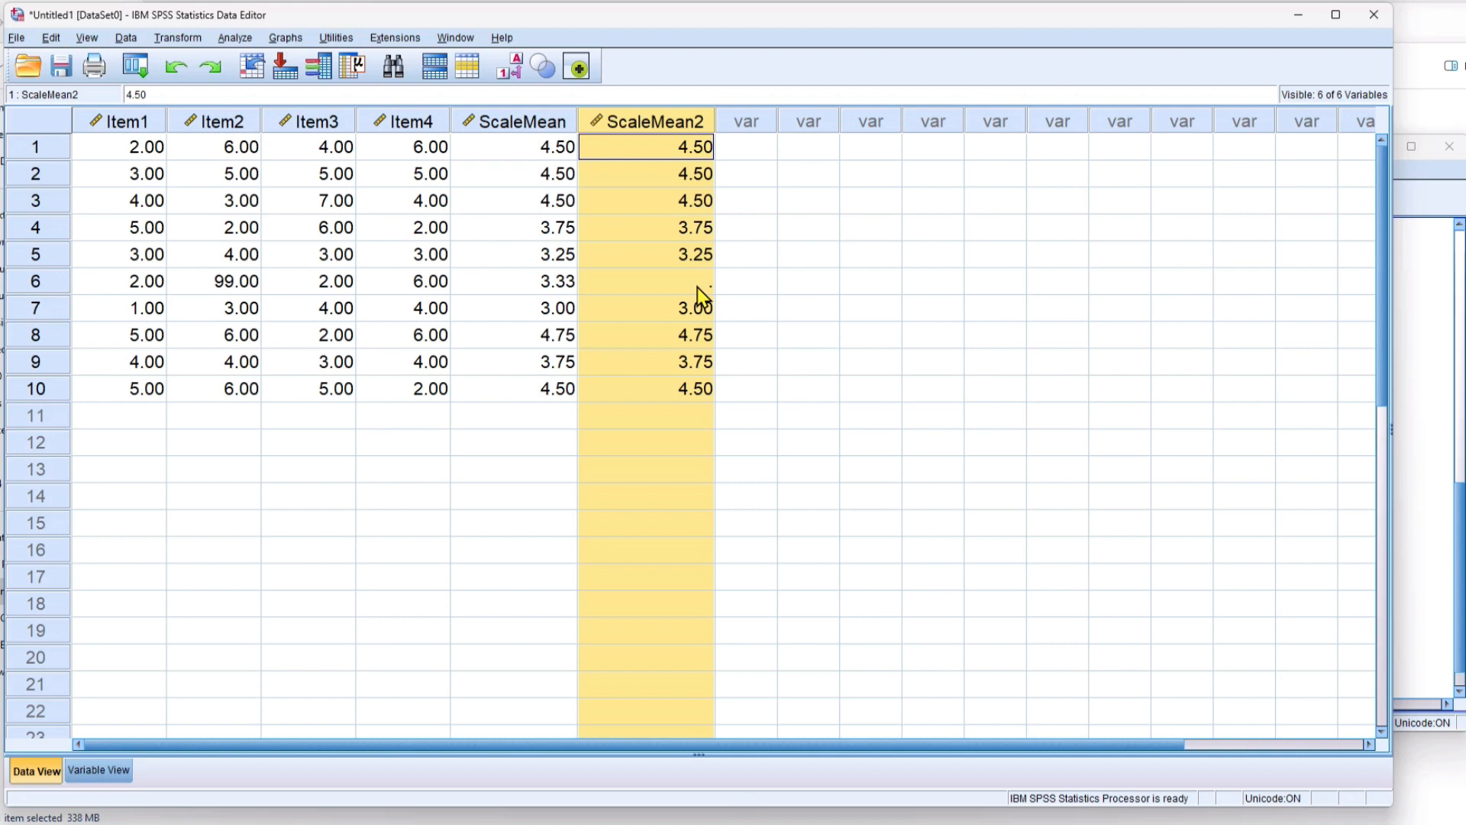
{"action": "key", "text": "Delete"}
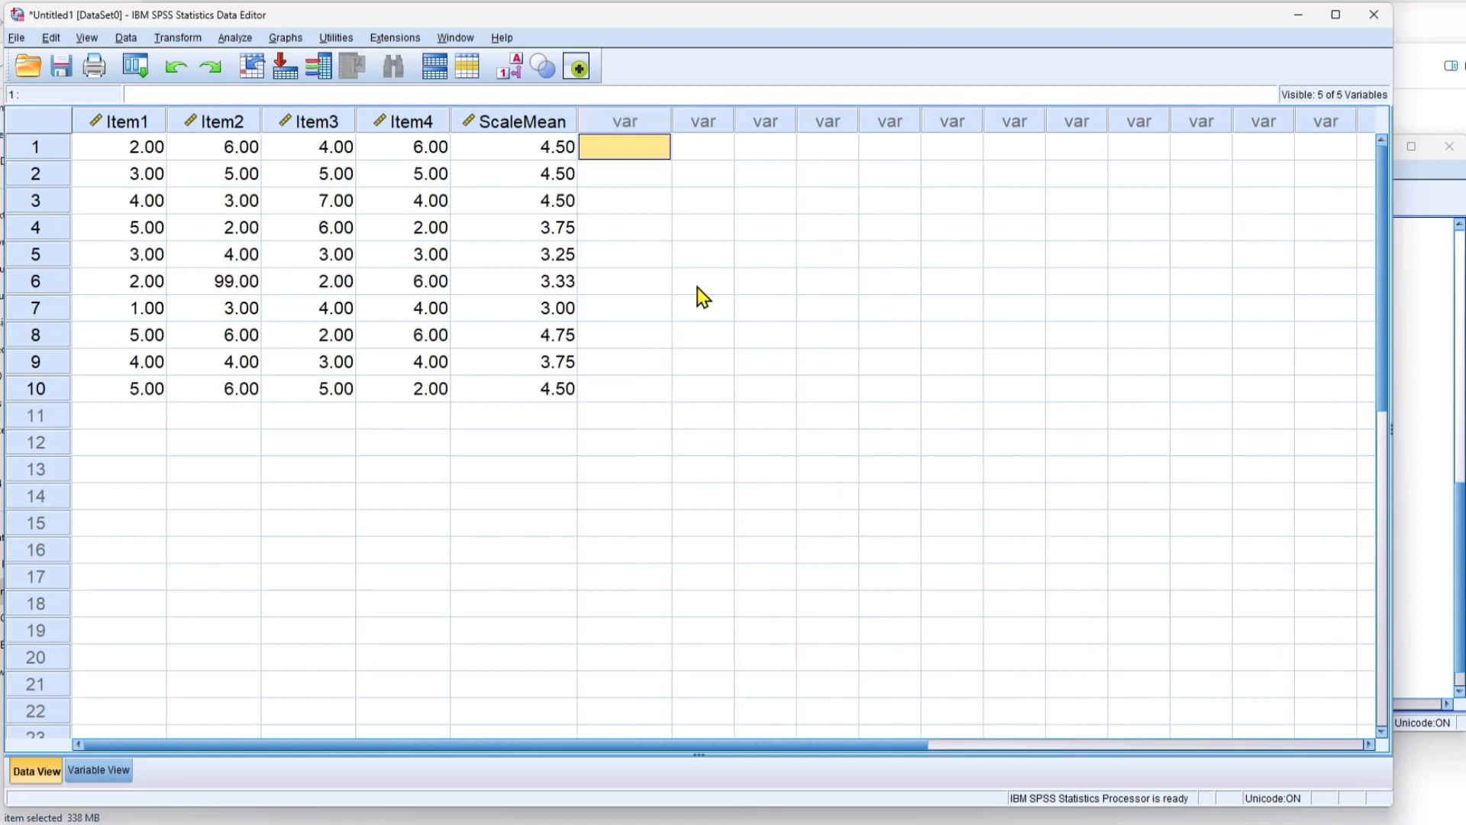
Recompute ScaleMean2 as (Item1 + Item2 + Item3 + Item4) / 4 and check case 6 against its Item2 code 99
{"action": "left_click", "coordinate": [176, 38]}
{"action": "left_click", "coordinate": [201, 57]}
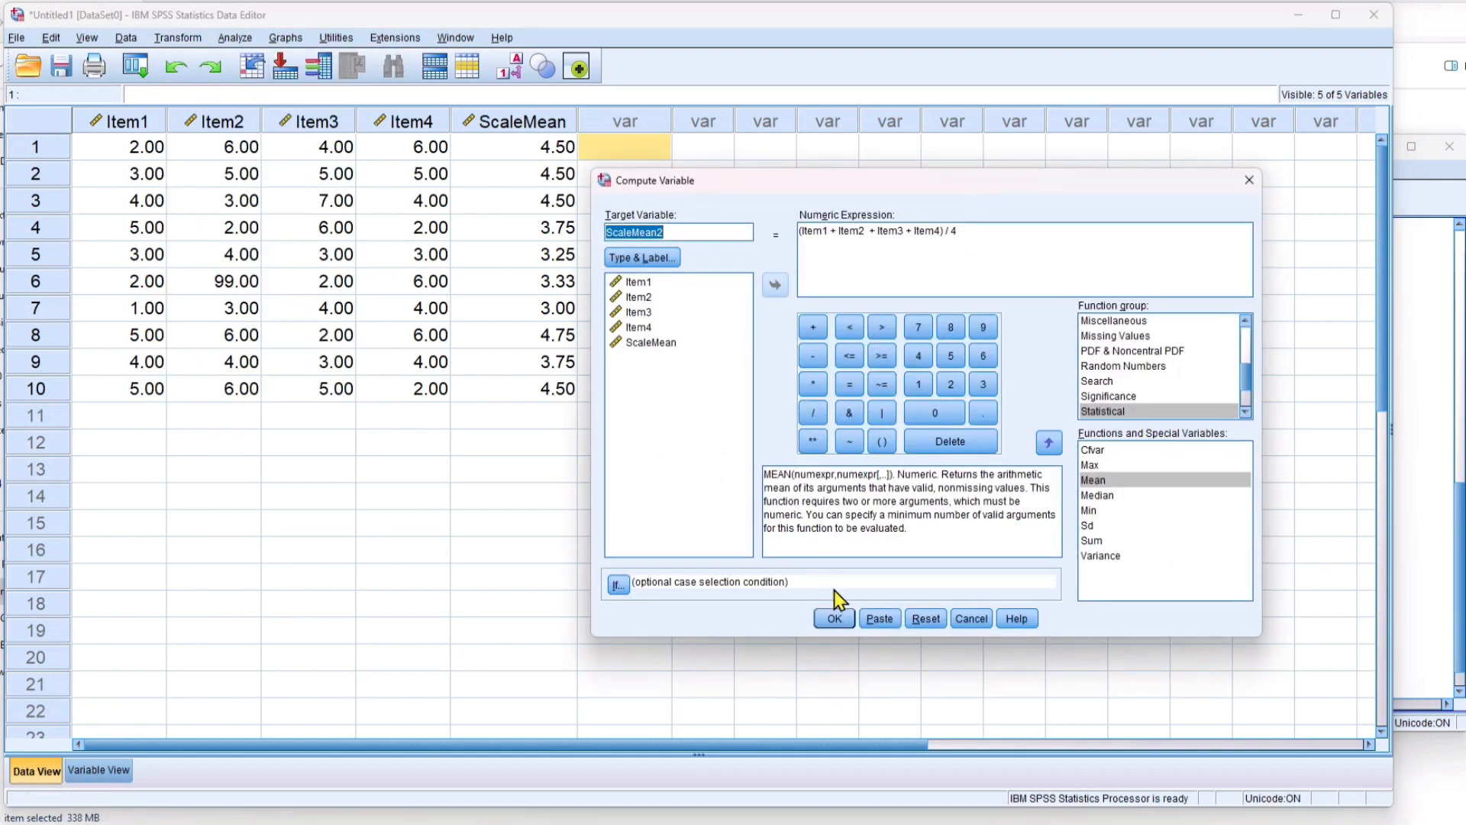
{"action": "left_click", "coordinate": [836, 618]}
{"action": "left_click", "coordinate": [418, 504]}
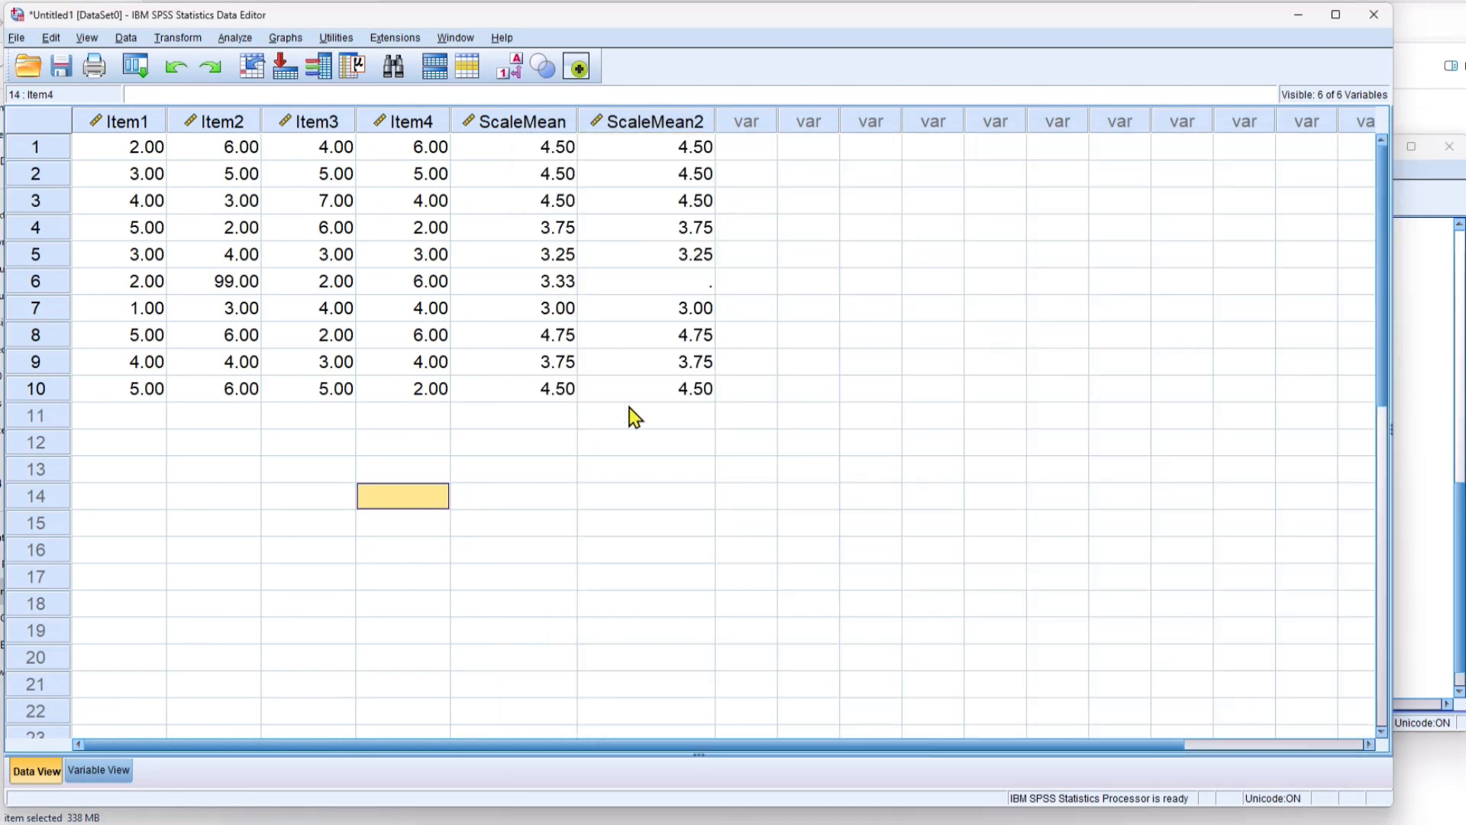
{"action": "left_click", "coordinate": [640, 281]}
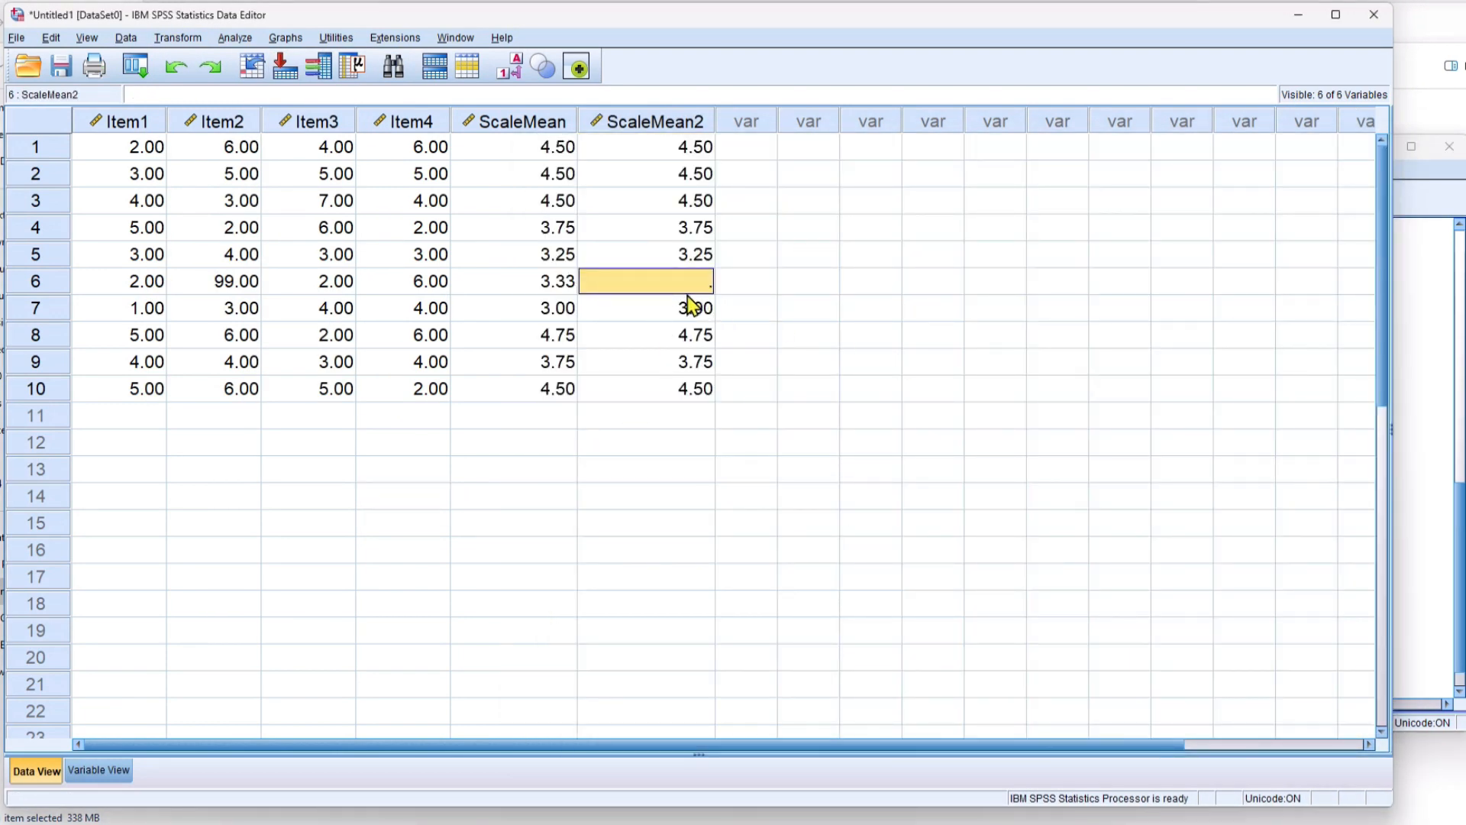
{"action": "left_click", "coordinate": [229, 284]}
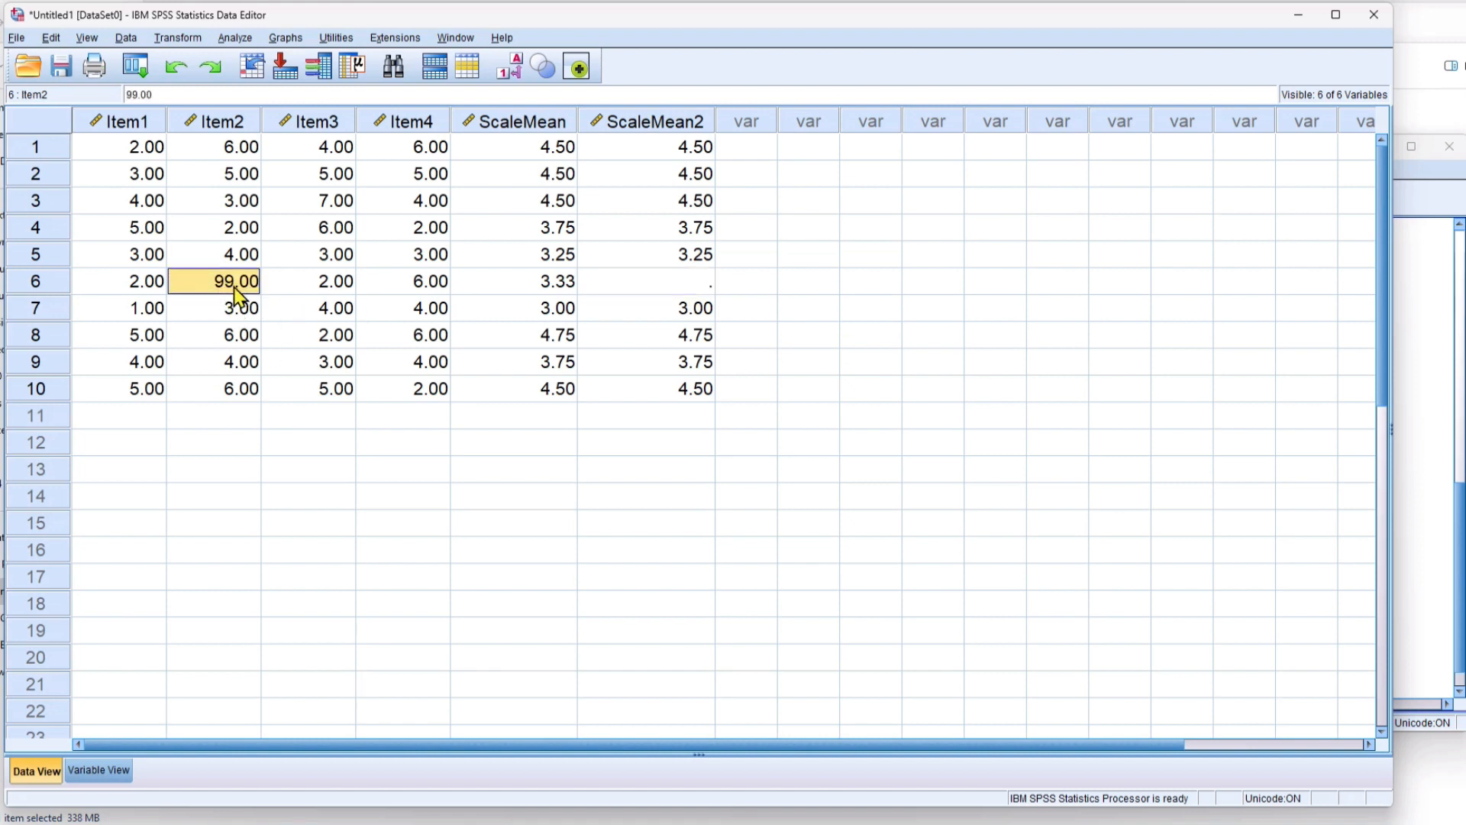